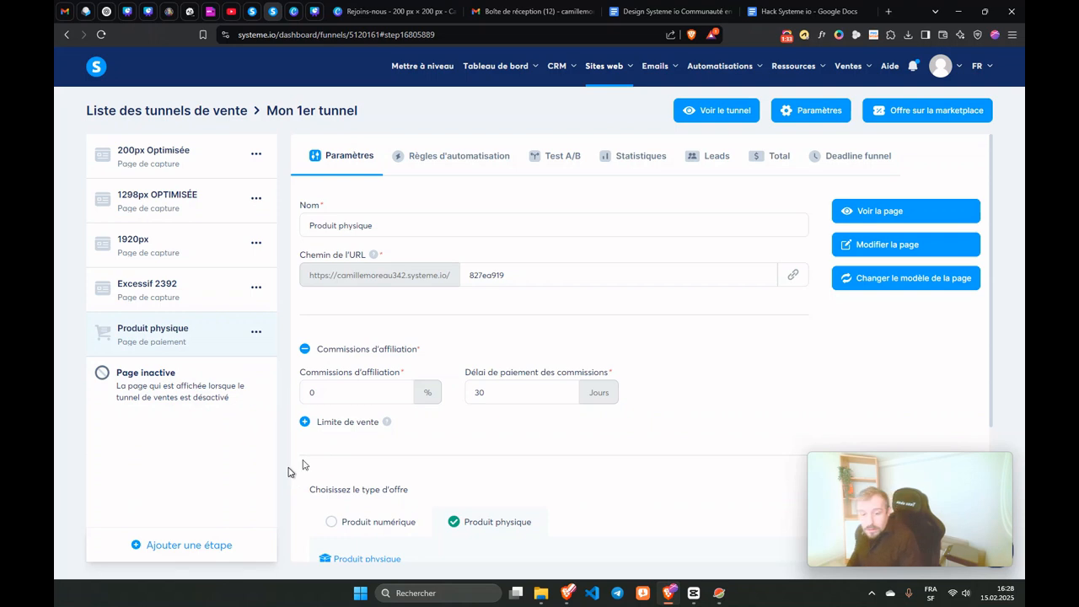
scroll(312, 459, down, 2)
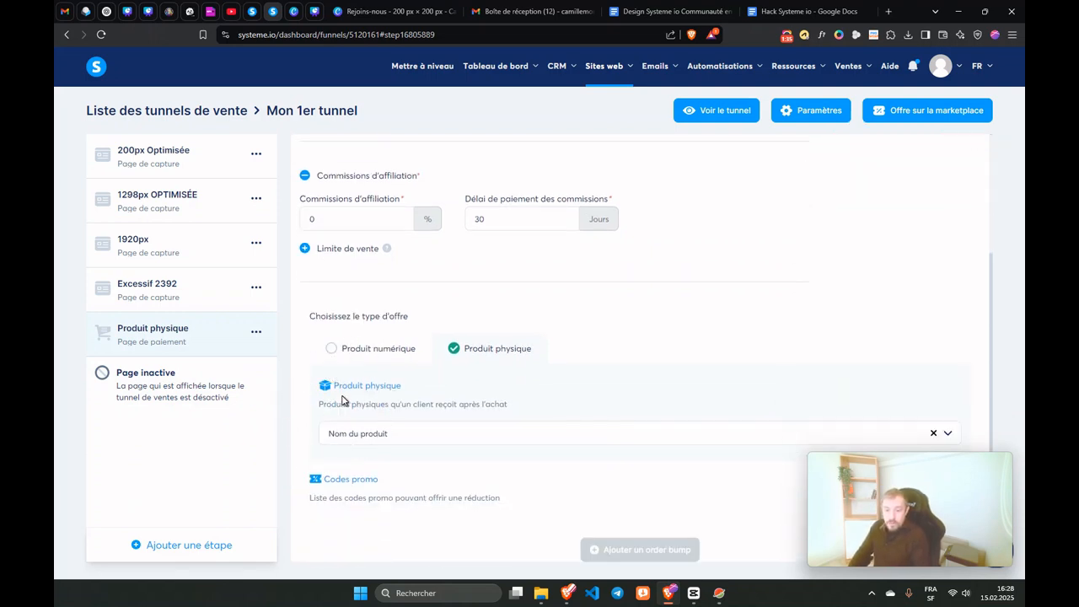
scroll(344, 371, up, 2)
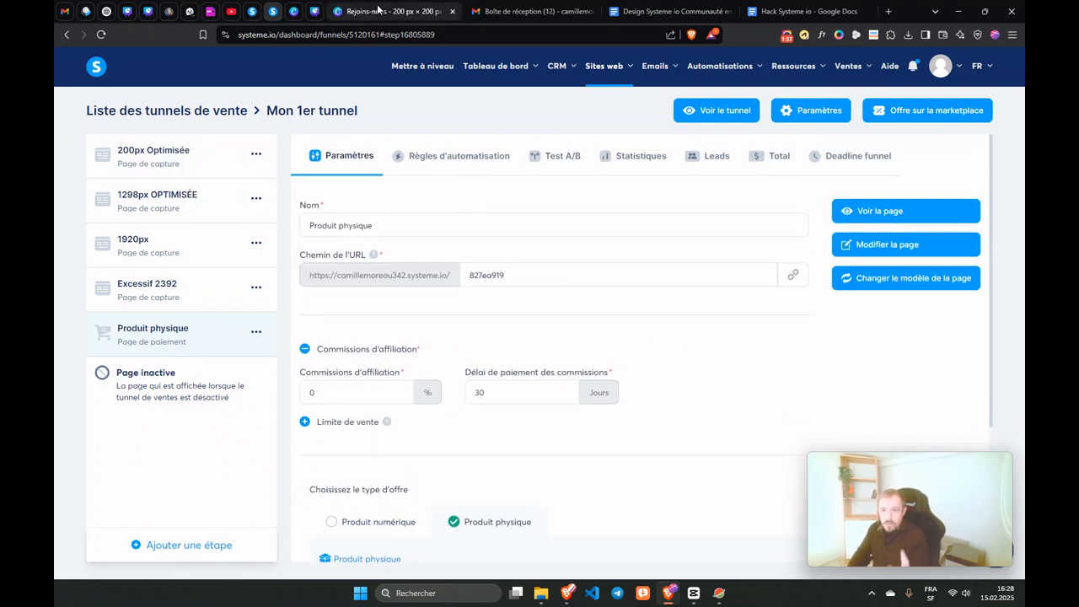
Step: Switch to YouTube Studio and open the details of the channel video about creating an EBOOK, Lead Magnet or Freebie
click(231, 11)
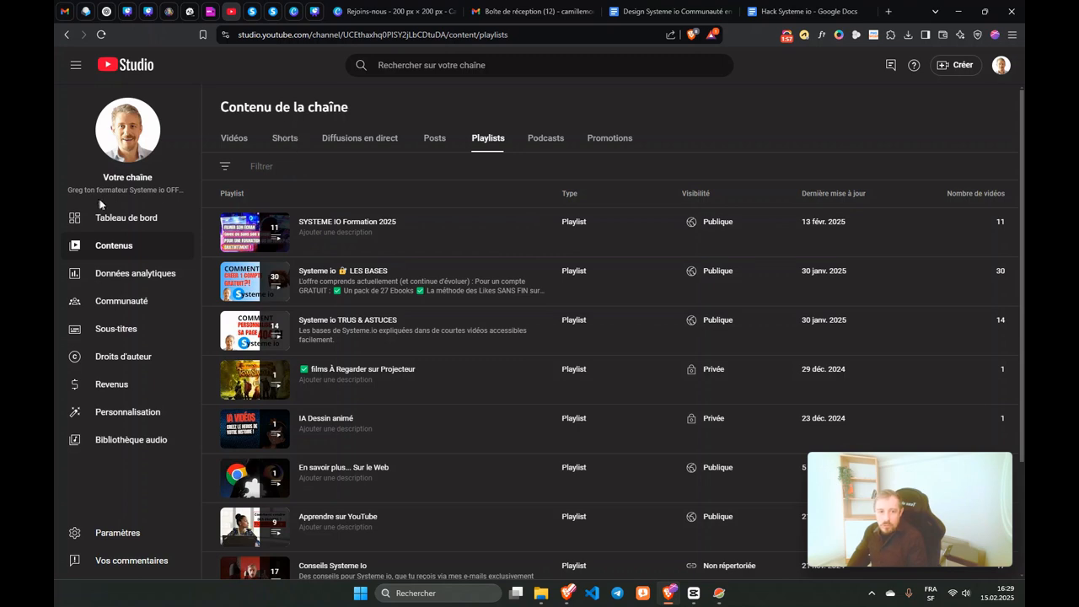
click(108, 247)
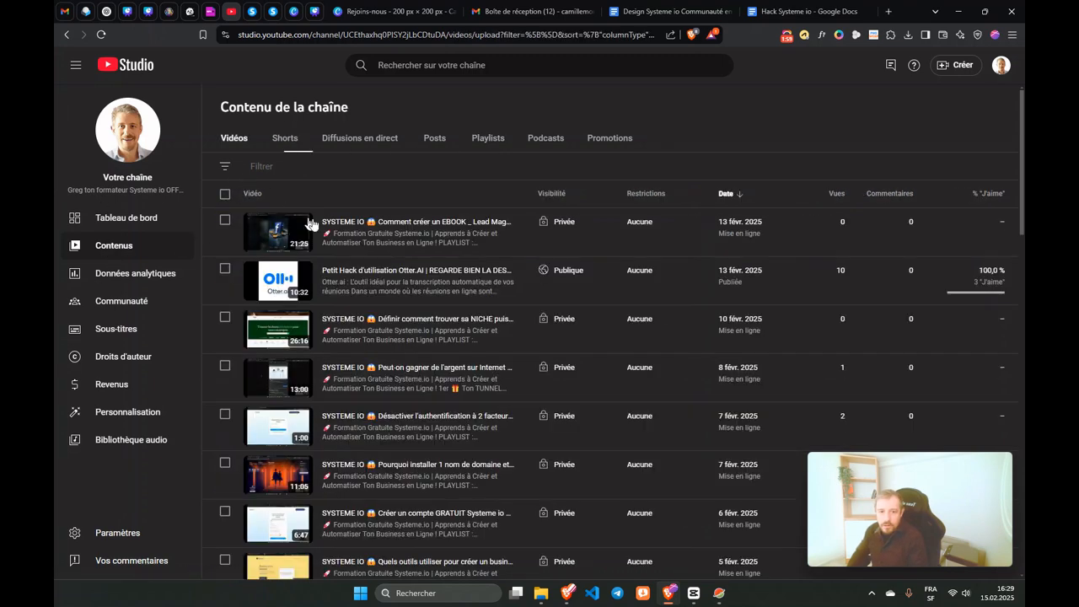
click(311, 222)
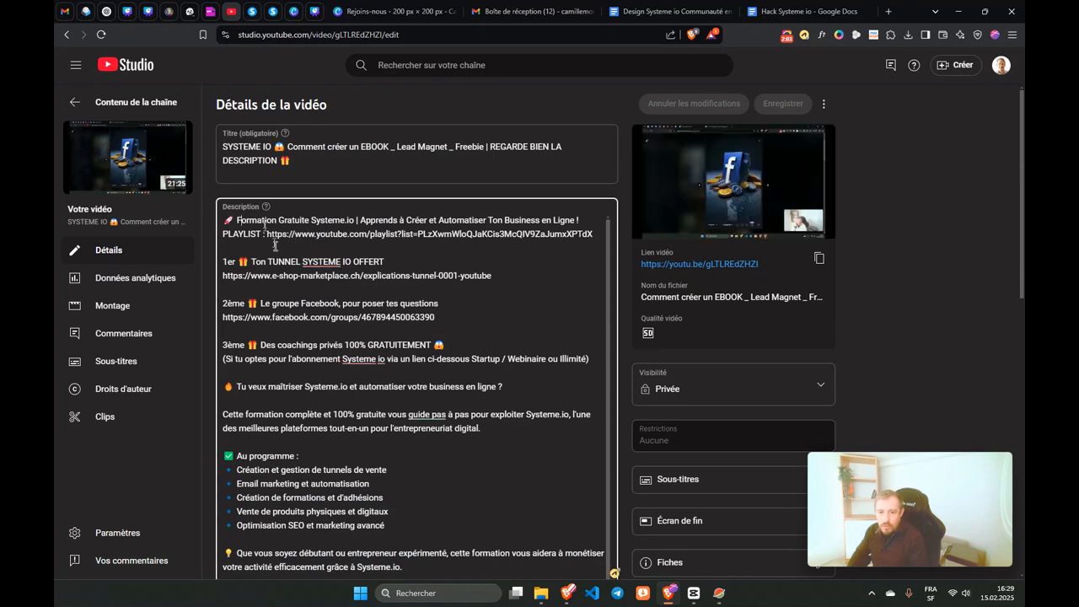
Step: Review the three gift offers in the video description, highlighting the link to the free systeme.io tunnel
scroll(263, 229, down, 2)
scroll(263, 230, up, 2)
drag(491, 276, 314, 289)
click(246, 291)
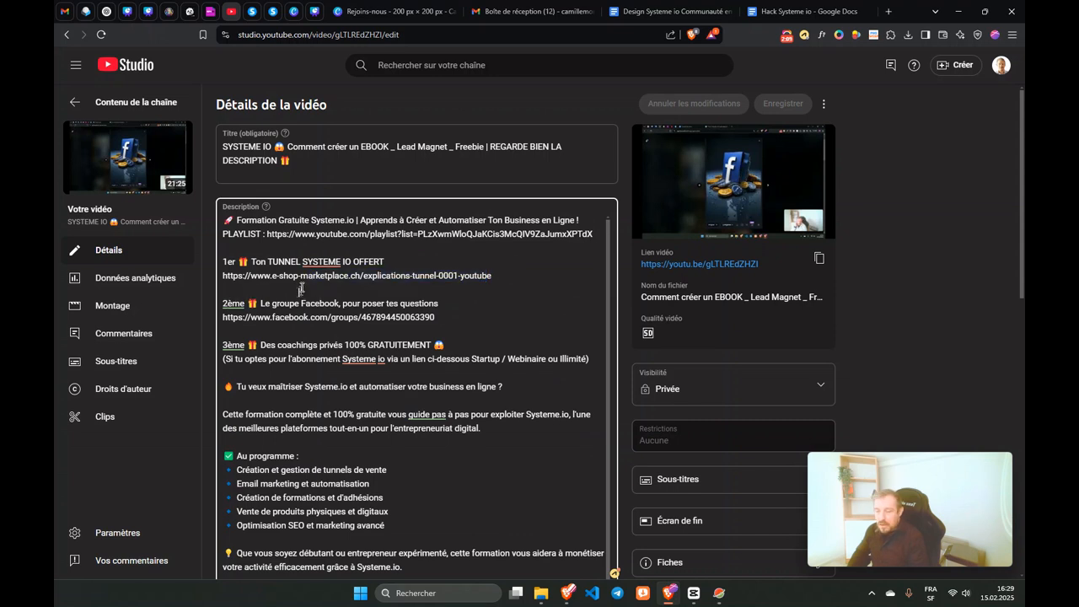
scroll(325, 258, down, 3)
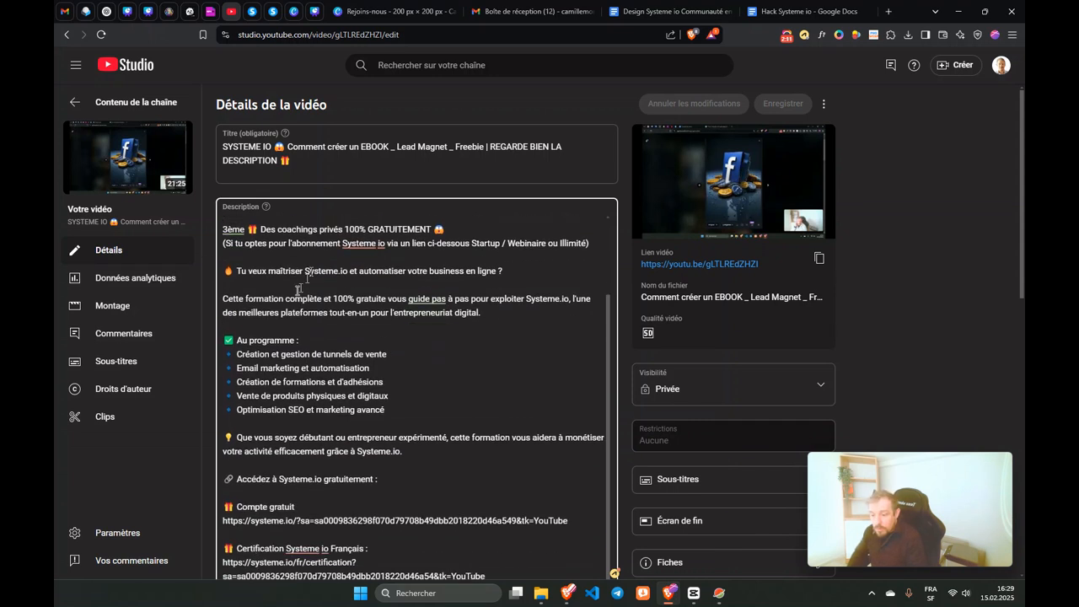
scroll(278, 270, up, 2)
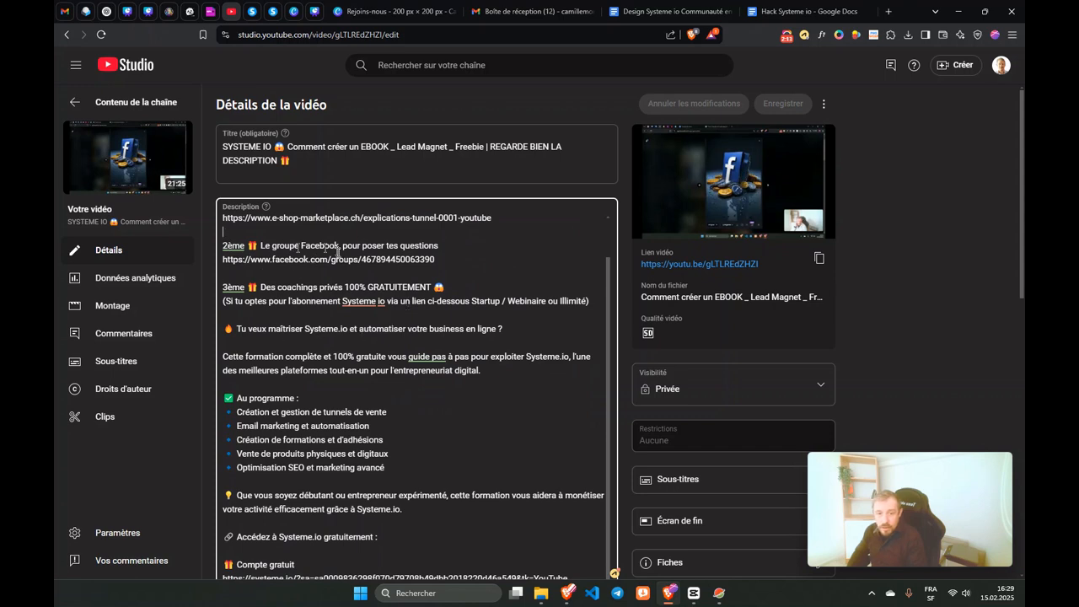
Step: Highlight the Startup, Webinaire and ILLIMITÉ plan links in the description, as well as the French Systeme io certification link
scroll(320, 323, down, 6)
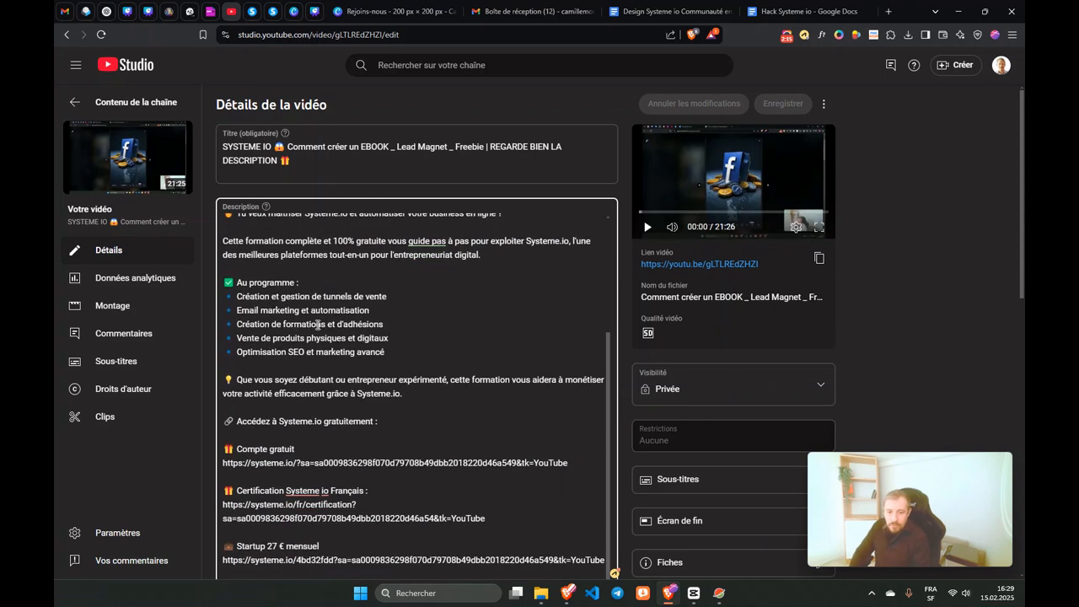
scroll(260, 337, down, 1)
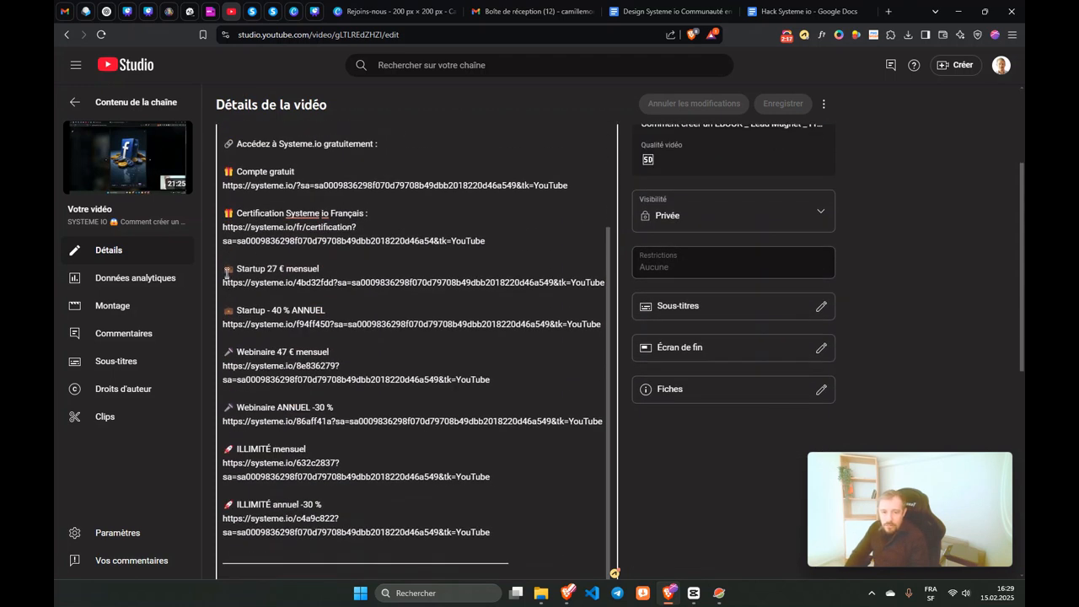
drag(224, 268, 491, 542)
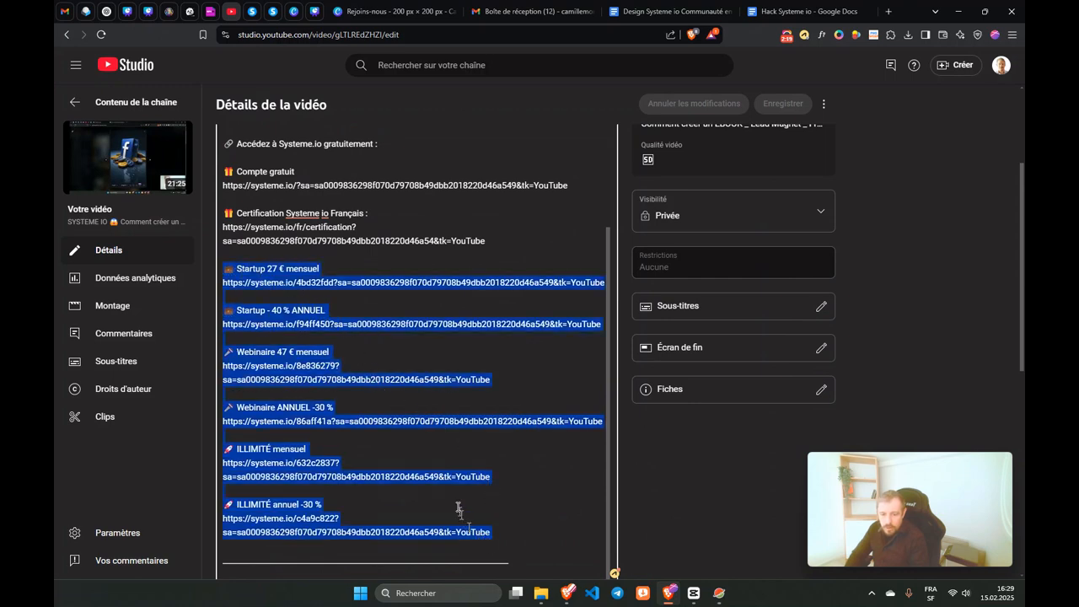
scroll(458, 509, up, 2)
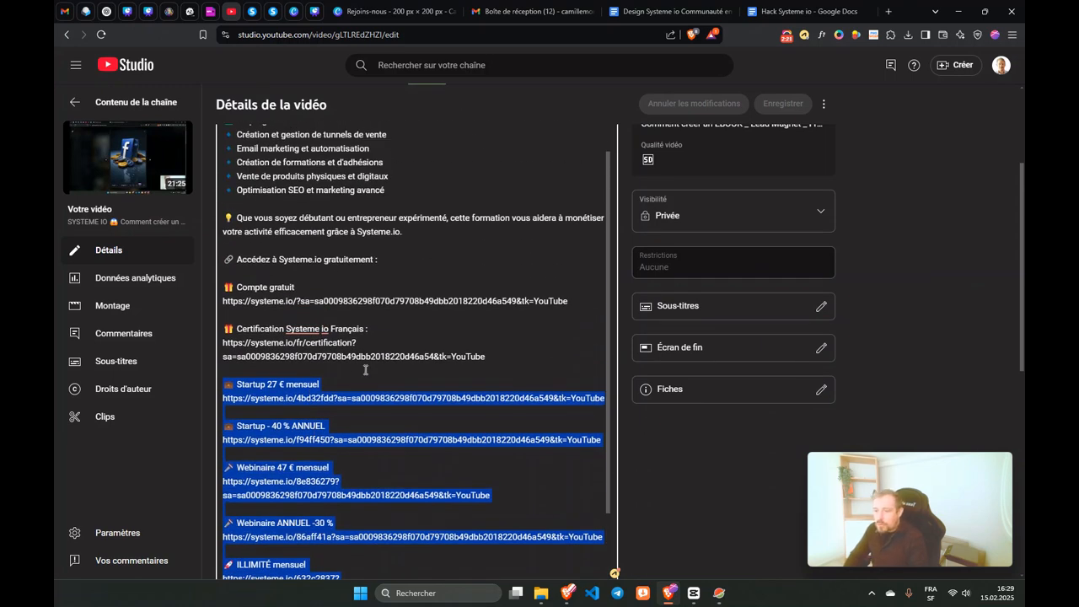
scroll(368, 298, up, 1)
scroll(369, 297, up, 2)
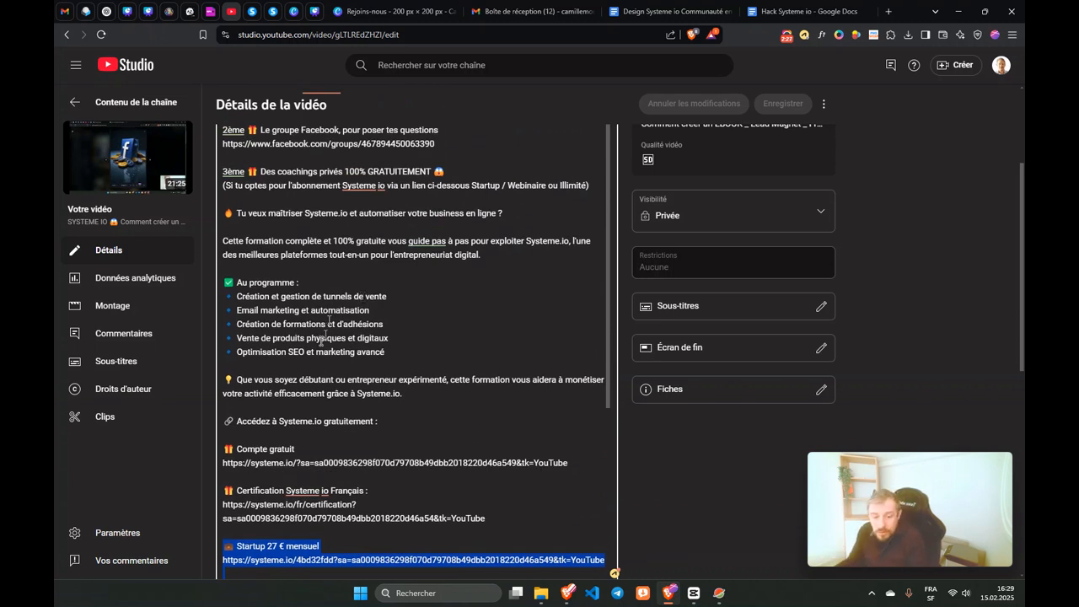
click(257, 490)
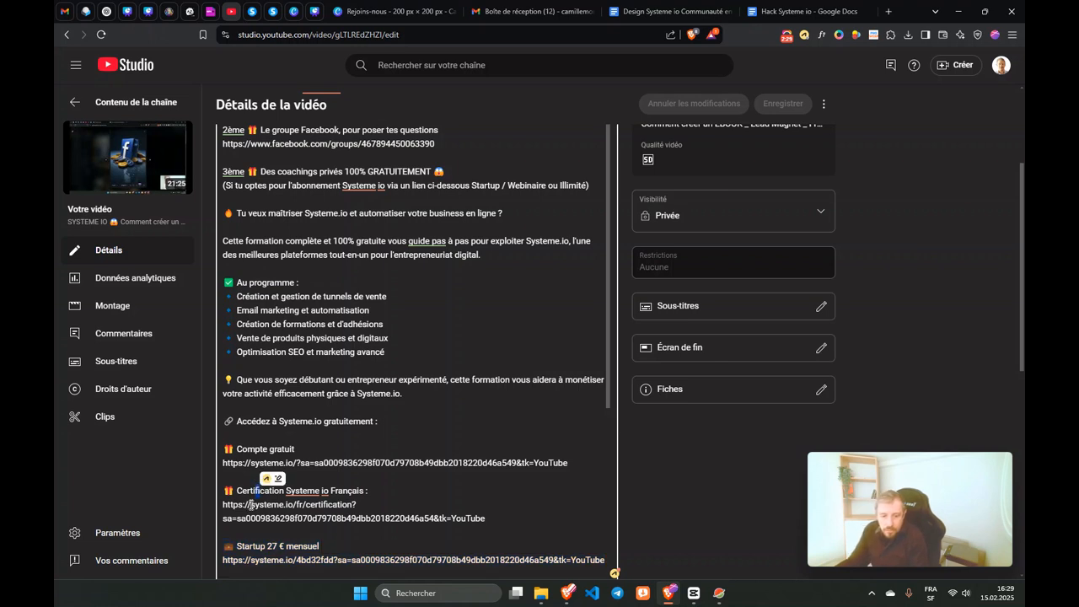
drag(238, 491, 483, 513)
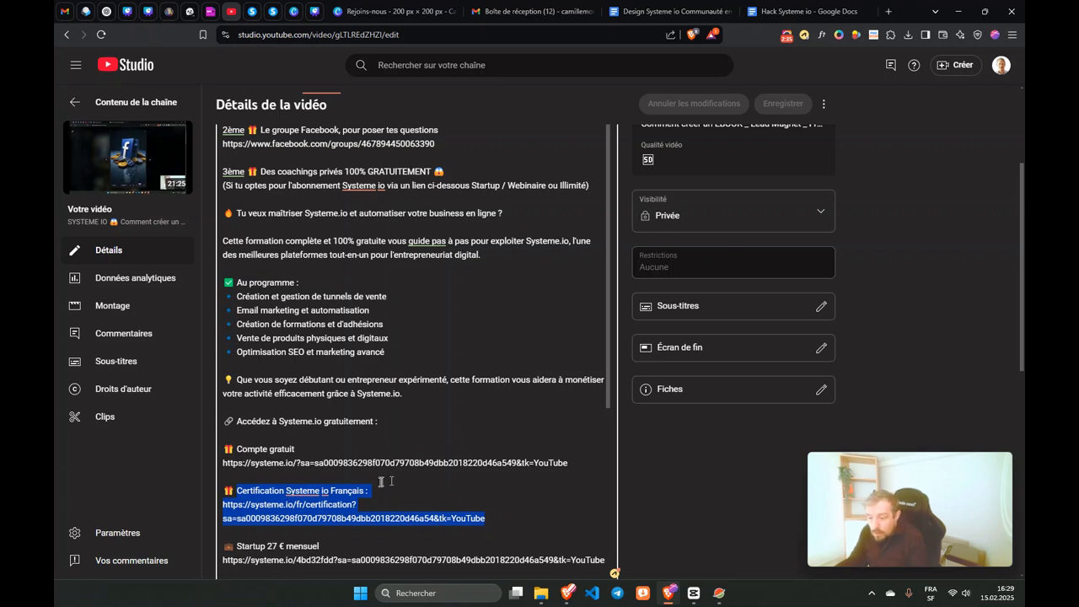
scroll(334, 409, up, 2)
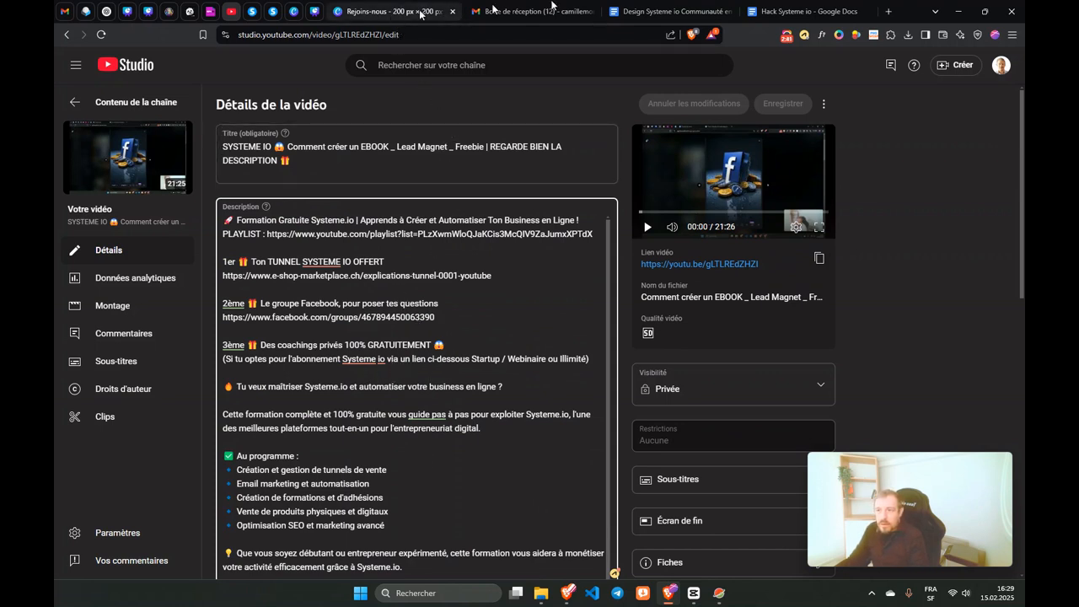
Step: Switch back to systeme.io and open Paramètres de paiement in the account settings
click(251, 12)
click(268, 14)
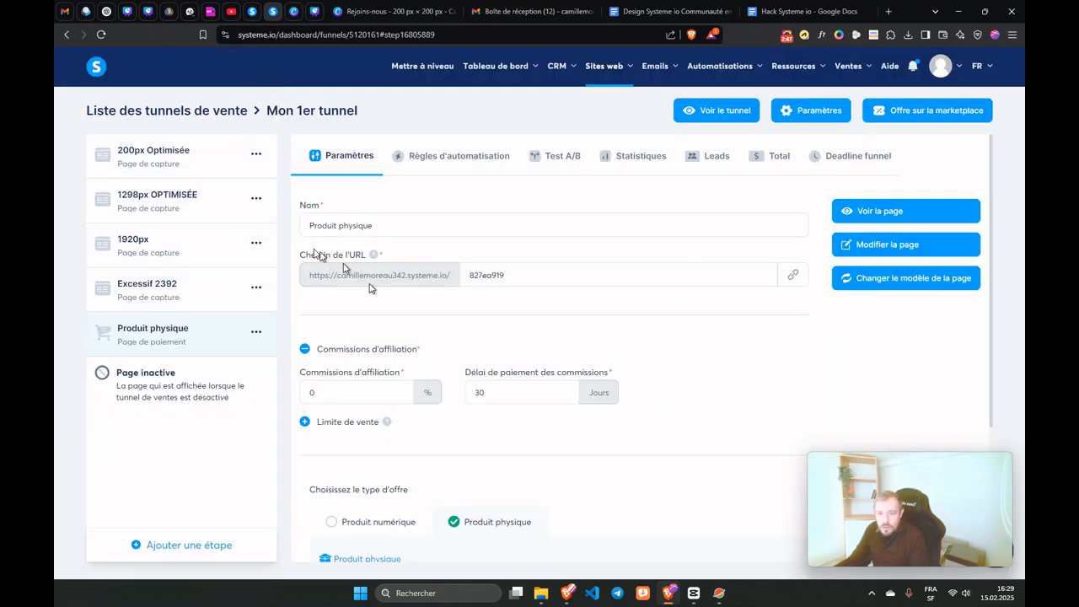
scroll(429, 465, down, 2)
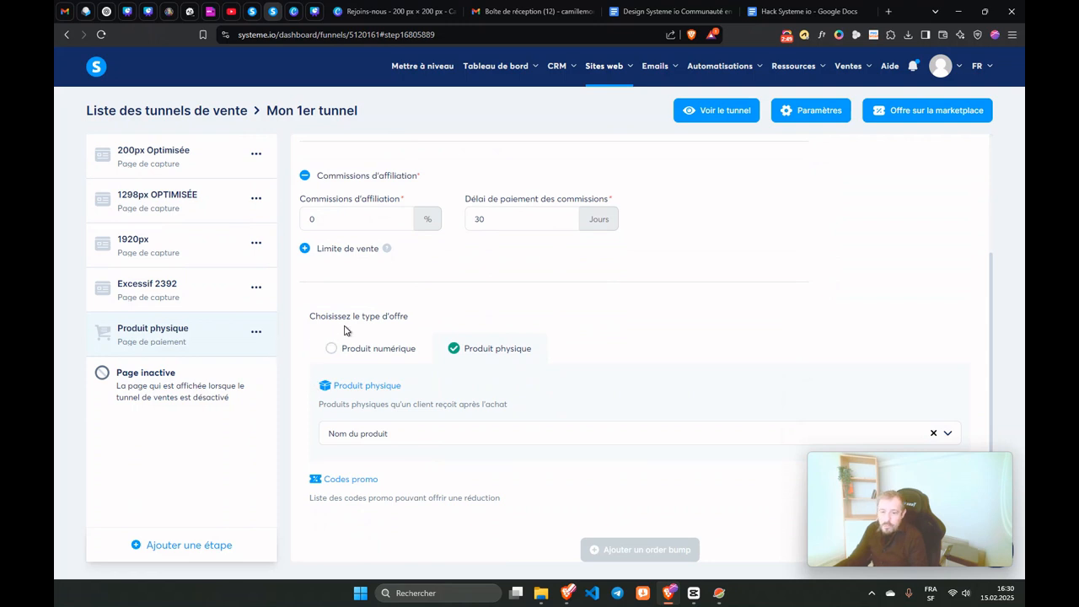
scroll(439, 312, up, 3)
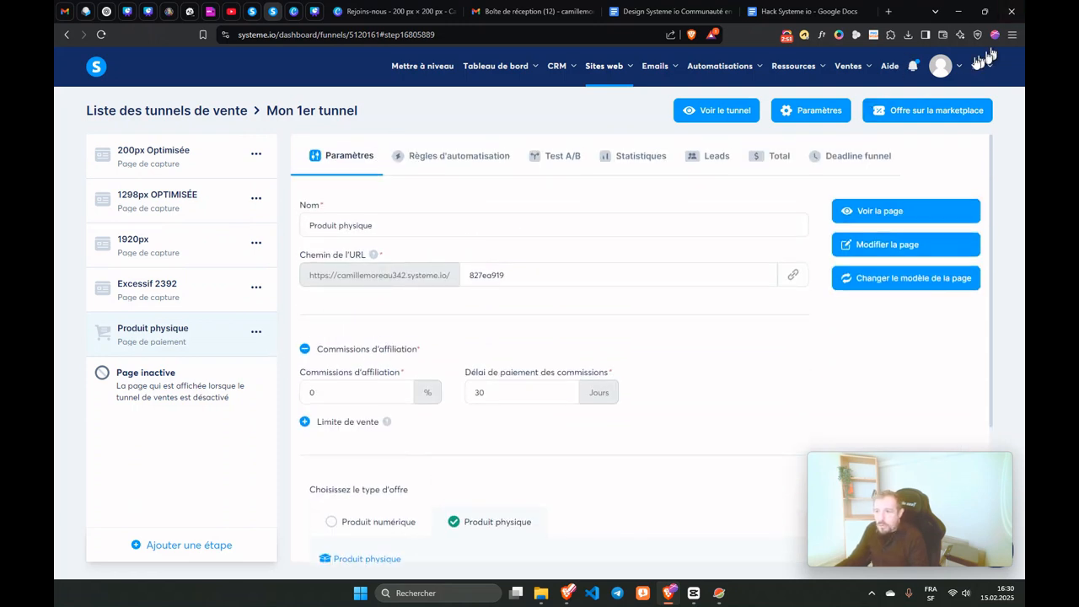
mouse_move(941, 67)
click(935, 103)
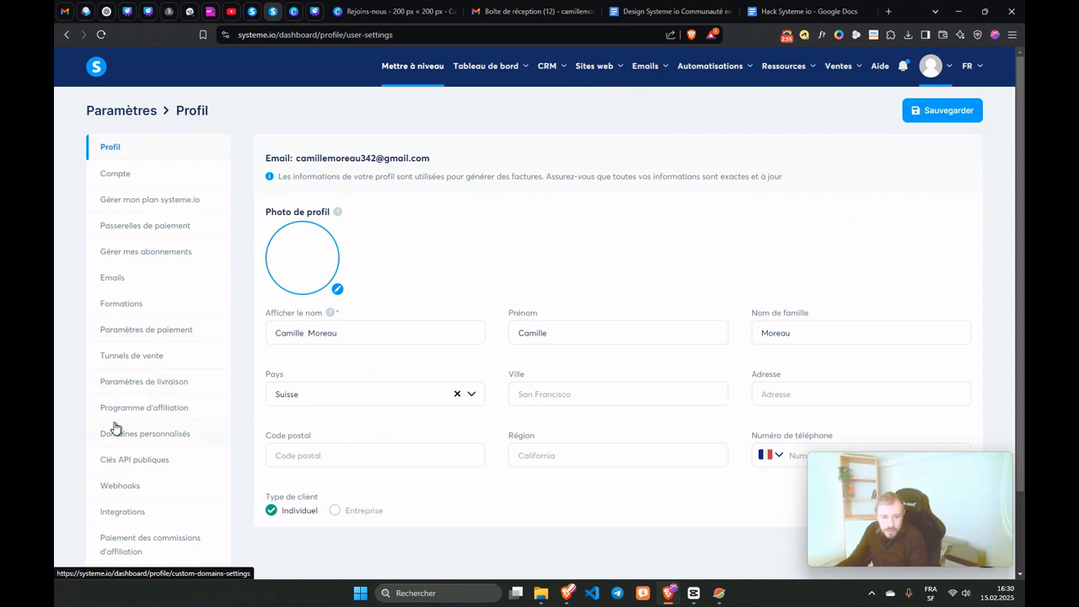
click(118, 332)
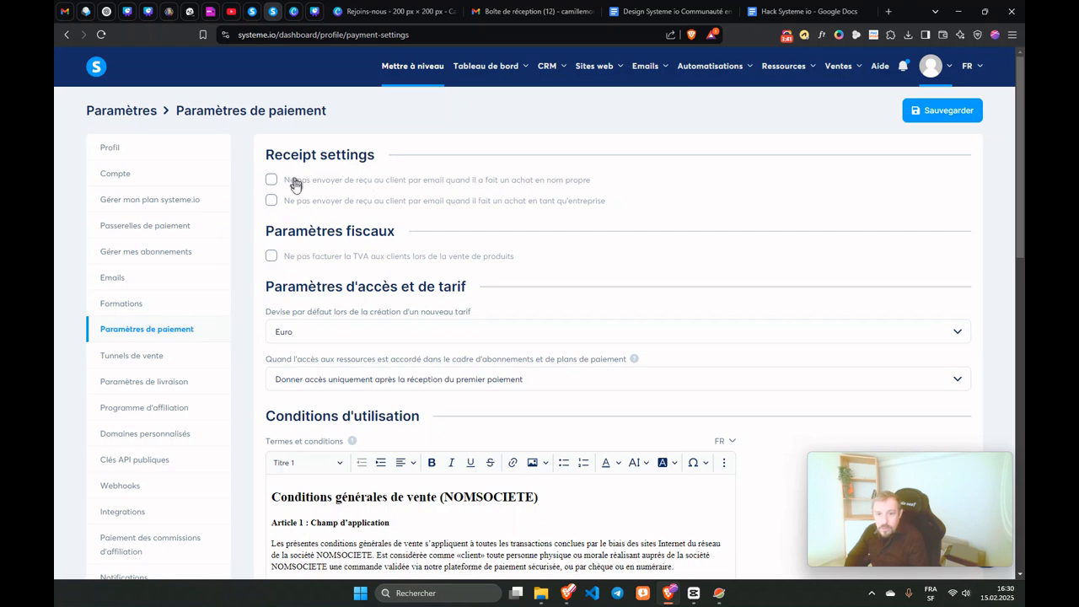
Step: Examine the receipt, tax, currency and access settings, including the choices for when resource access is granted
scroll(271, 194, down, 2)
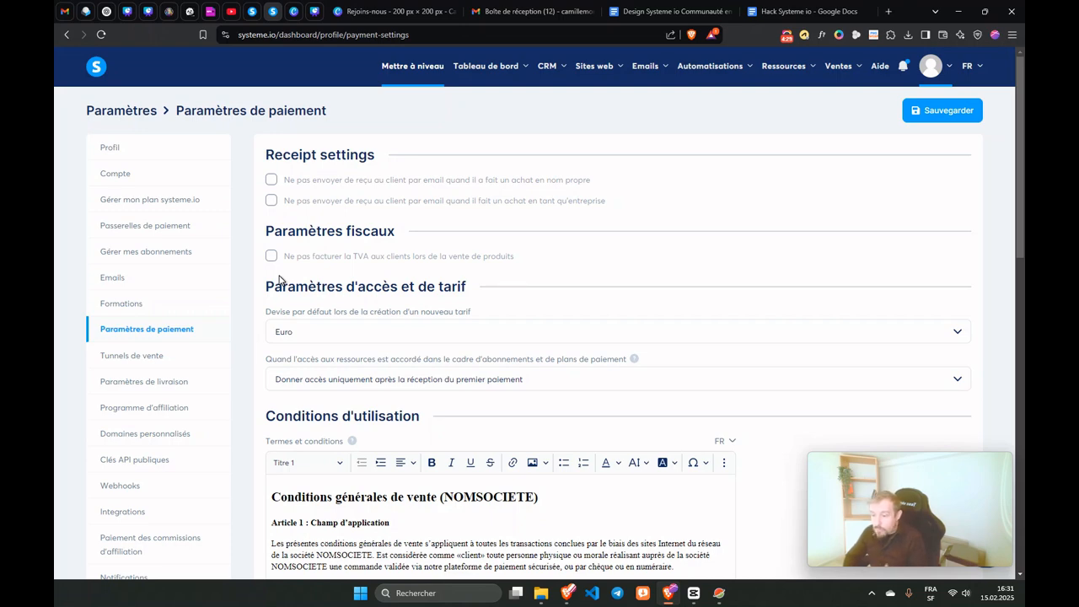
scroll(299, 282, down, 2)
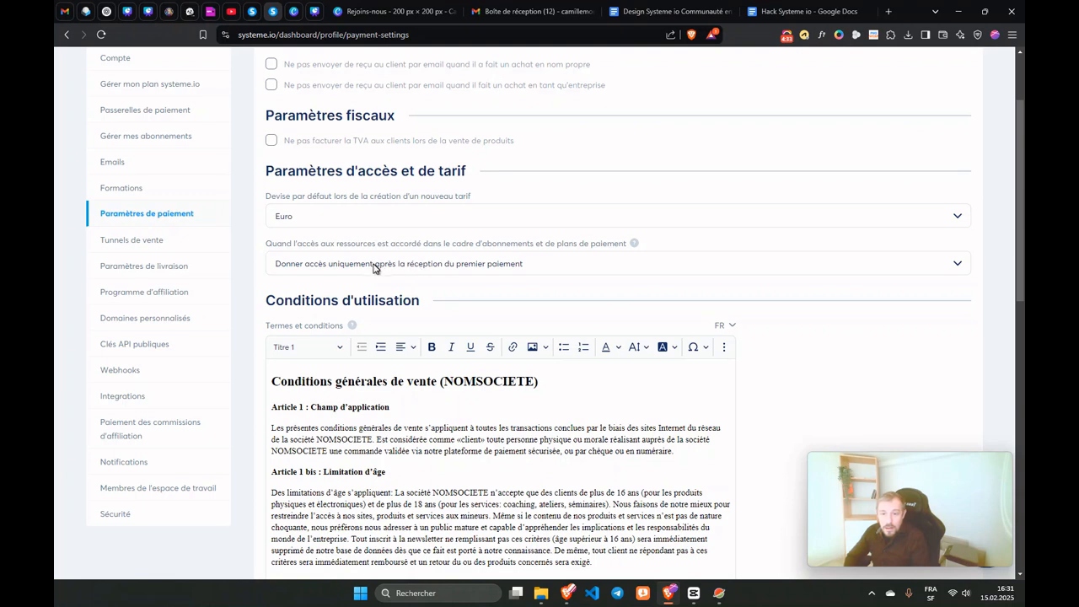
scroll(269, 257, up, 1)
click(286, 323)
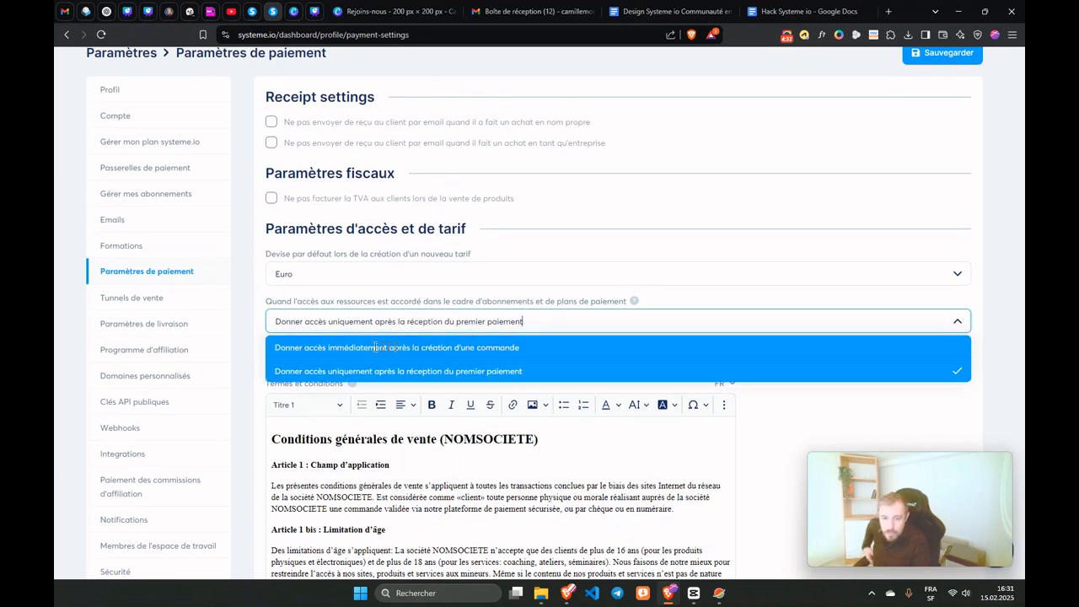
click(278, 312)
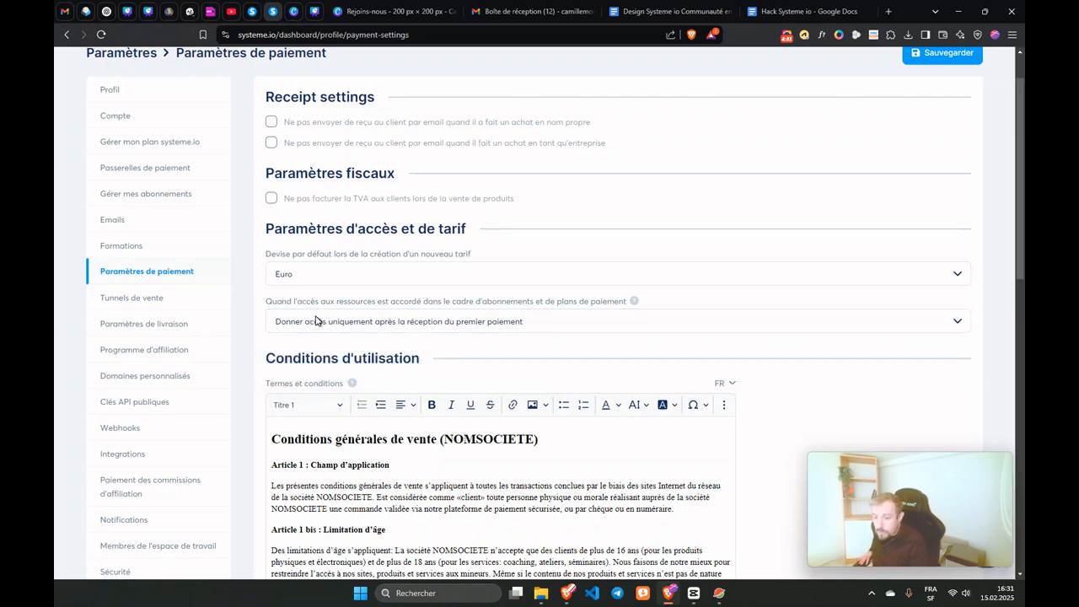
Step: Read through the Conditions générales de vente template down to the company details in Article 7 and the invoice footer field
scroll(312, 316, down, 1)
scroll(278, 253, down, 3)
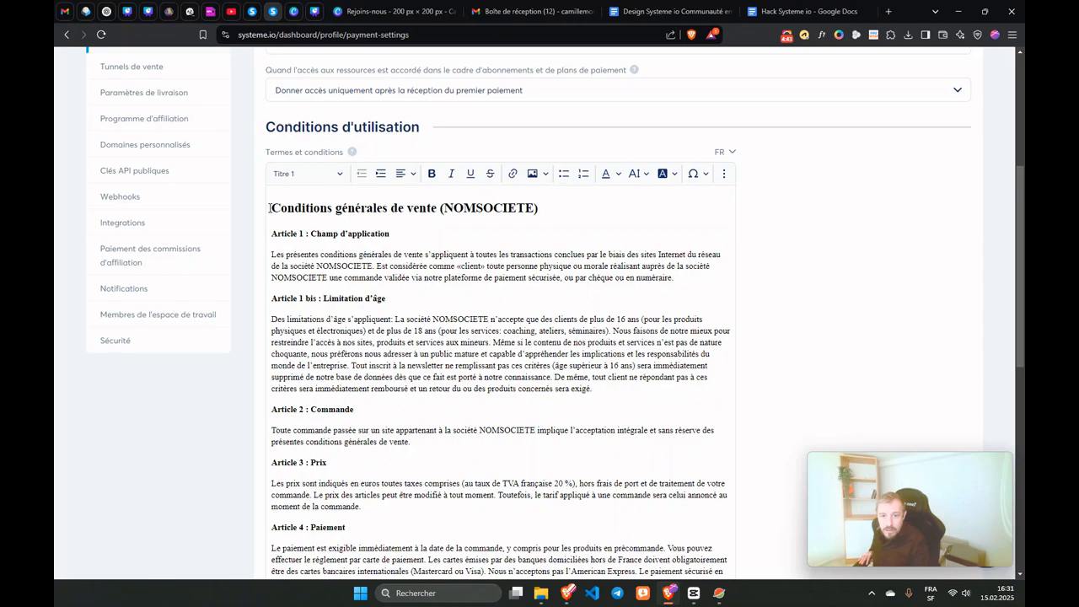
click(270, 208)
scroll(330, 289, down, 8)
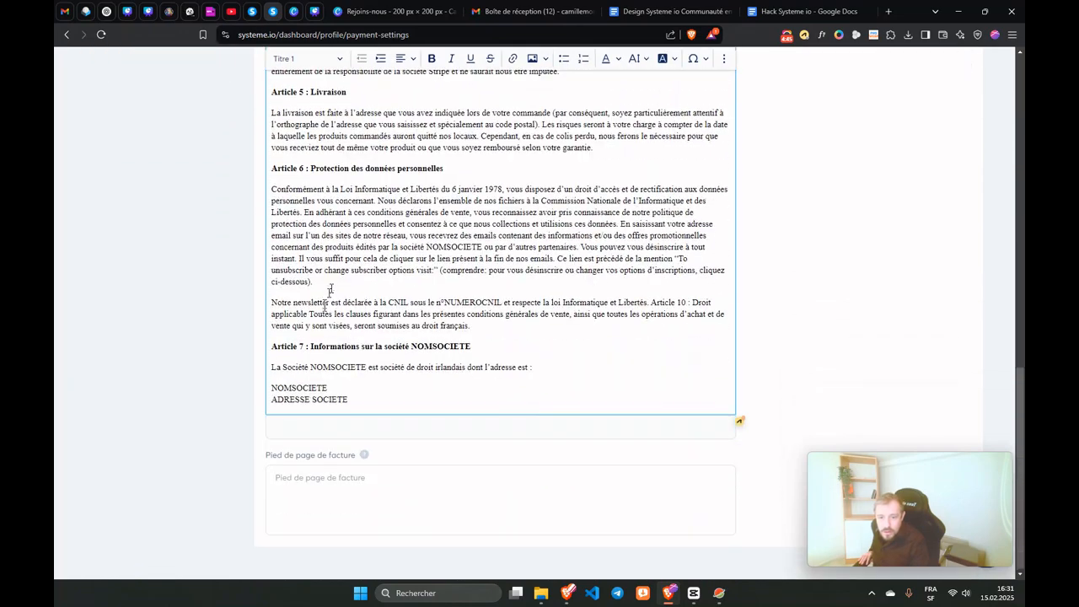
scroll(430, 397, up, 3)
scroll(429, 396, down, 3)
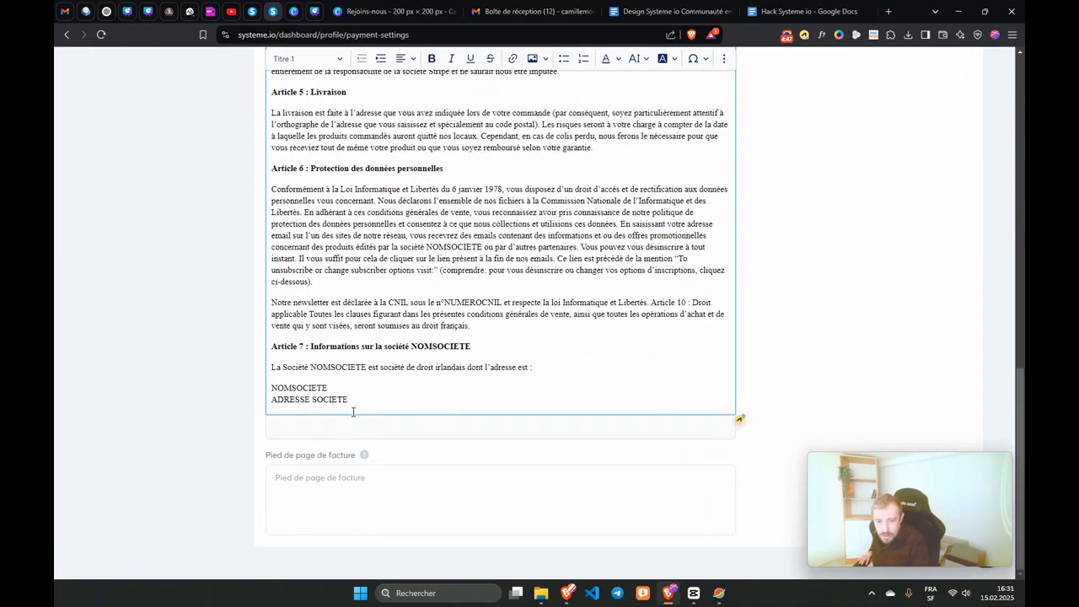
scroll(353, 412, up, 7)
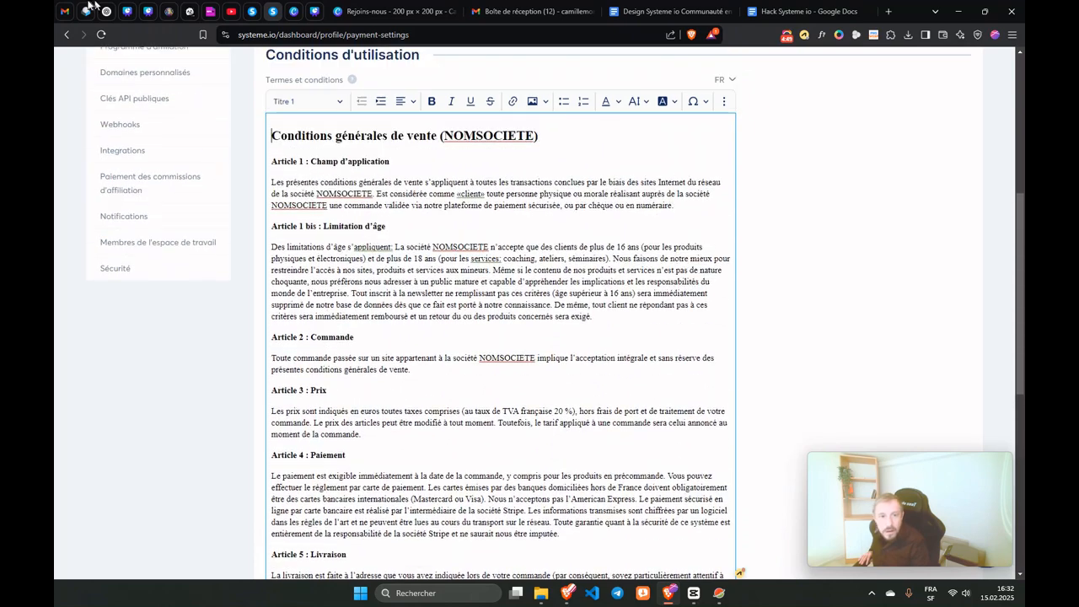
scroll(373, 336, down, 5)
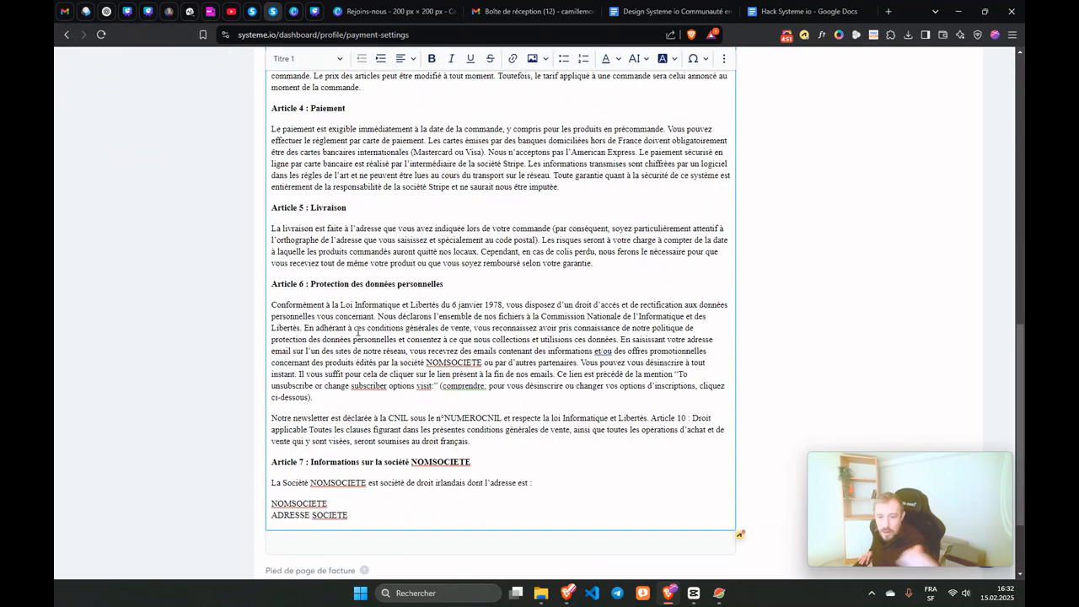
scroll(357, 332, down, 2)
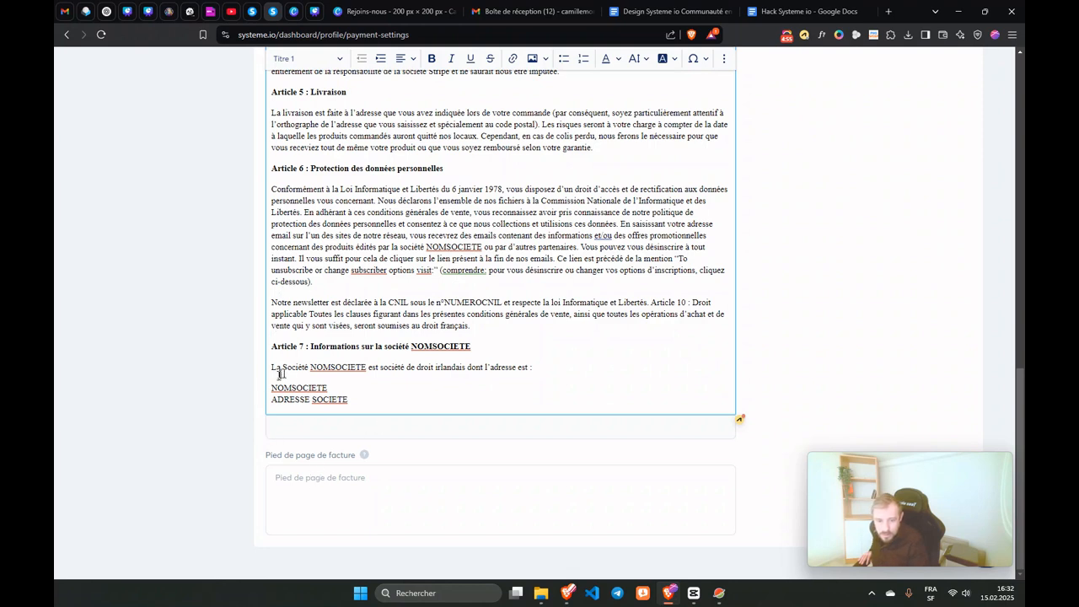
click(320, 485)
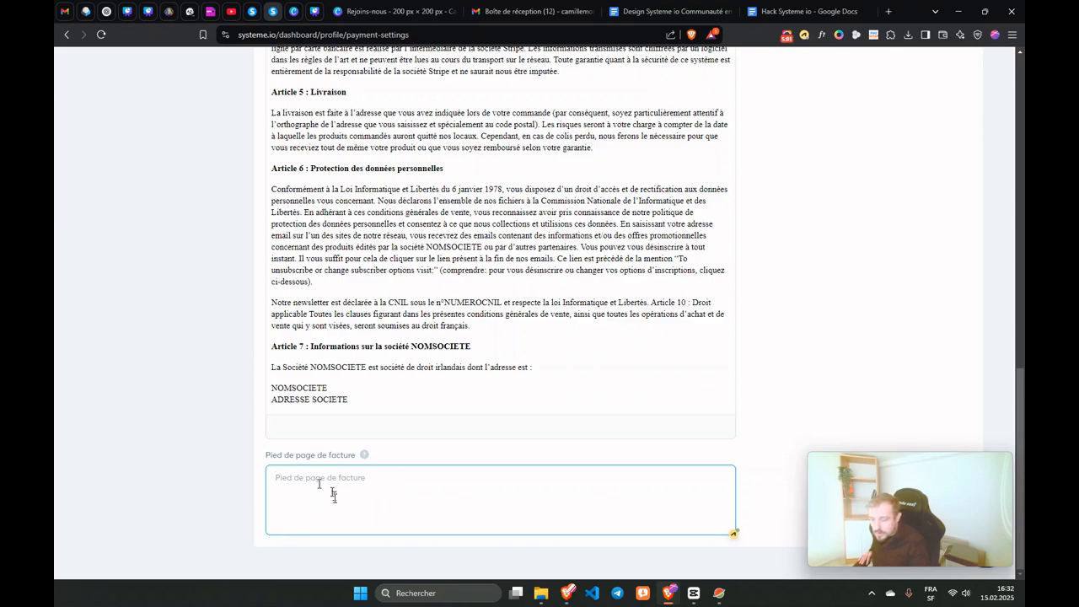
scroll(277, 479, up, 15)
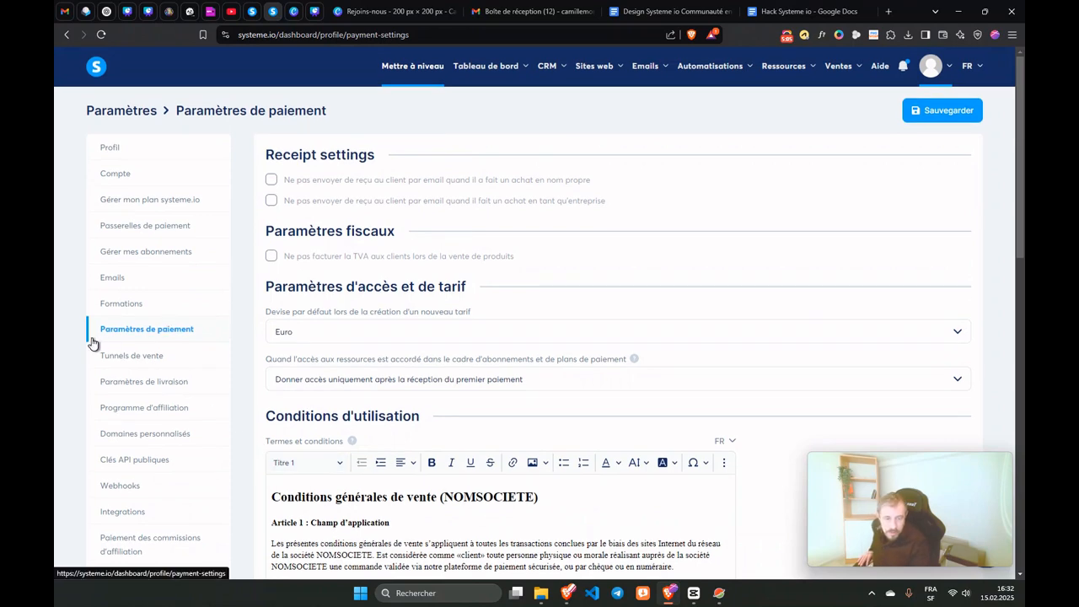
scroll(80, 320, down, 2)
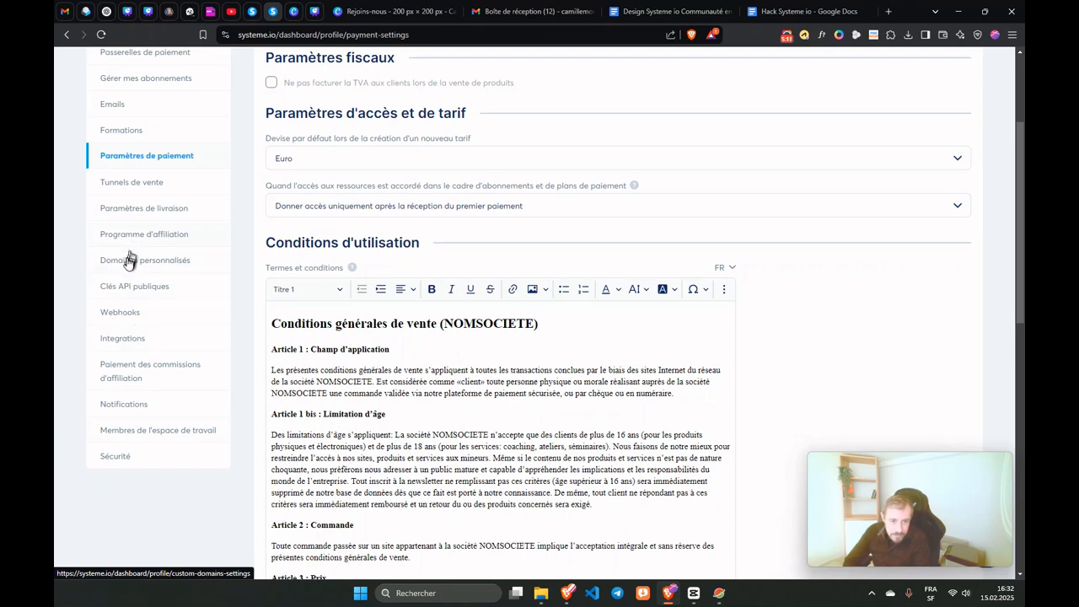
scroll(126, 375, up, 2)
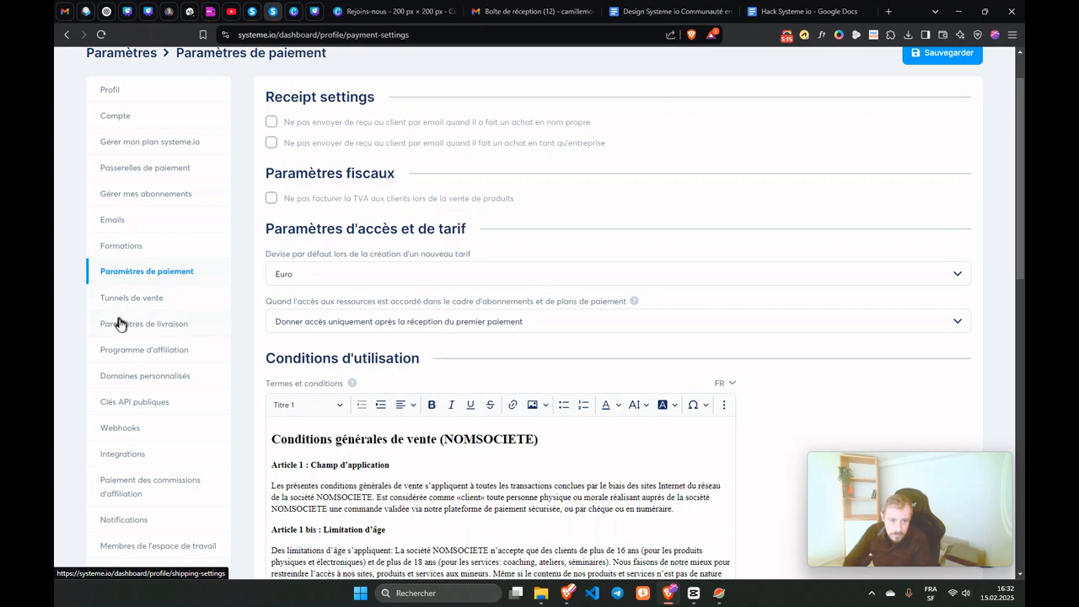
Step: Open Paramètres de livraison, keep delivery settings enabled, and expand the Local post and Service de livraison services
click(118, 327)
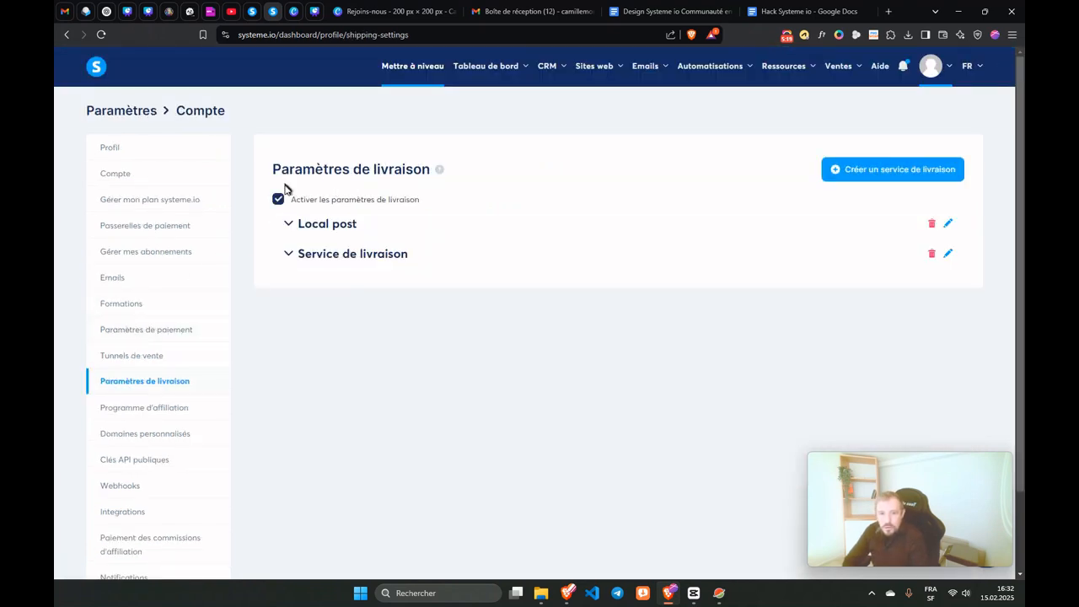
click(278, 201)
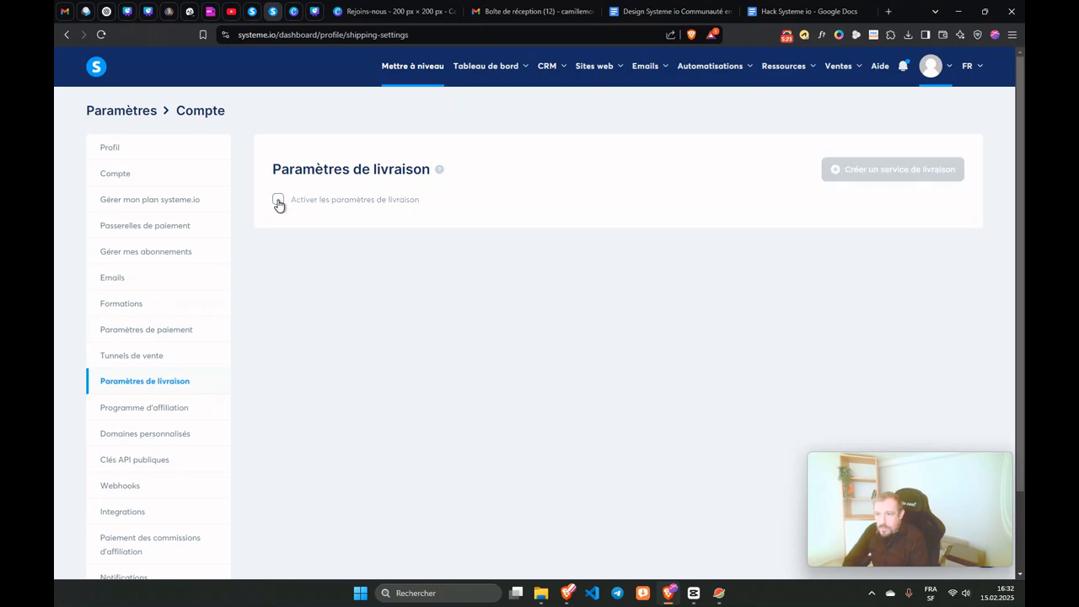
click(278, 201)
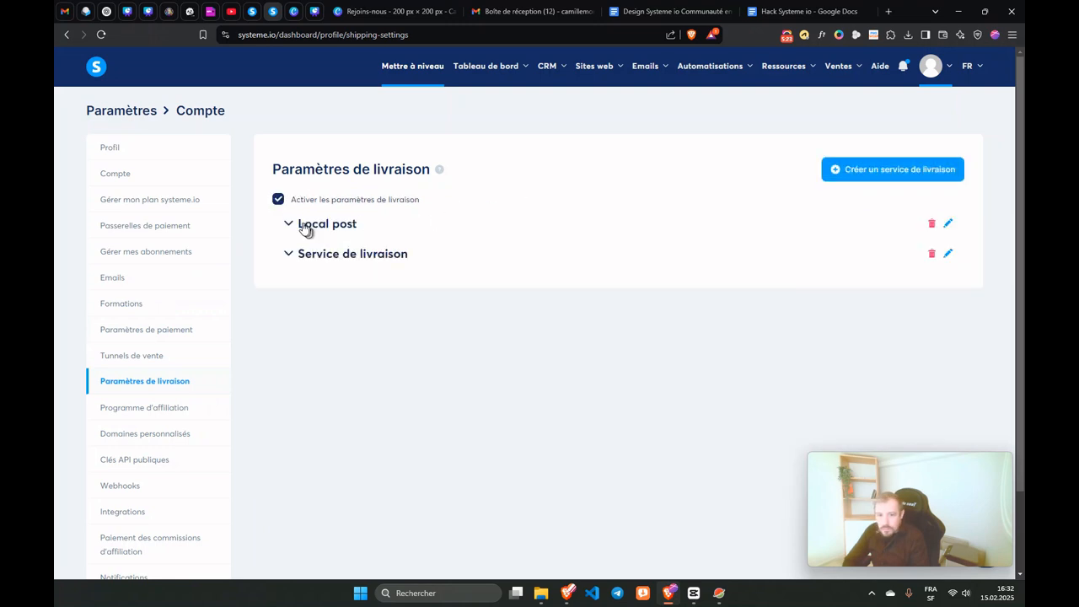
click(289, 224)
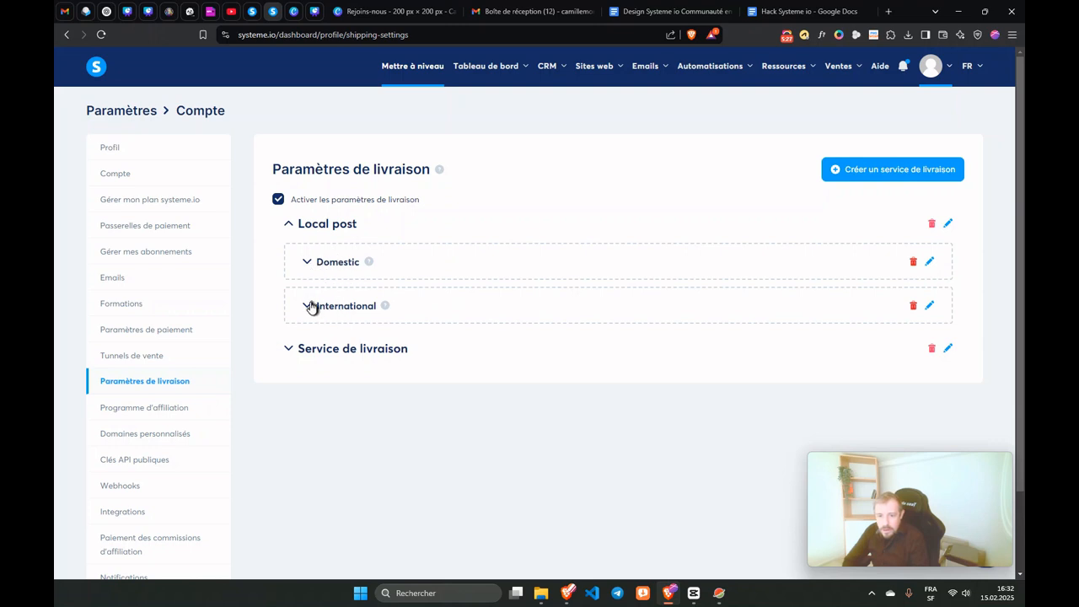
click(287, 349)
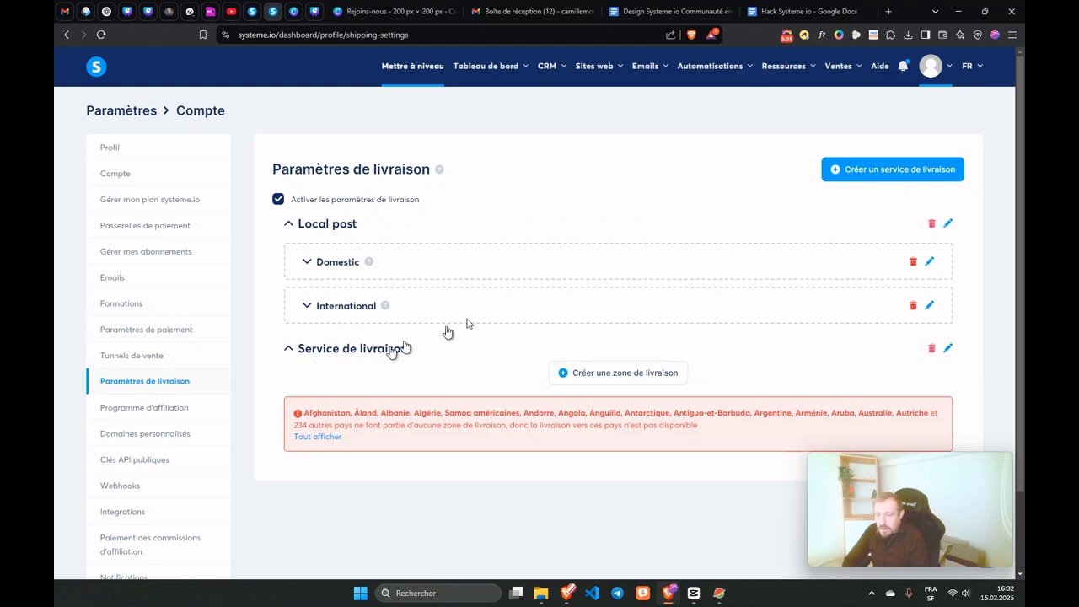
click(880, 168)
click(441, 319)
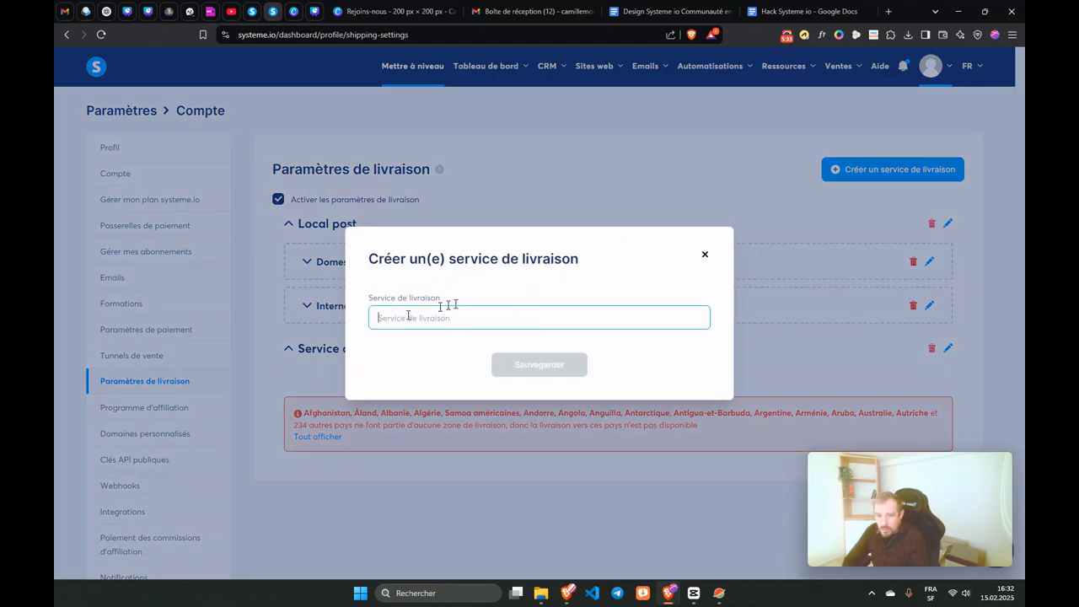
click(704, 255)
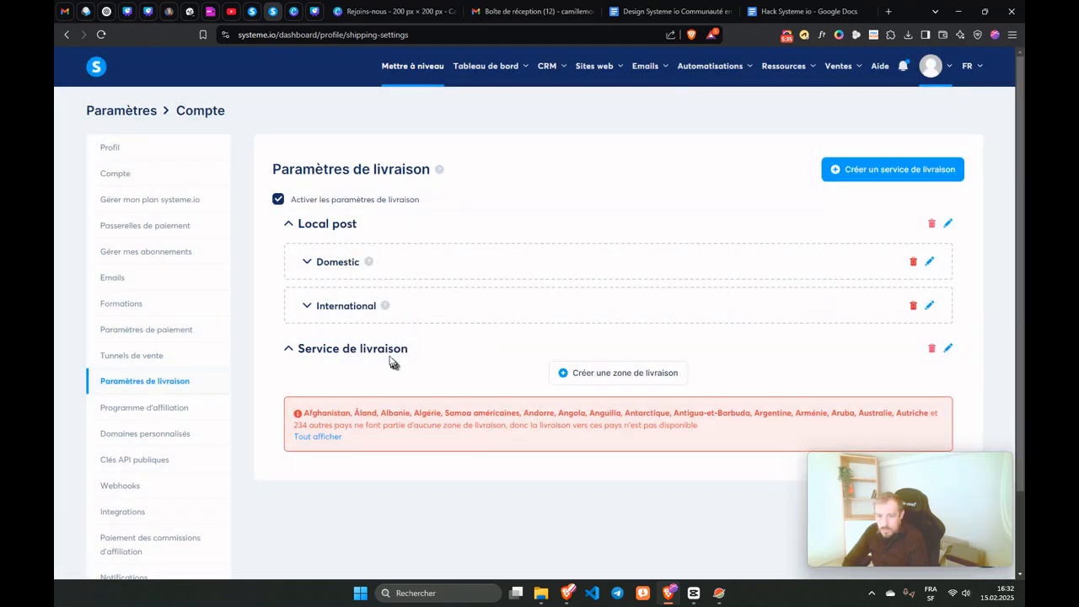
Step: Display the full list of countries without a delivery zone under Service de livraison and check the service's edit form
scroll(607, 374, down, 2)
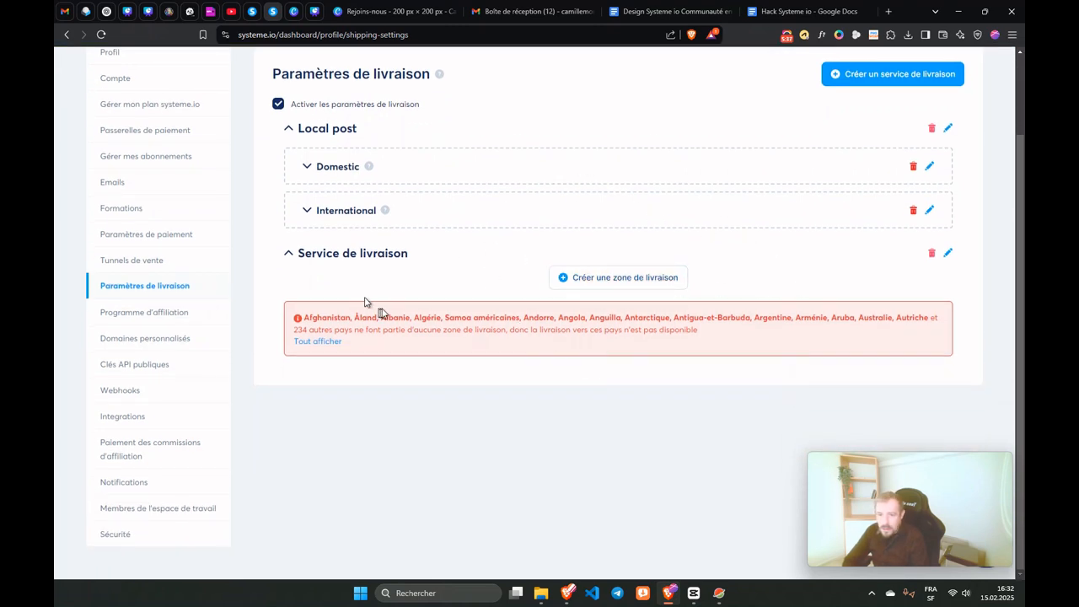
drag(309, 317, 894, 344)
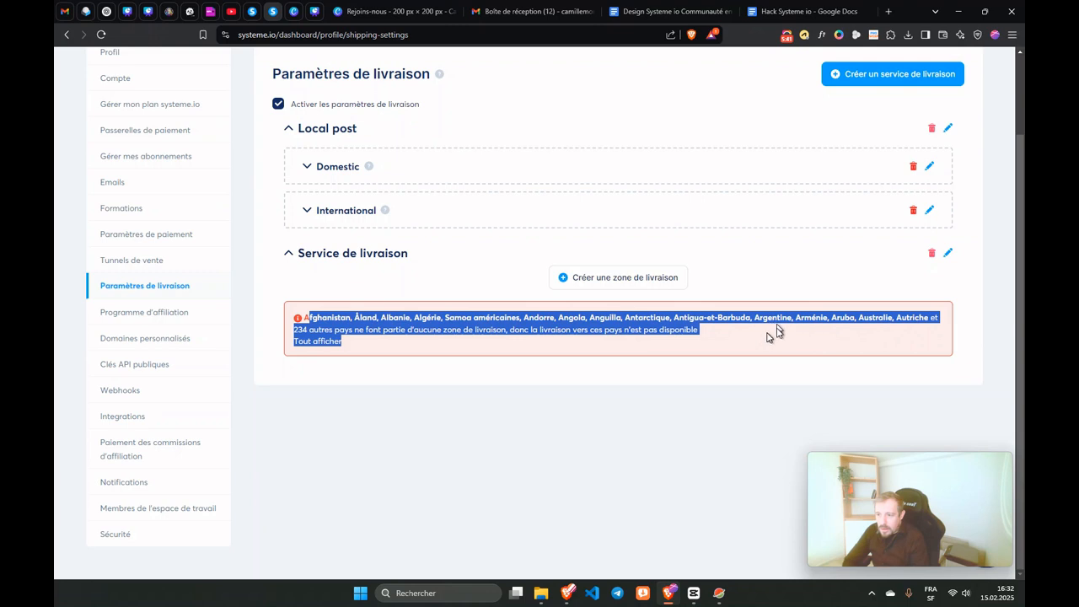
click(308, 319)
drag(309, 329, 295, 330)
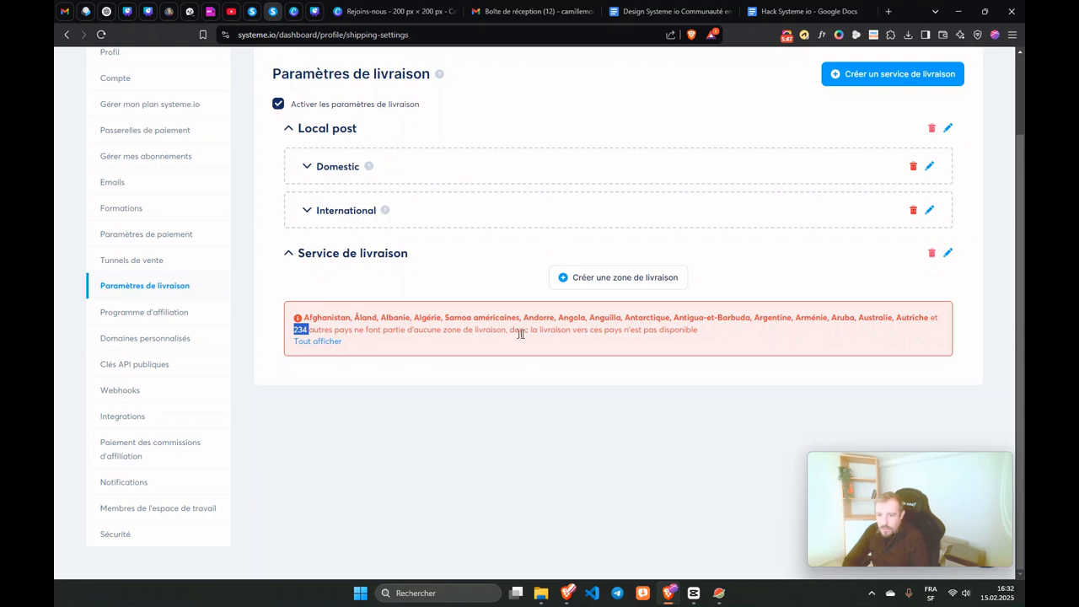
click(335, 342)
scroll(337, 342, down, 1)
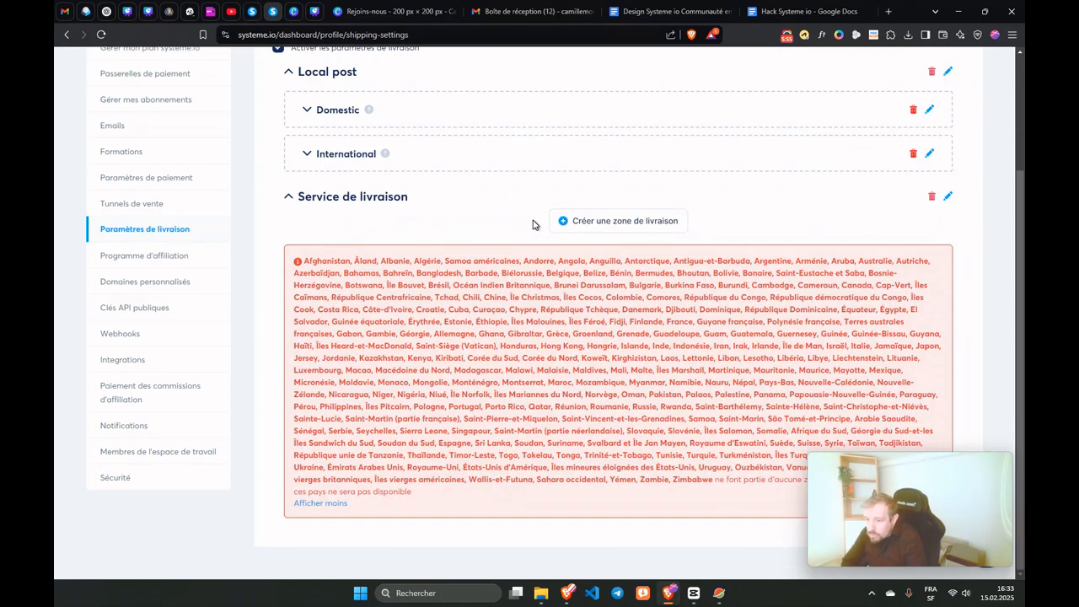
click(949, 198)
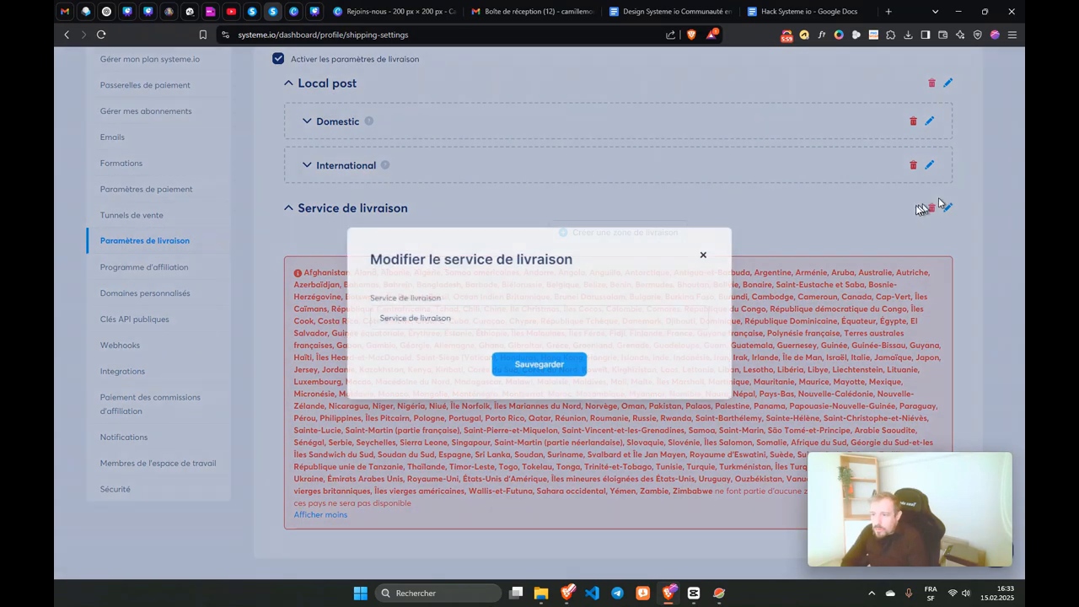
click(705, 254)
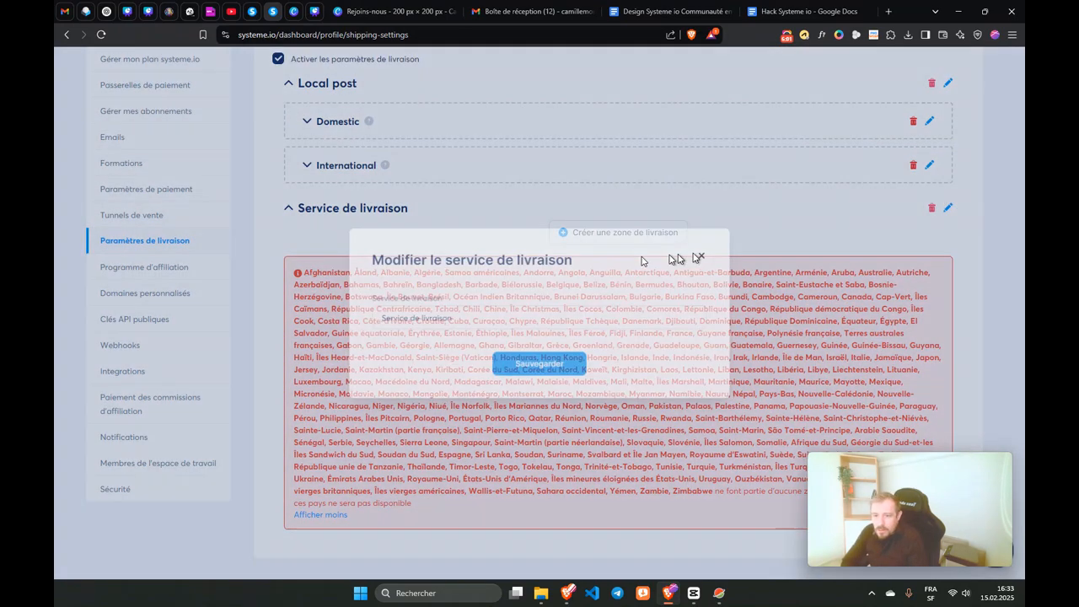
Step: Start a new delivery zone for Service de livraison and name it Union Européenne UE
click(609, 238)
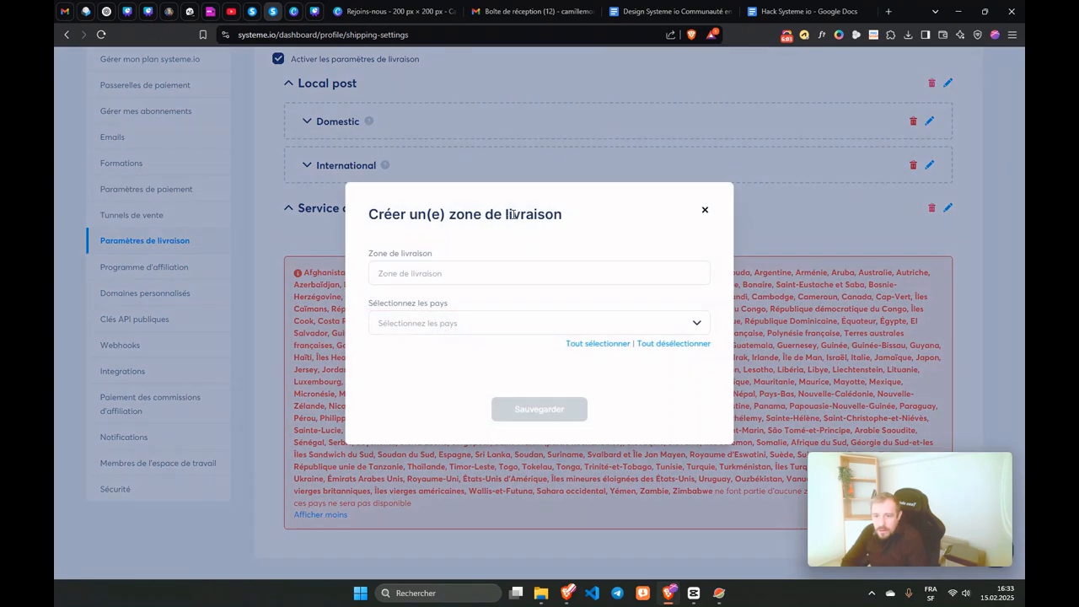
click(412, 274)
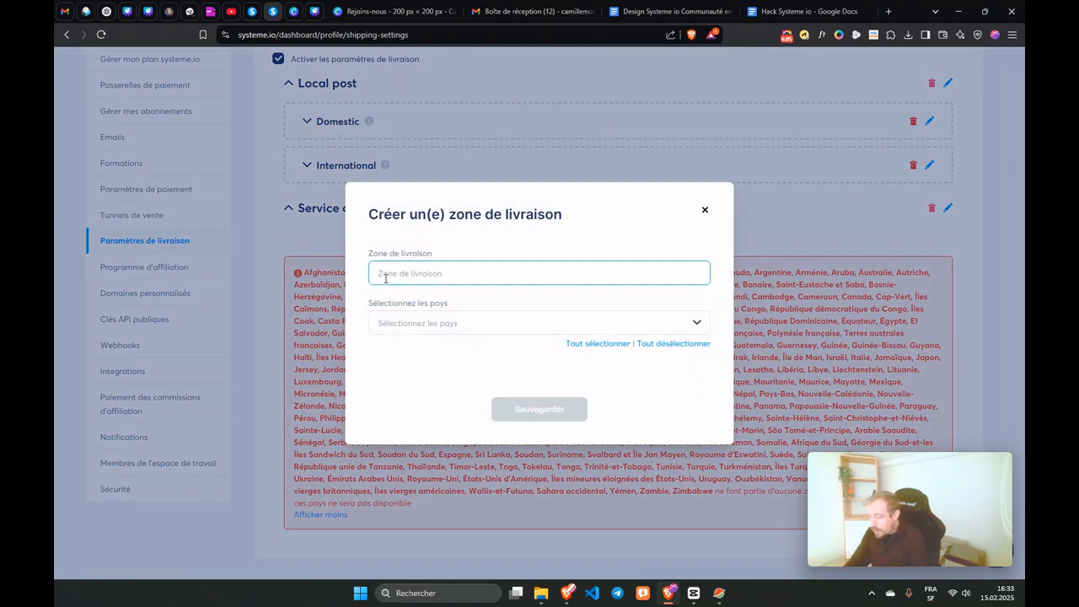
text(Us)
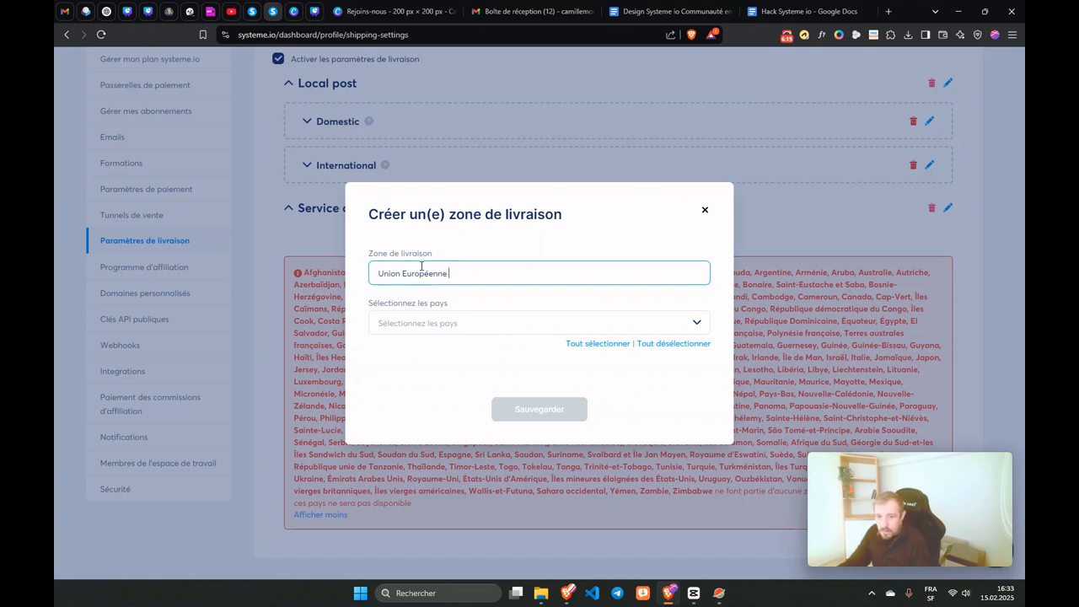
text(UE)
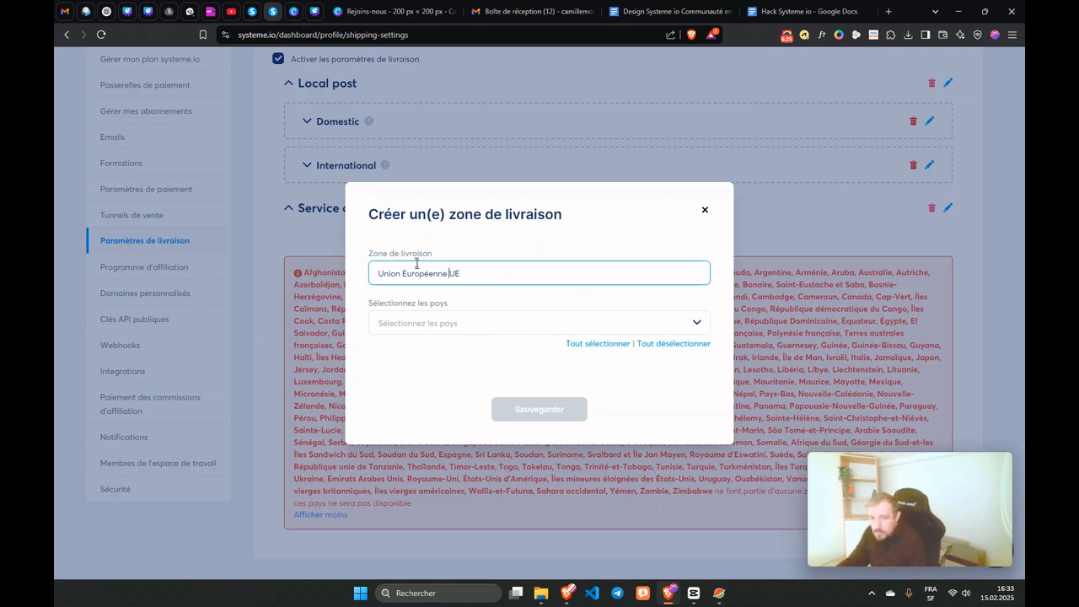
Step: Try out selecting and deselecting all countries for the new zone, and discard the zone without saving
click(409, 320)
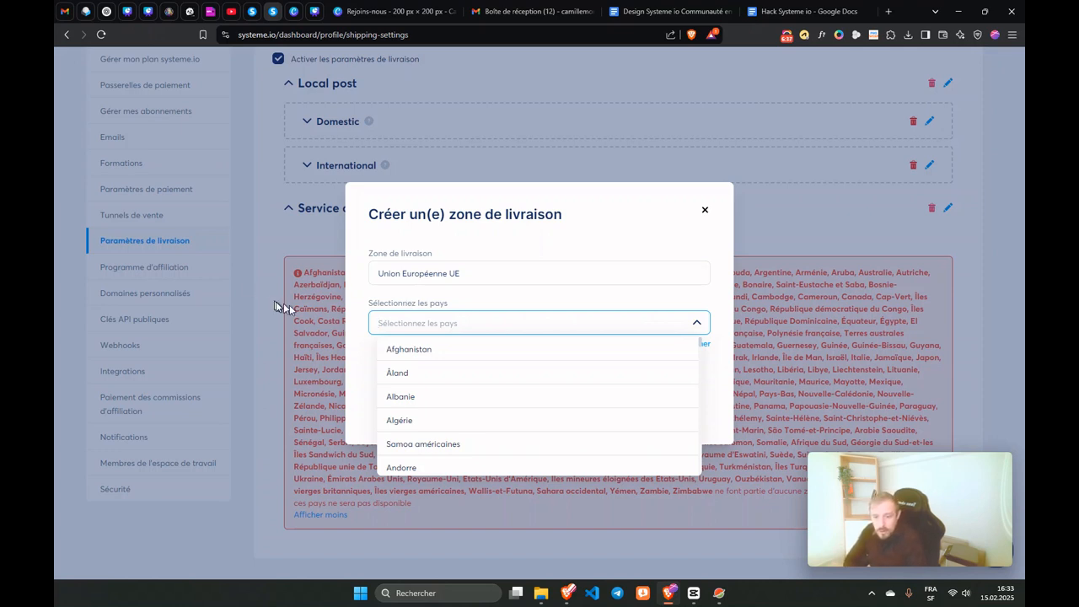
click(357, 342)
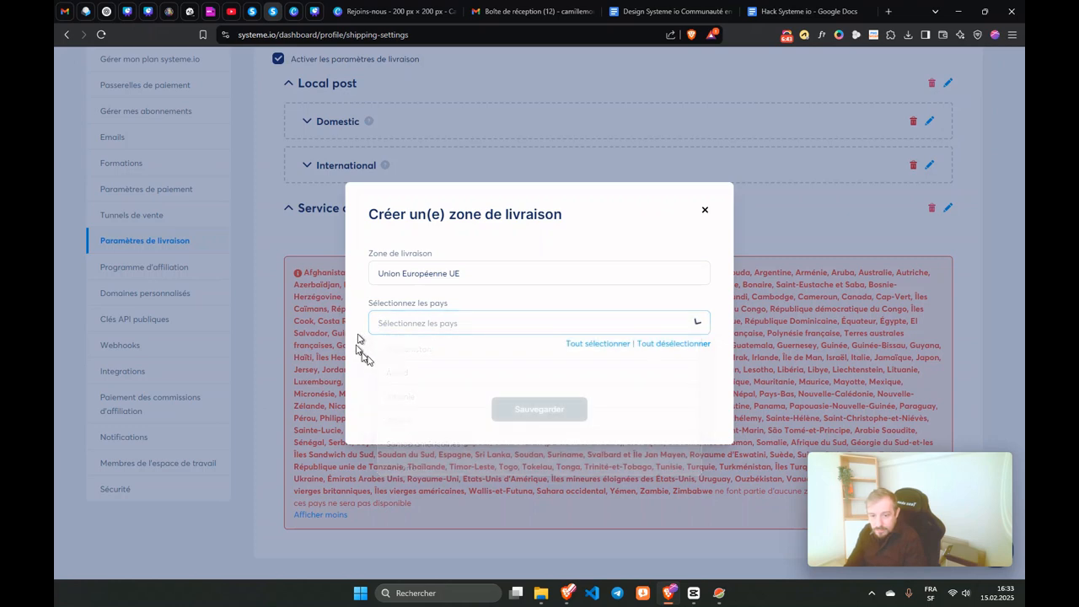
click(600, 344)
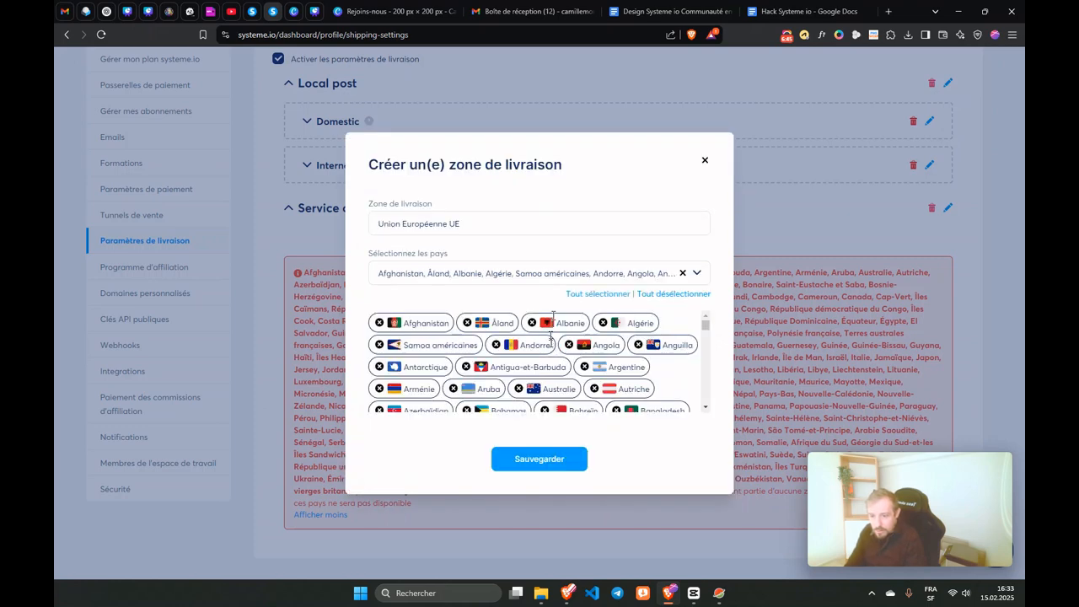
click(656, 294)
click(474, 329)
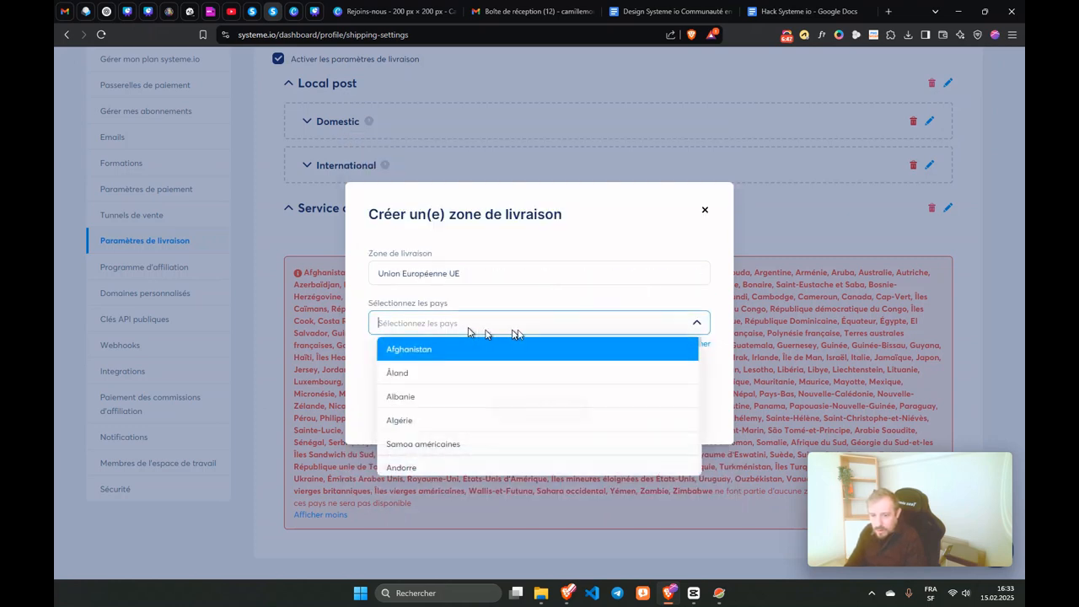
scroll(417, 371, down, 3)
scroll(414, 381, up, 5)
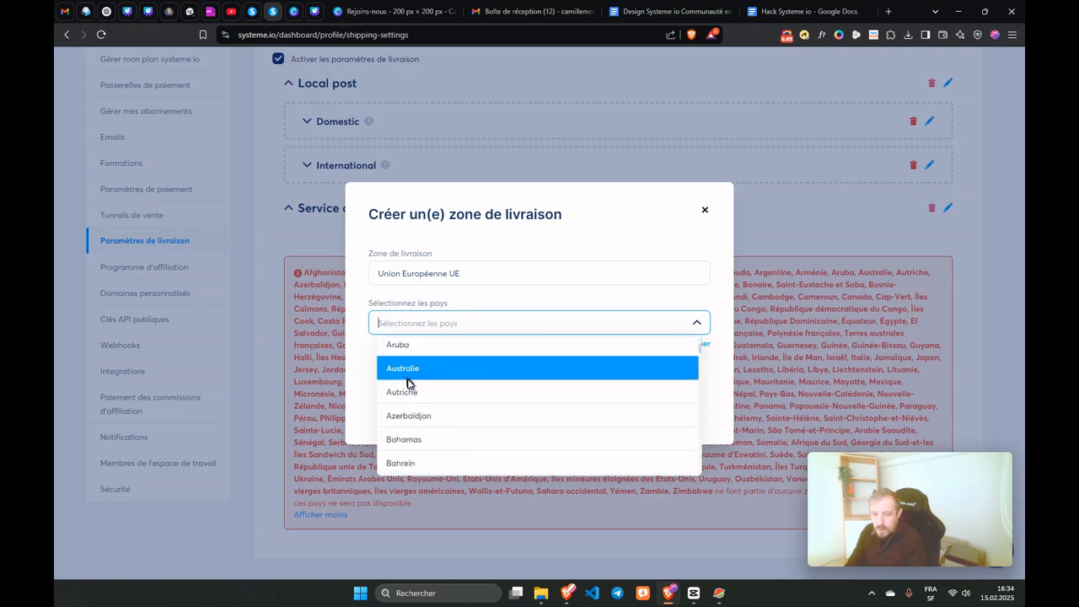
click(363, 361)
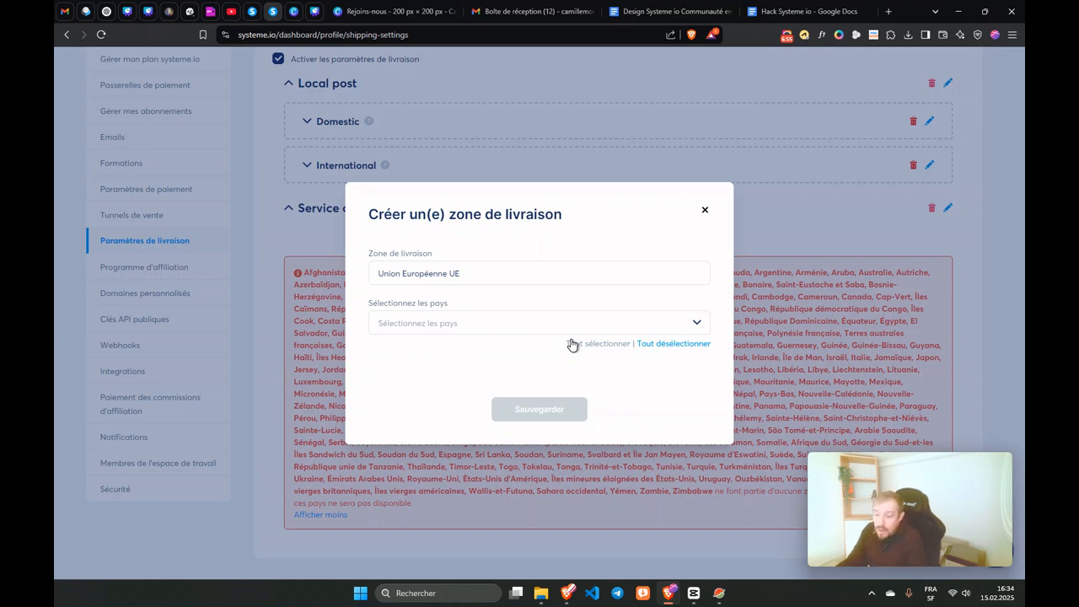
click(398, 325)
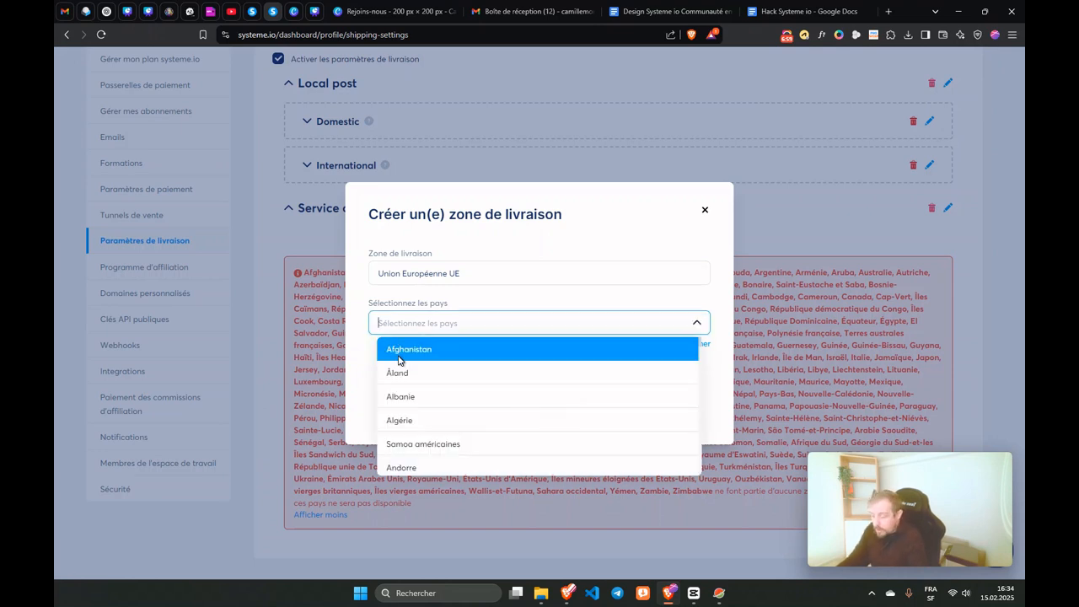
click(371, 358)
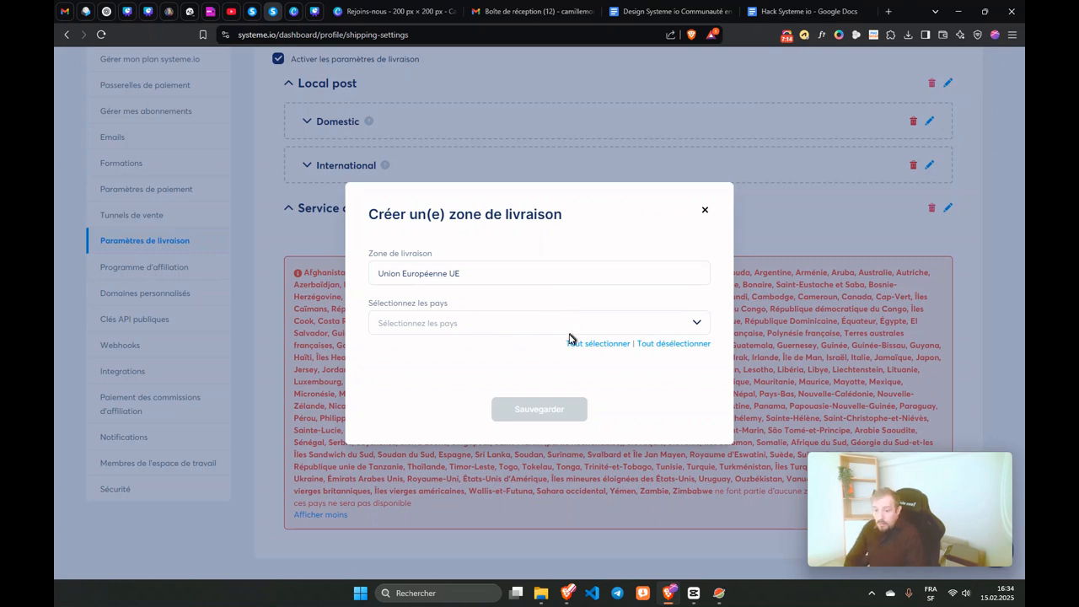
click(704, 211)
Step: Examine the countries covered by the International and Domestic zones of Local post
scroll(506, 351, down, 1)
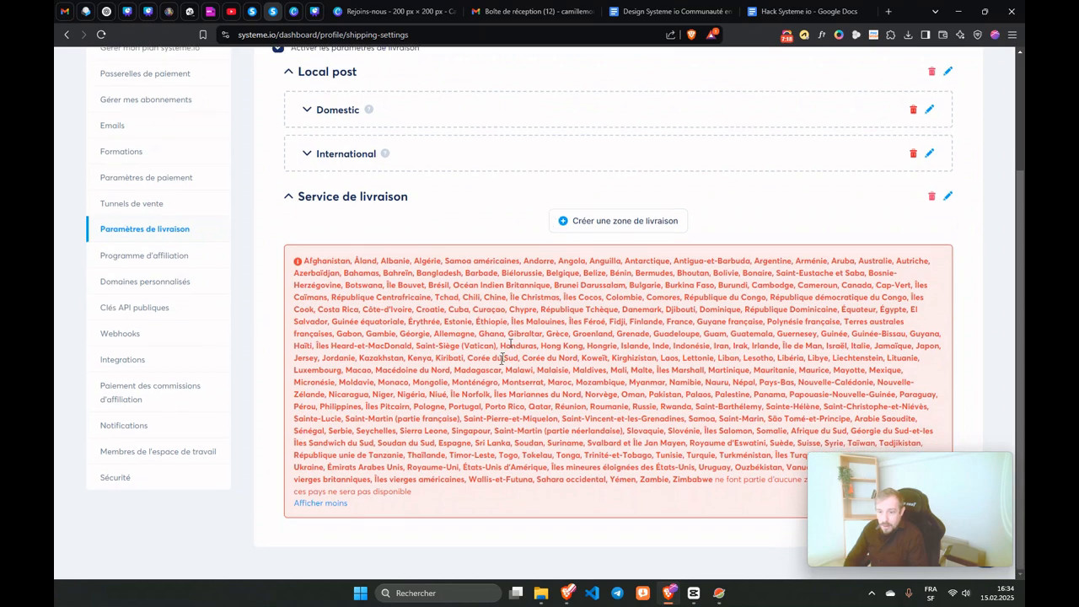
scroll(502, 358, up, 2)
click(305, 307)
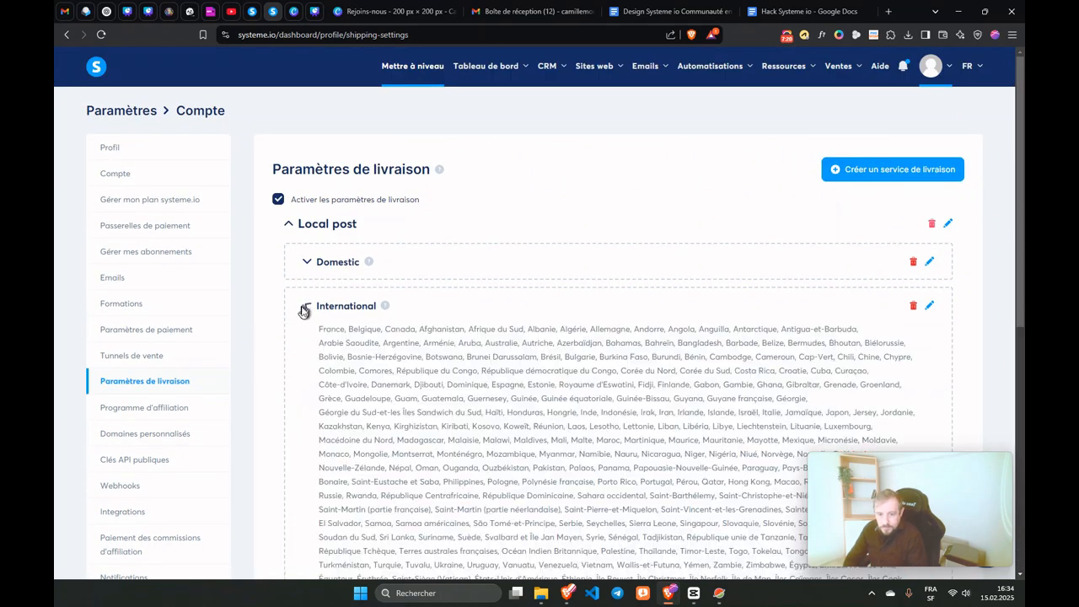
scroll(393, 313, down, 4)
scroll(582, 337, up, 2)
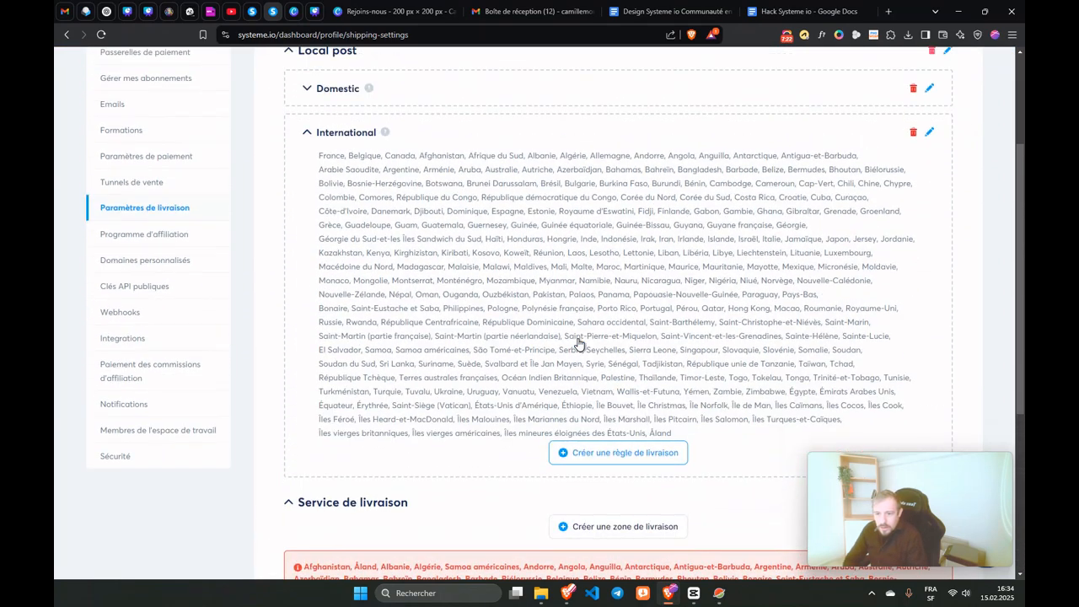
scroll(579, 344, up, 2)
click(327, 263)
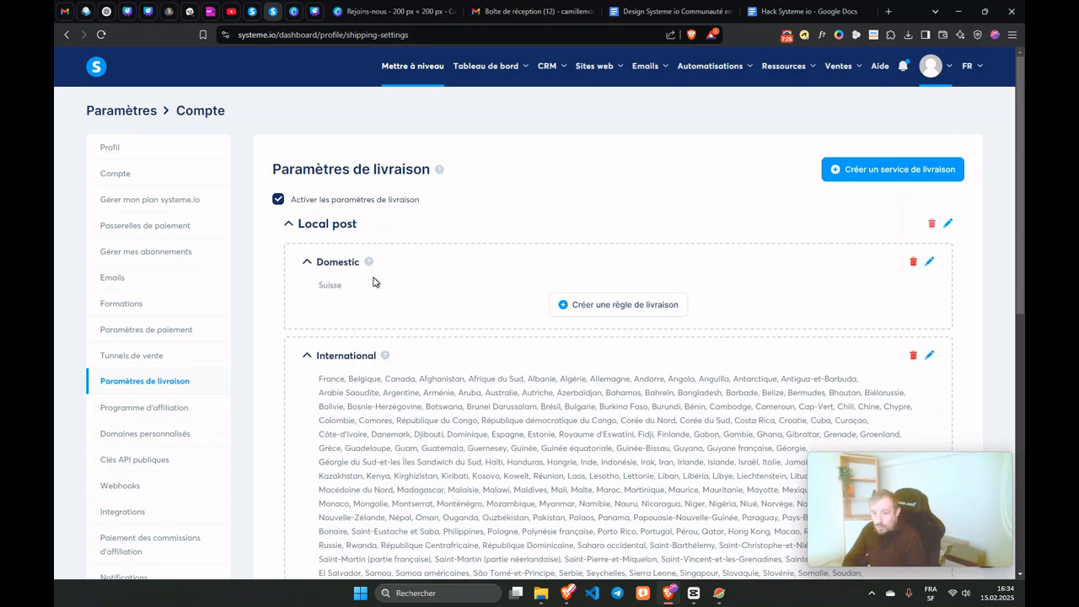
Step: Review the Domestic zone's name and country selection in its edit form and close it without saving
click(929, 261)
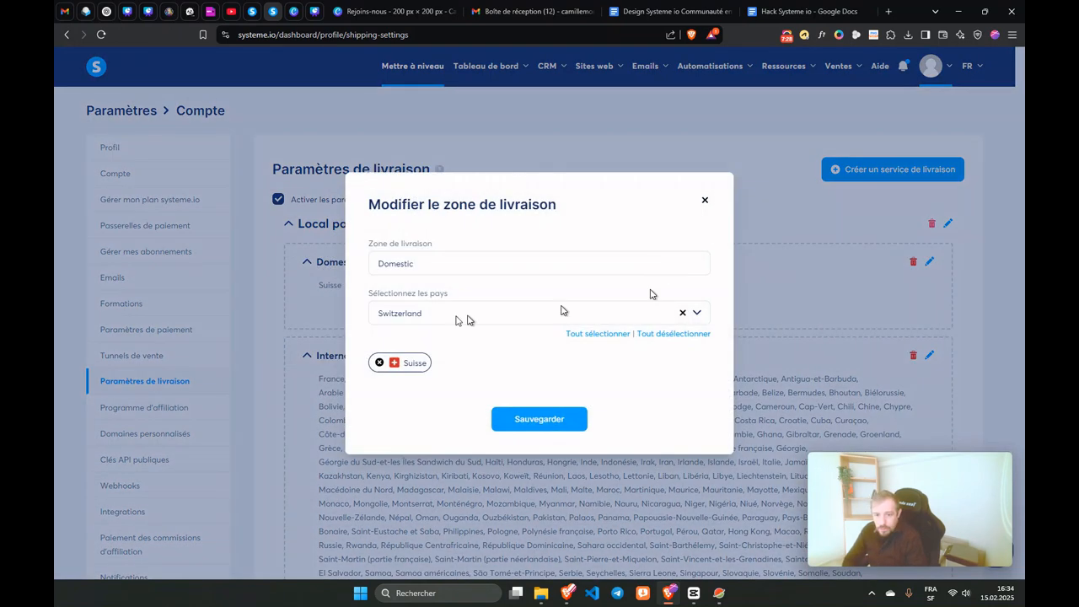
click(403, 261)
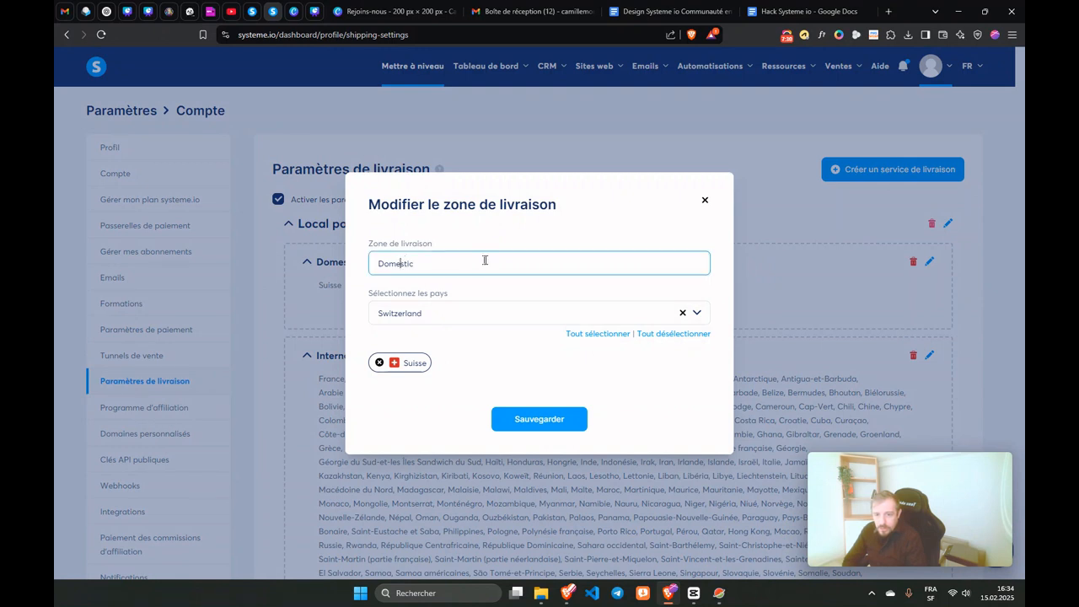
drag(485, 261, 376, 266)
click(443, 315)
click(465, 380)
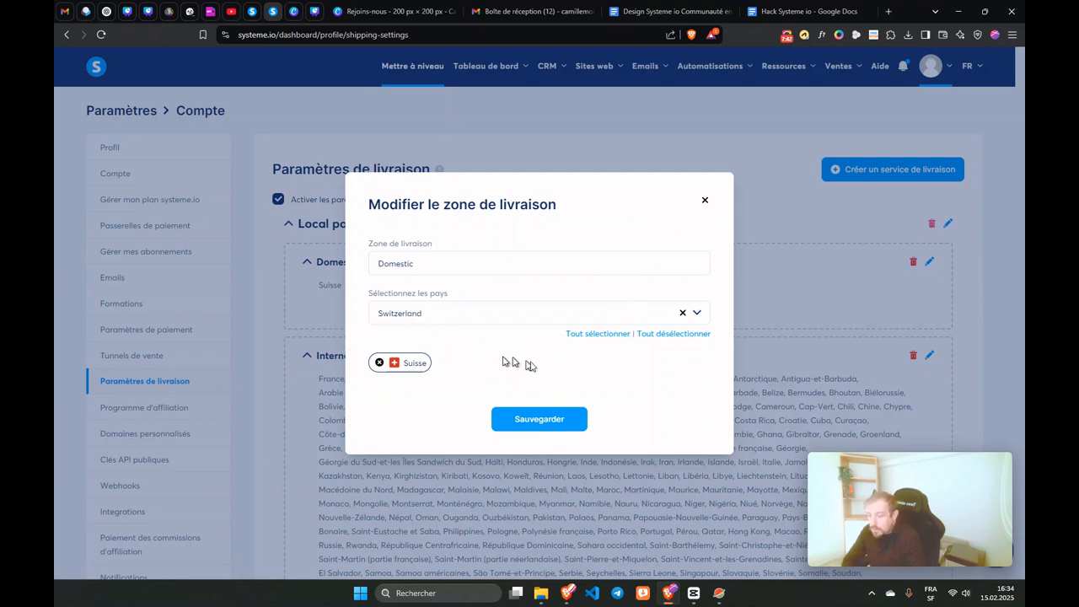
click(705, 201)
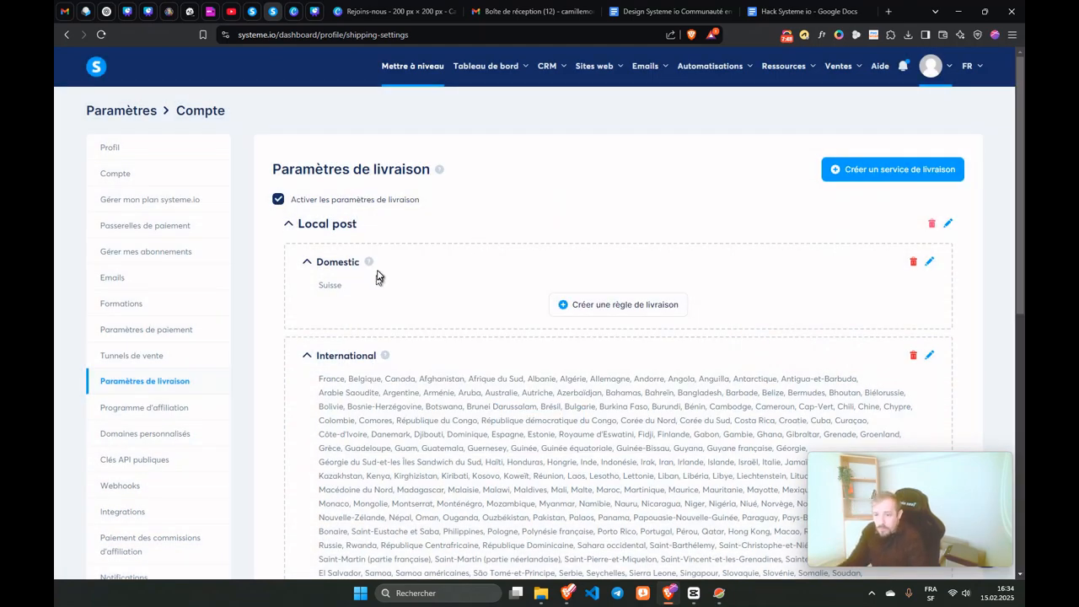
Step: Finish looking over the delivery zones and switch to the tunnel explanation page on e-shop-marketplace.ch
scroll(378, 280, down, 5)
scroll(367, 268, up, 8)
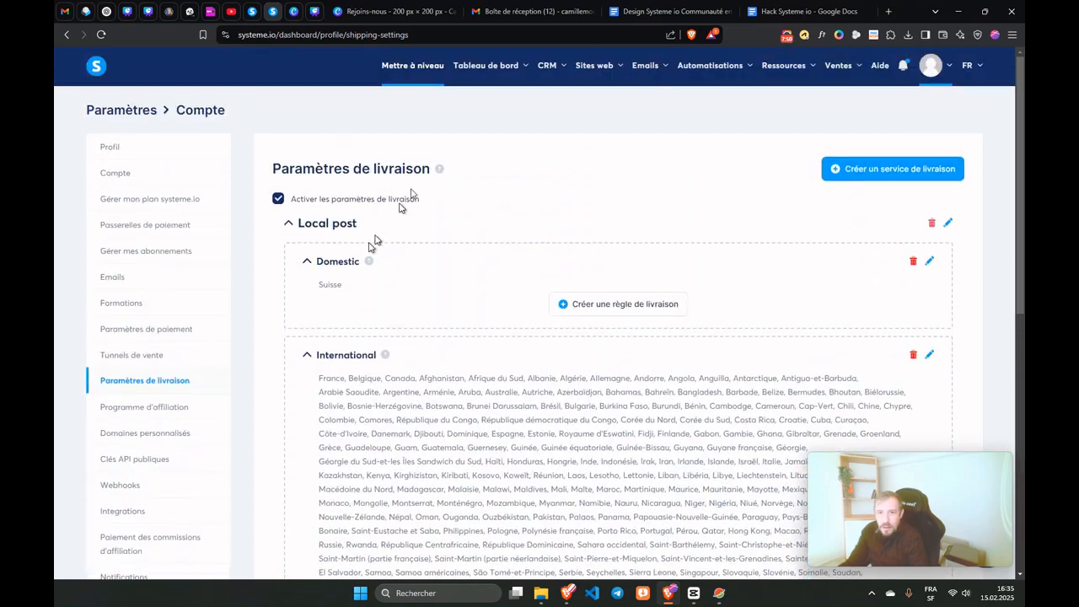
click(254, 12)
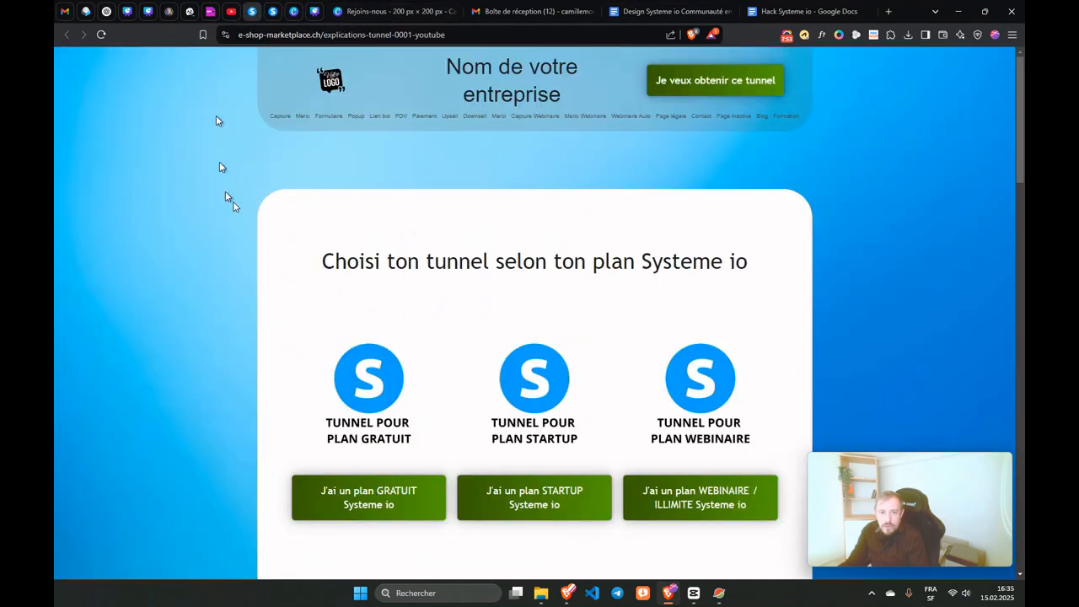
Step: Switch back to the systeme.io account and open the list of physical products
click(273, 12)
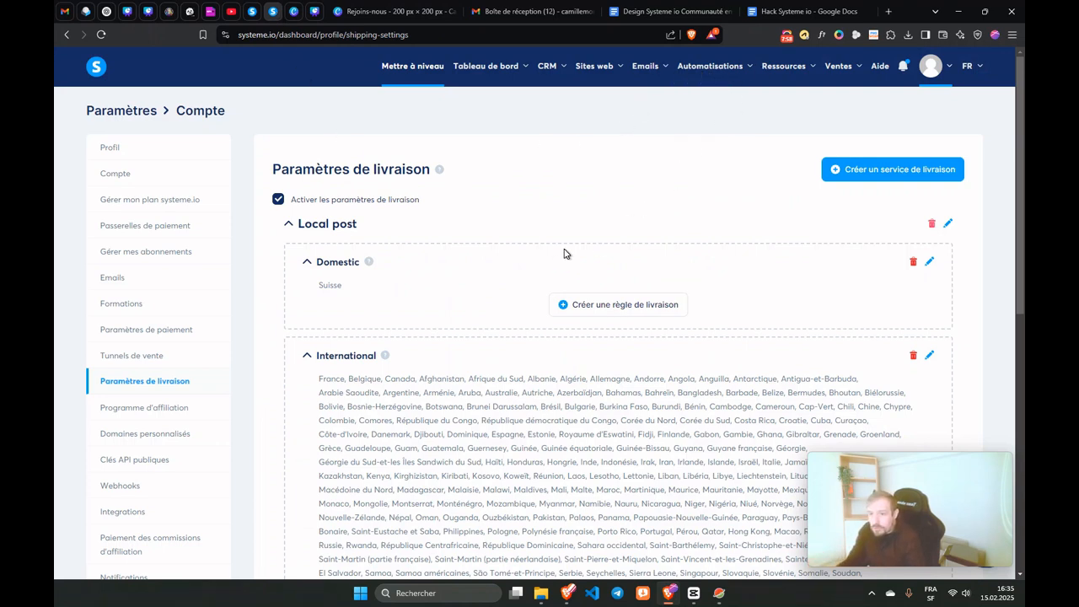
mouse_move(777, 73)
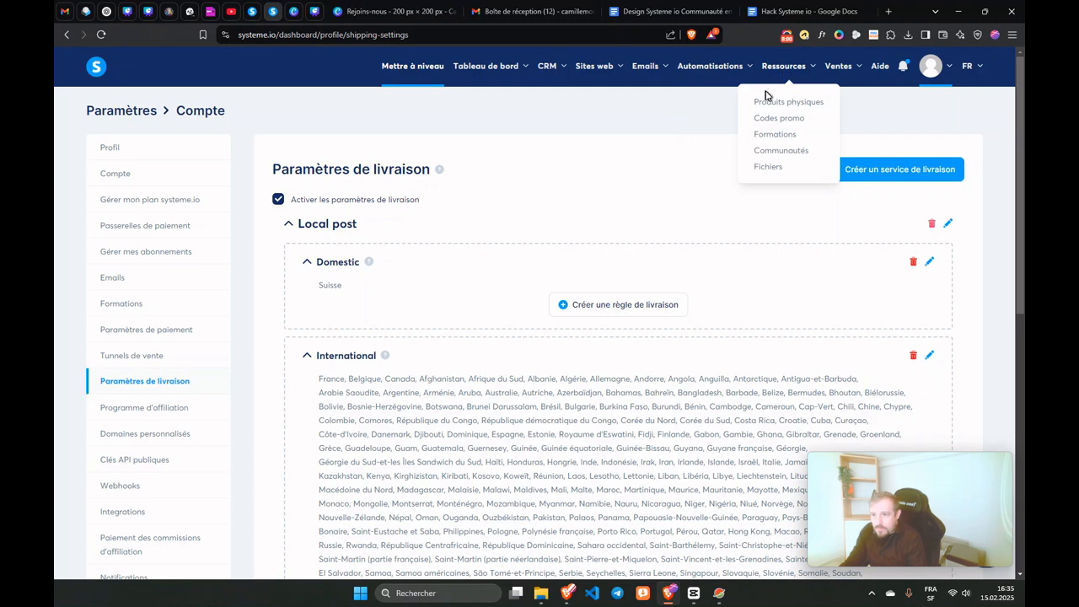
click(763, 105)
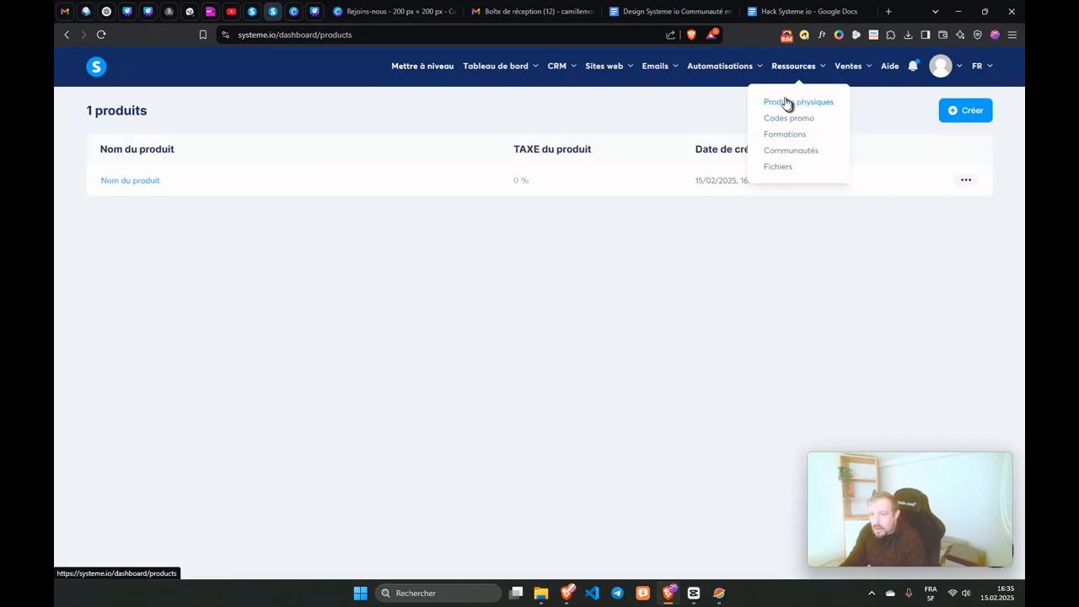
Step: Open the sales tunnel "Mon 1er tunnel" to view its physical product payment step
mouse_move(600, 71)
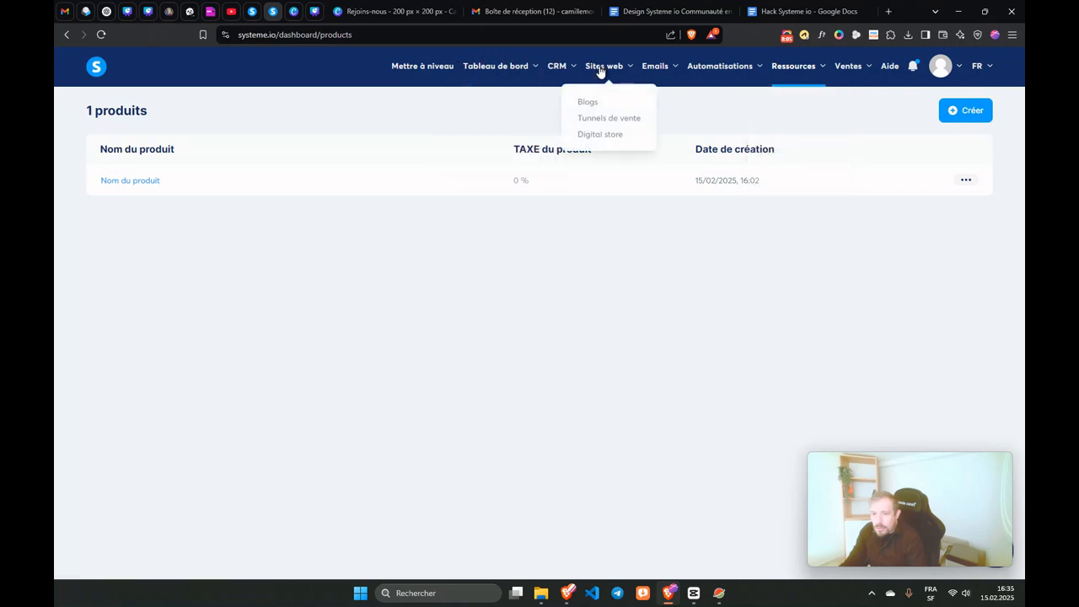
click(584, 120)
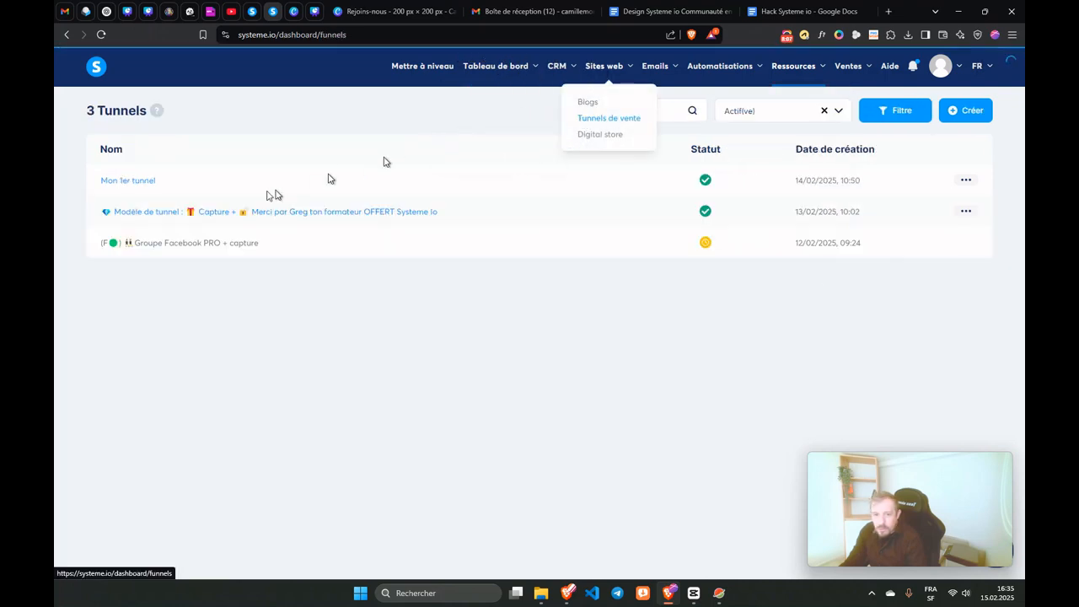
click(131, 179)
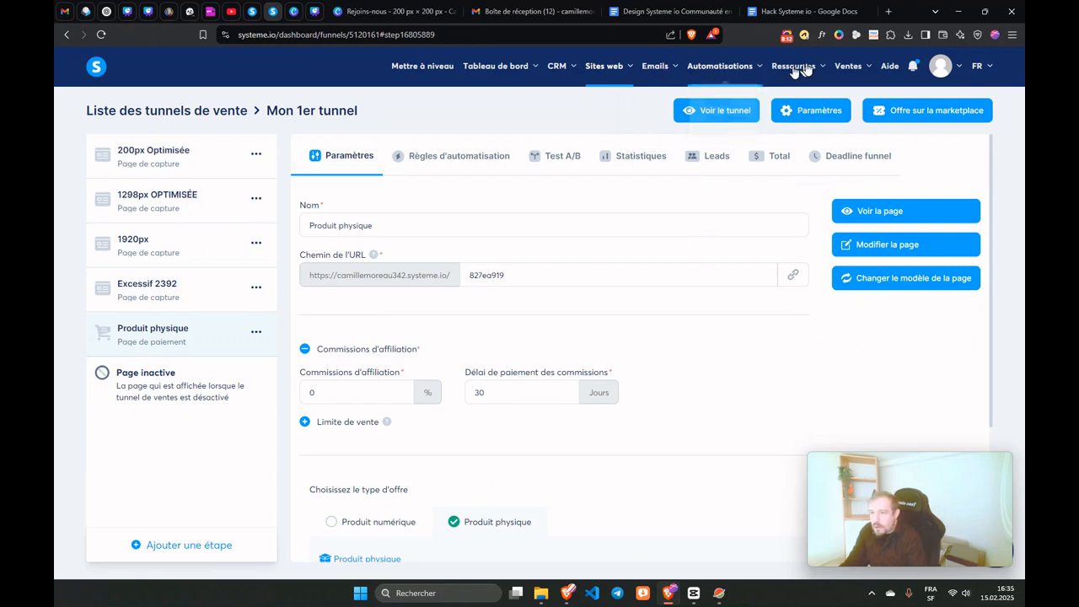
Step: Go back to the physical products, look over the blank product creation form and leave it without saving
mouse_move(807, 69)
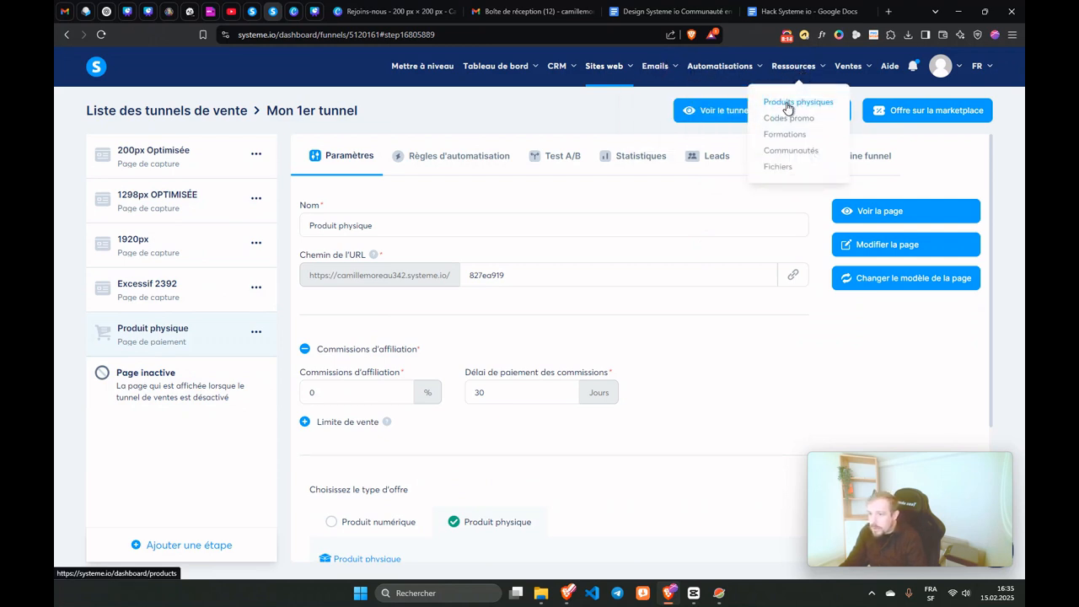
click(786, 107)
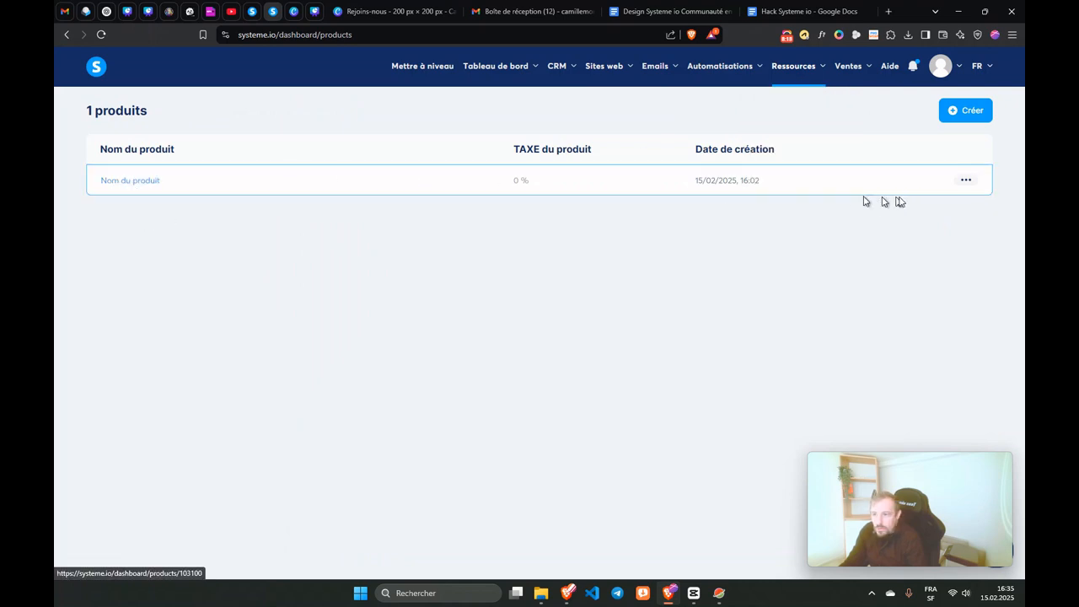
click(967, 122)
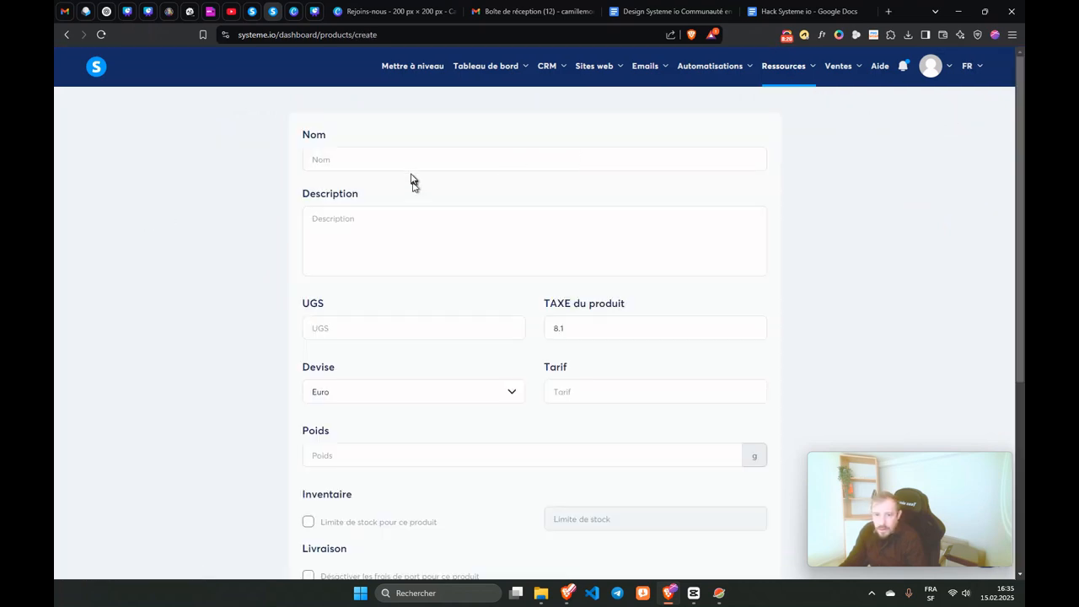
scroll(411, 183, down, 4)
scroll(409, 190, up, 4)
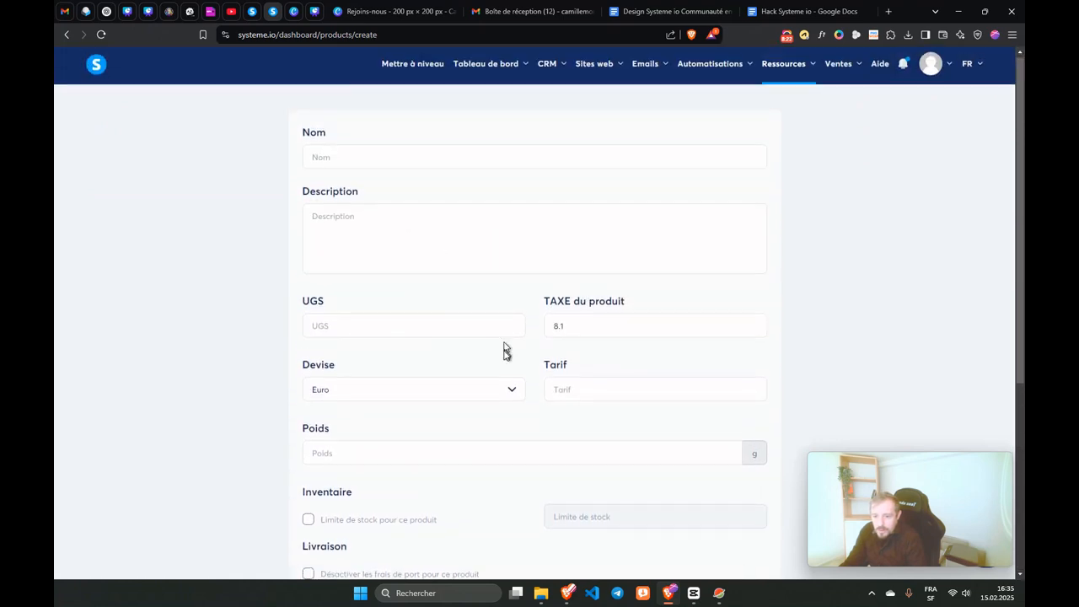
scroll(506, 352, down, 4)
click(644, 546)
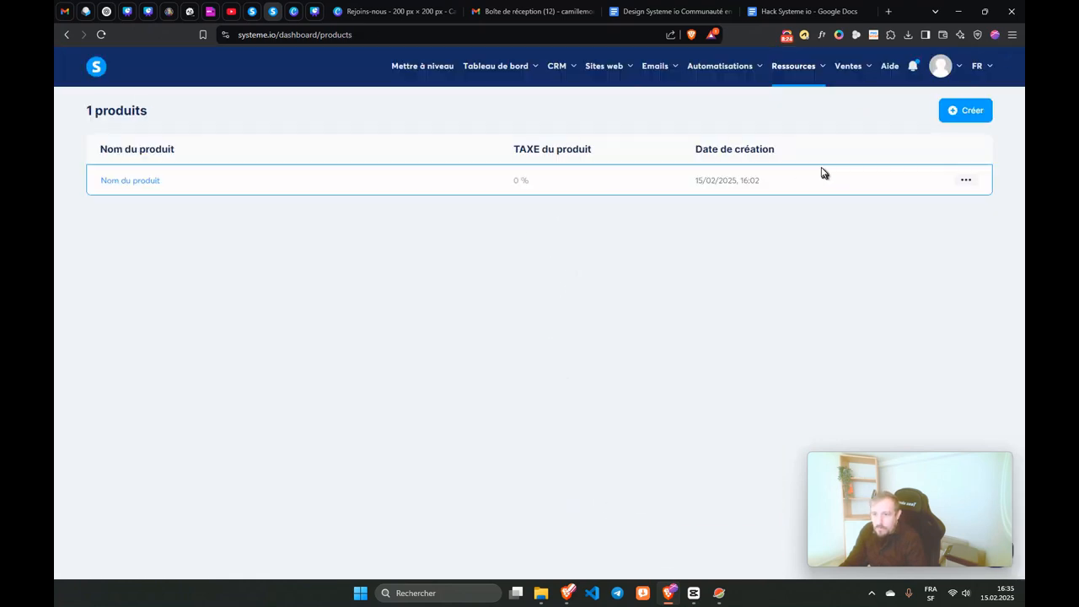
Step: Open the existing product for editing and review its name, description and UGS fields
click(966, 180)
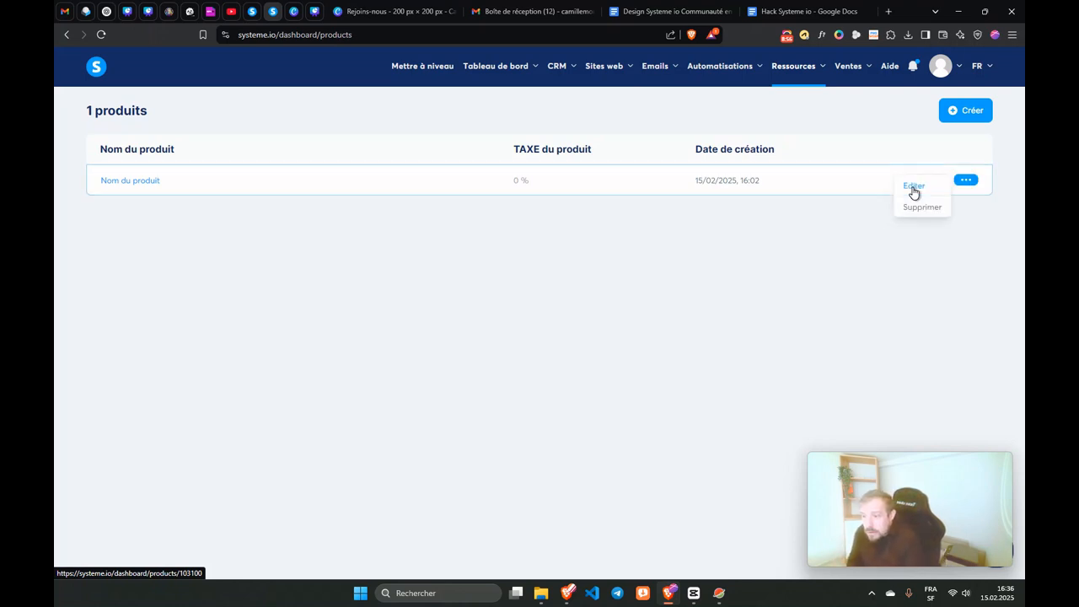
click(910, 187)
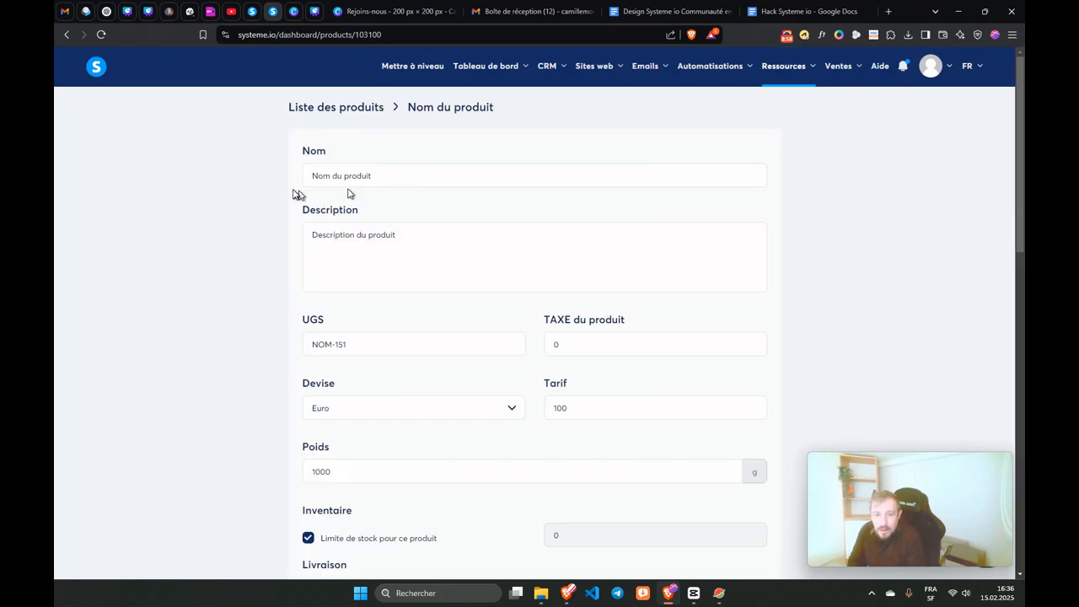
click(312, 175)
click(330, 250)
scroll(329, 249, down, 2)
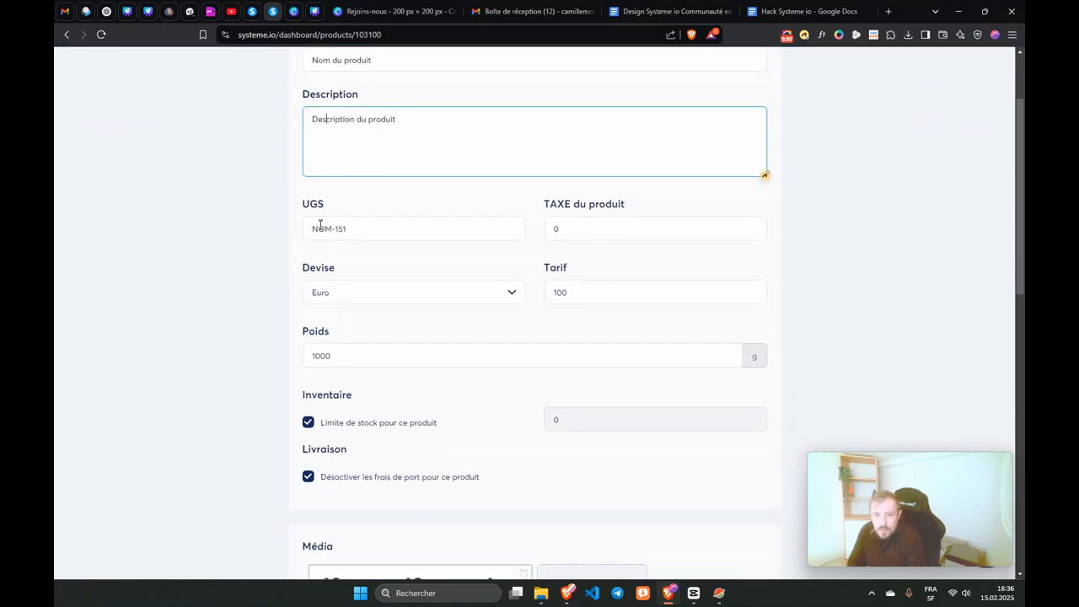
drag(312, 229, 393, 228)
drag(309, 207, 288, 212)
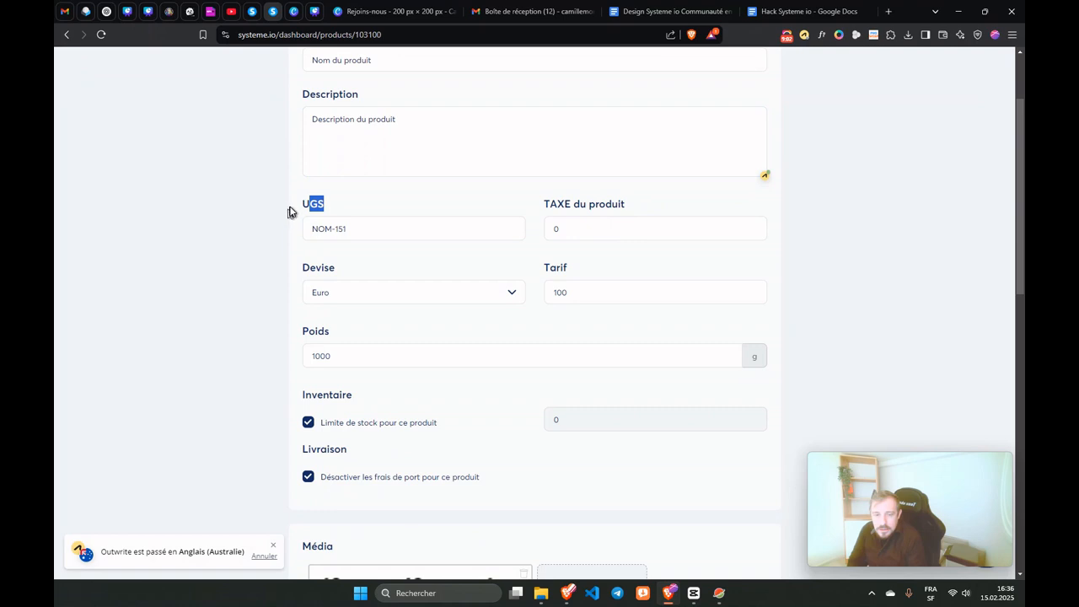
click(347, 229)
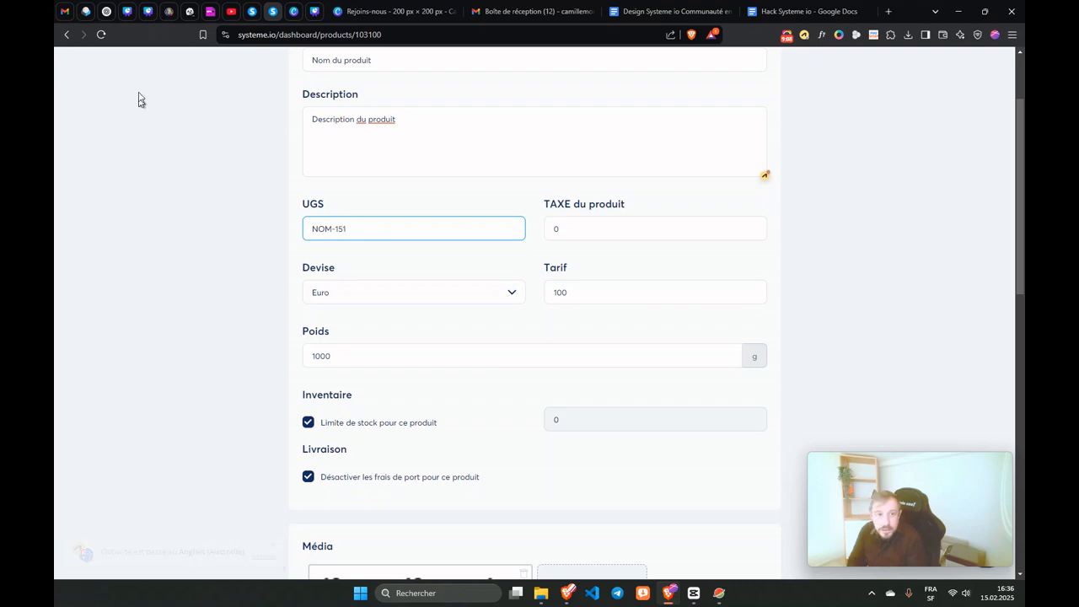
Step: Switch to ChatGPT and read the explanation of what UGS means for a physical product
click(105, 11)
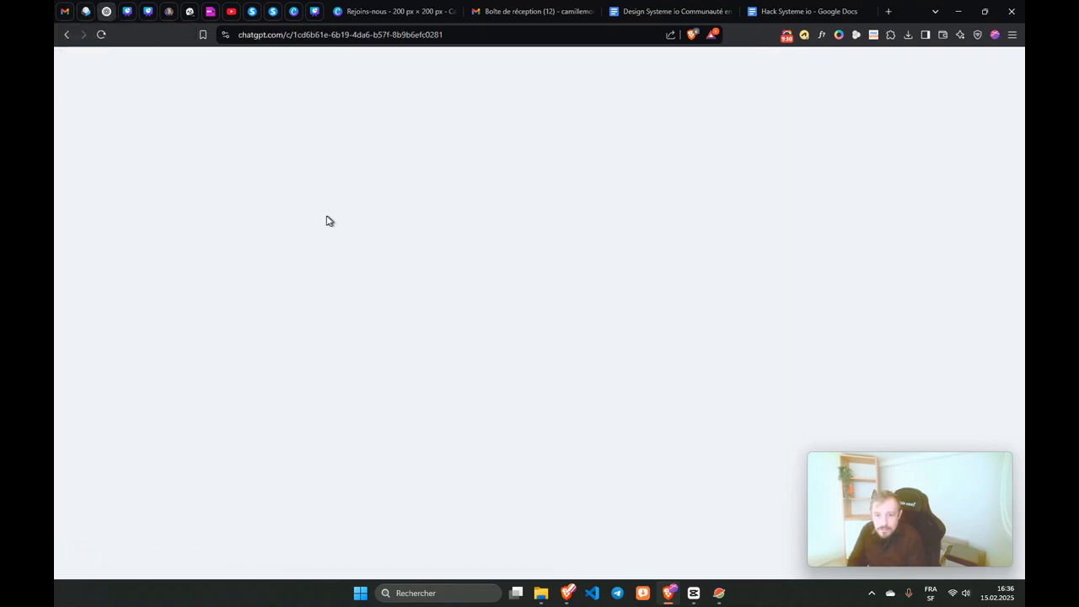
scroll(519, 278, up, 5)
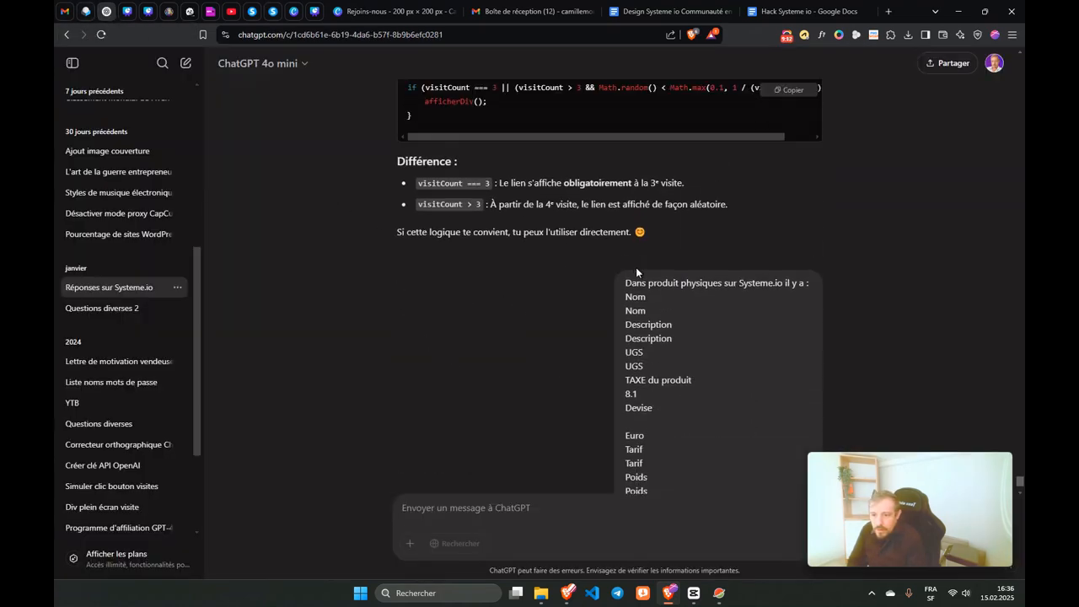
scroll(592, 244, down, 4)
scroll(591, 243, down, 3)
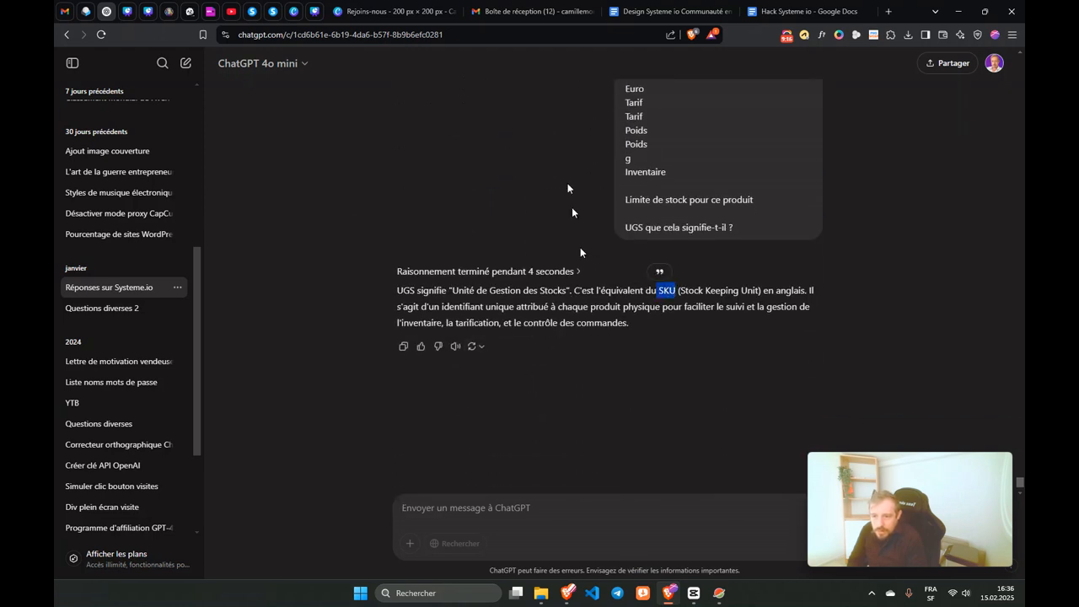
click(678, 290)
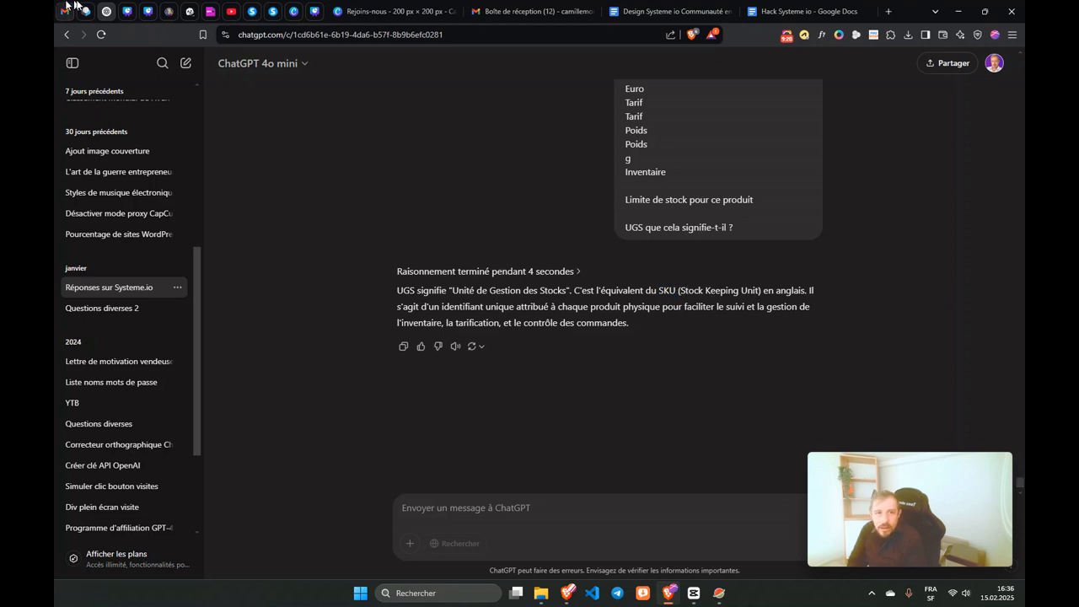
Step: Compare the UGS field in the product form with its definition in ChatGPT and return to the form
click(255, 13)
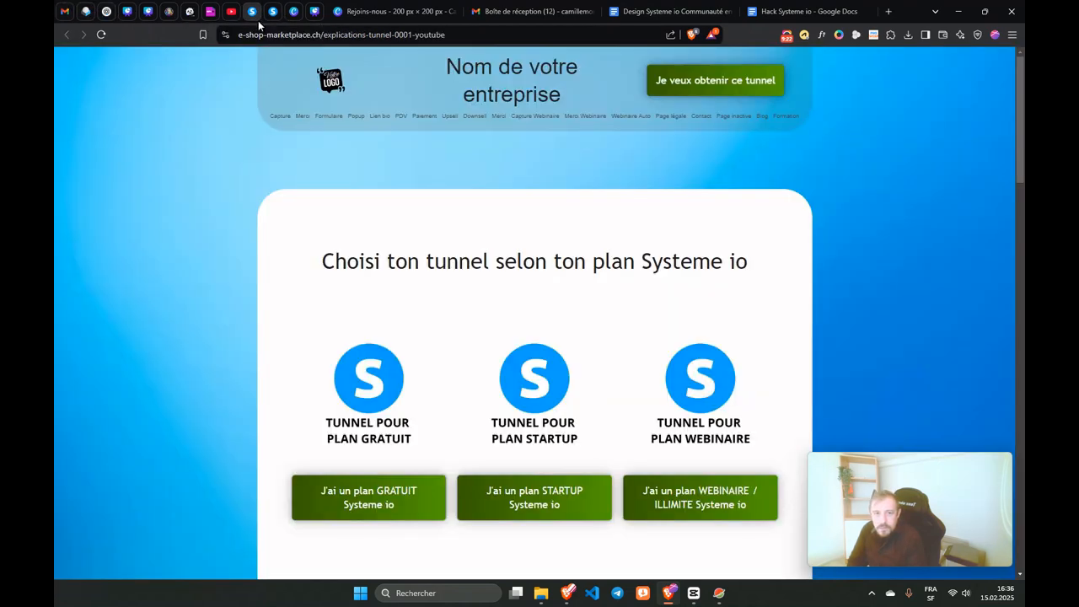
click(270, 16)
double_click(314, 206)
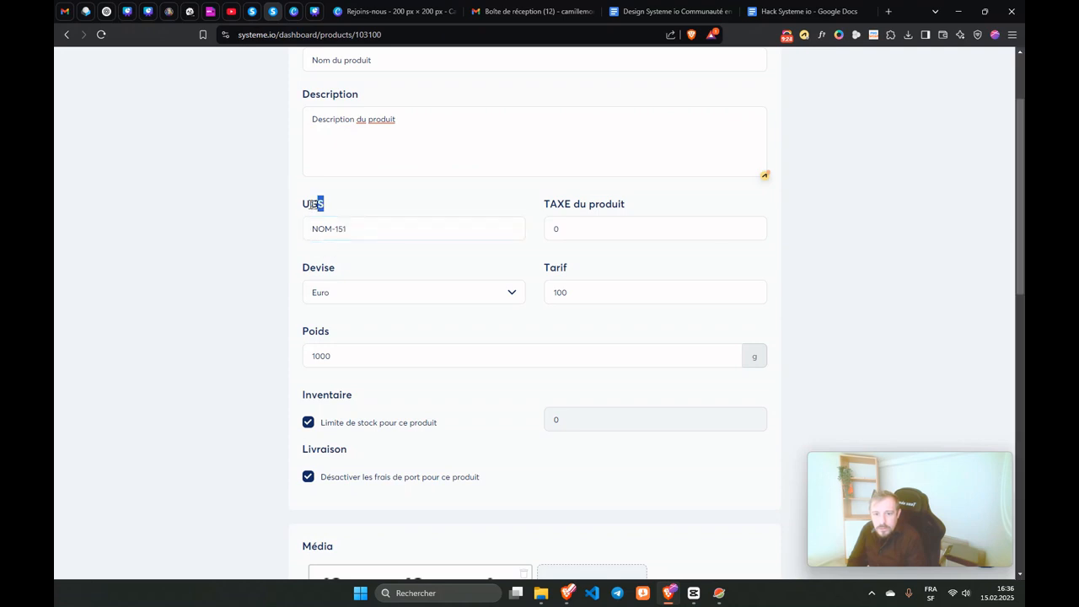
click(108, 12)
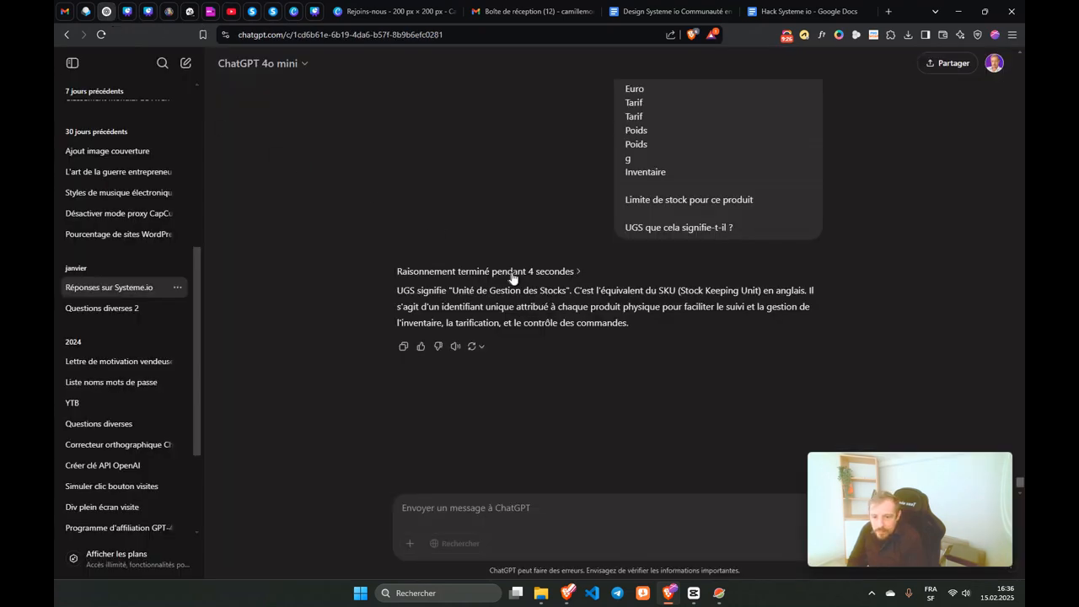
drag(454, 291, 560, 290)
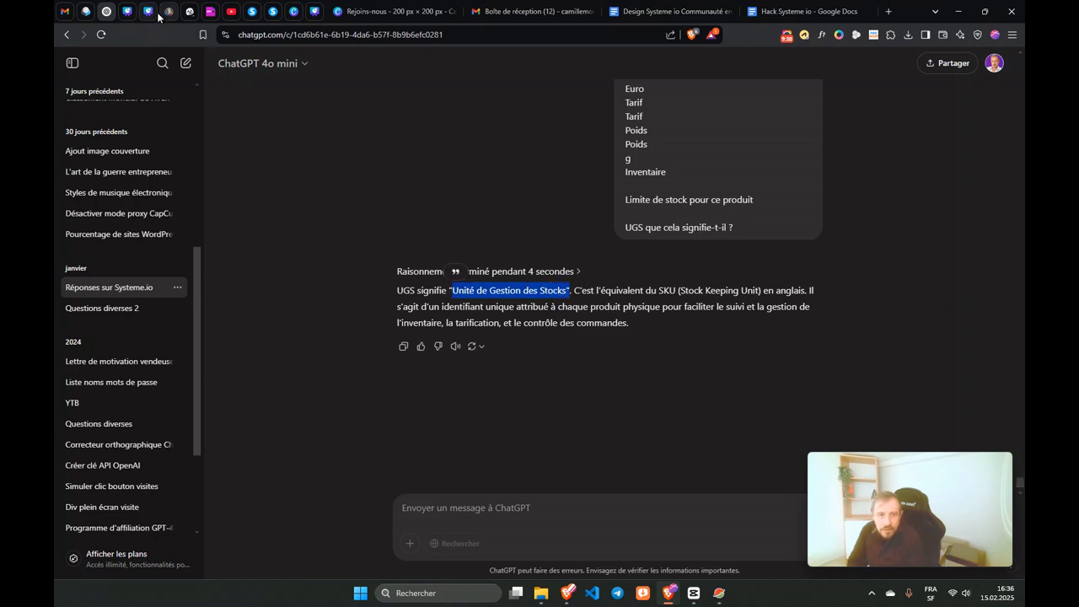
click(582, 293)
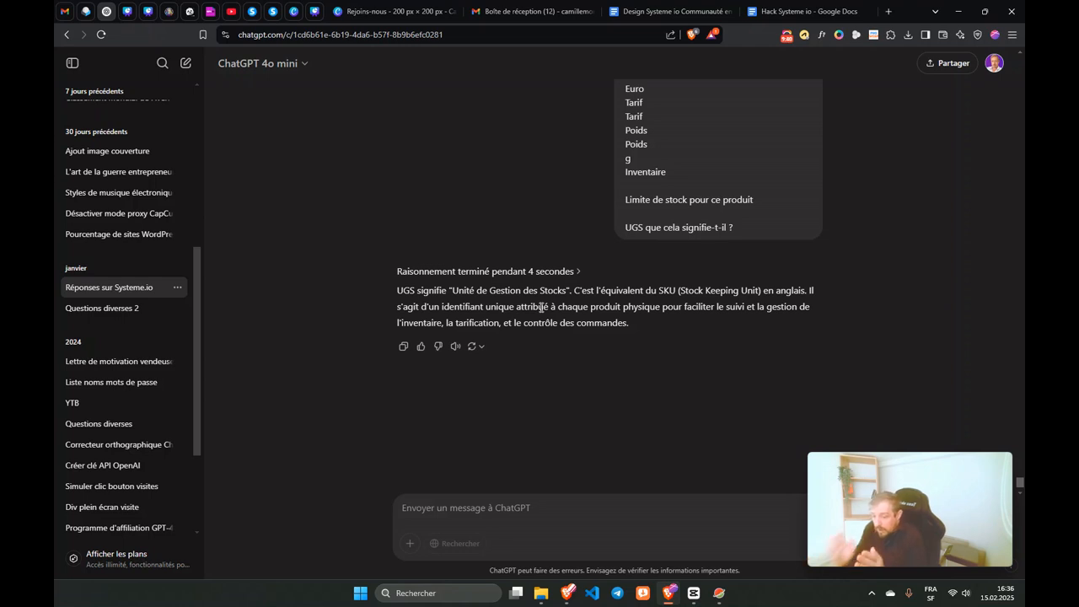
click(252, 12)
click(271, 12)
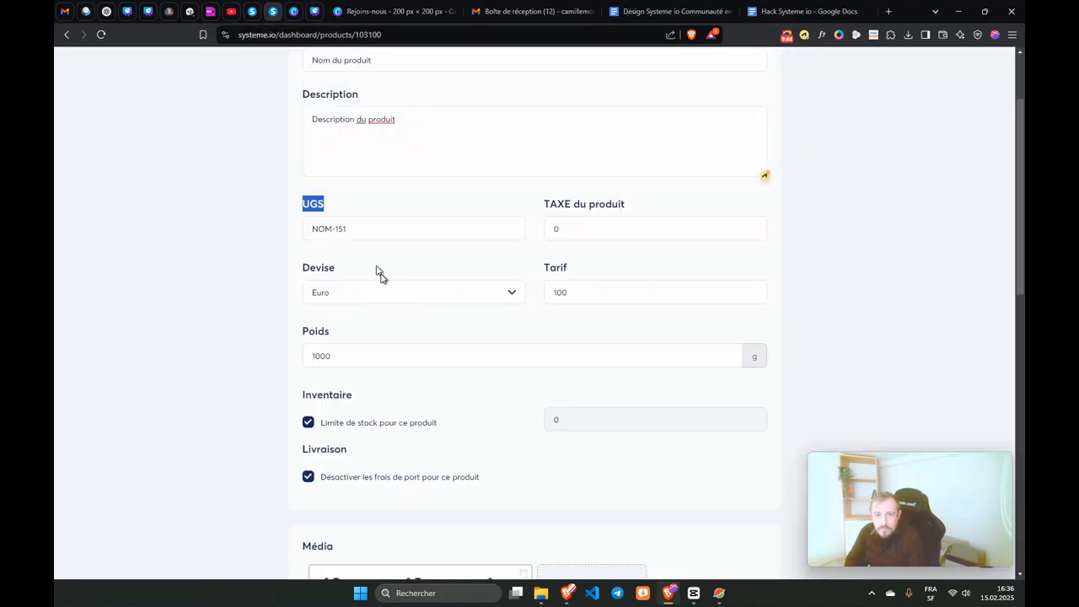
Step: Inspect the product's tax field, then check the connection in the PlanetVPN window and minimise it
double_click(553, 226)
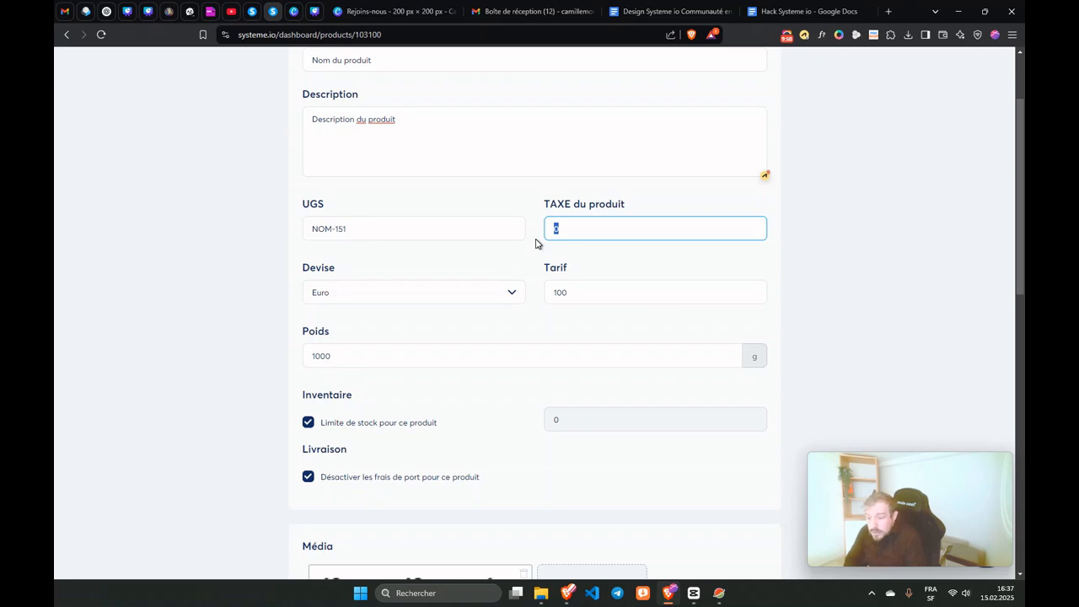
mouse_move(723, 592)
mouse_move(730, 537)
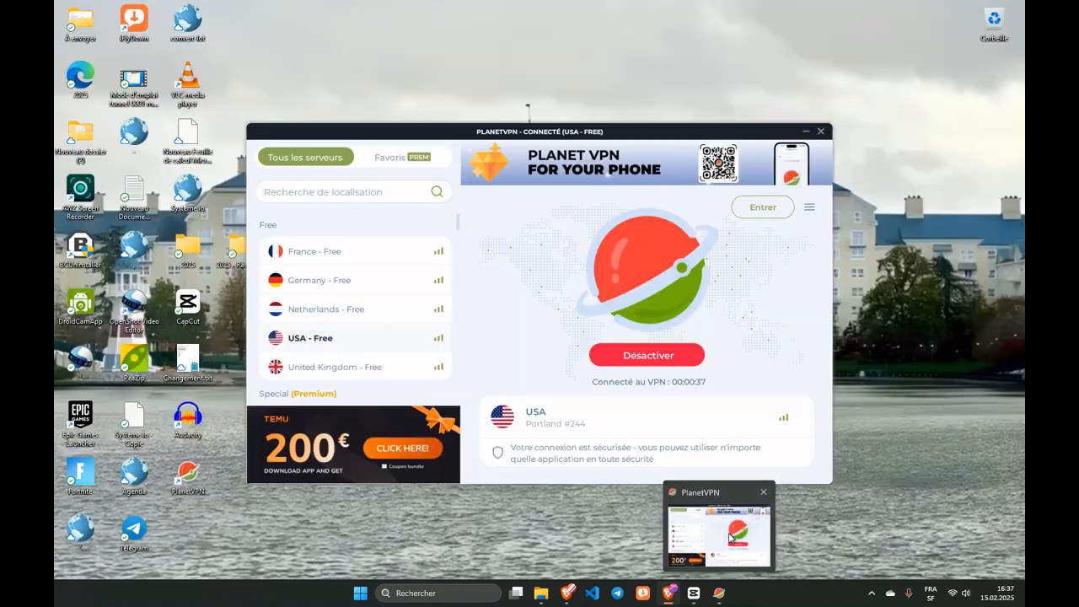
click(685, 503)
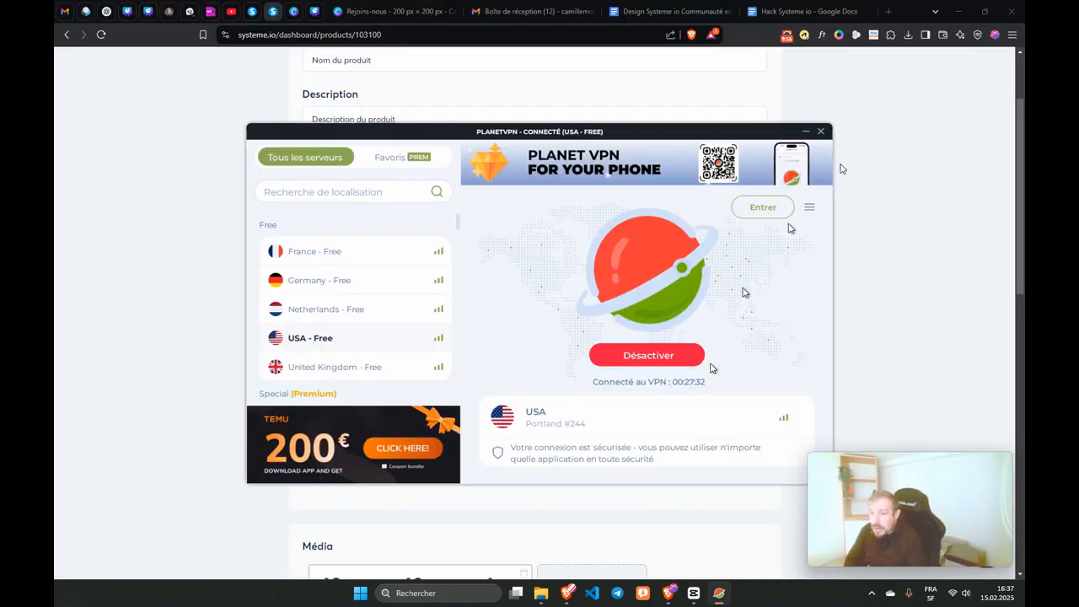
click(805, 130)
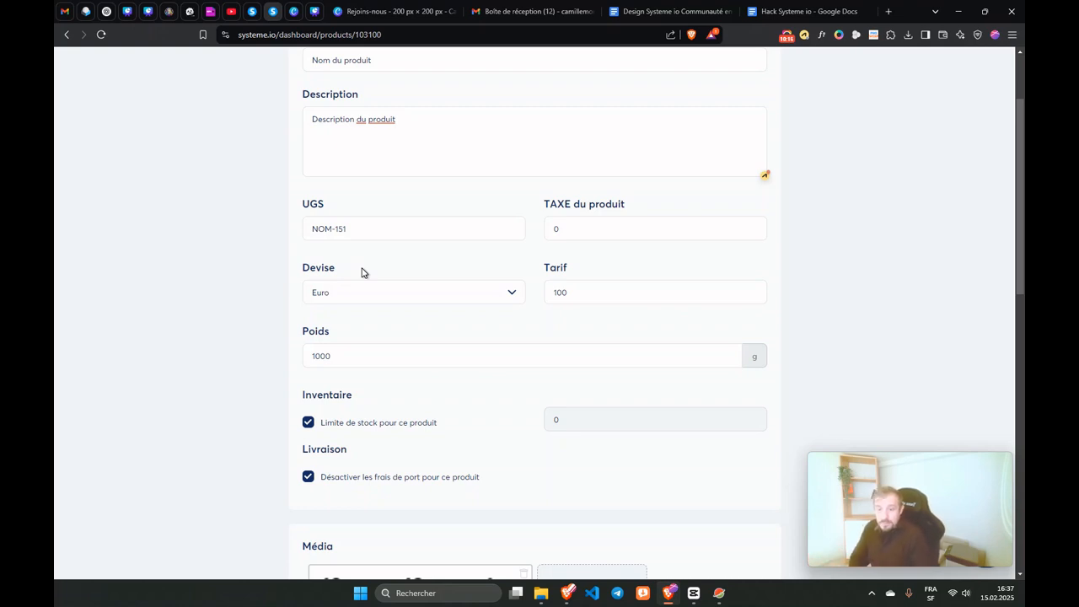
Step: Review the product's tax field and the available currencies in the Devise field, keeping Euro
double_click(559, 231)
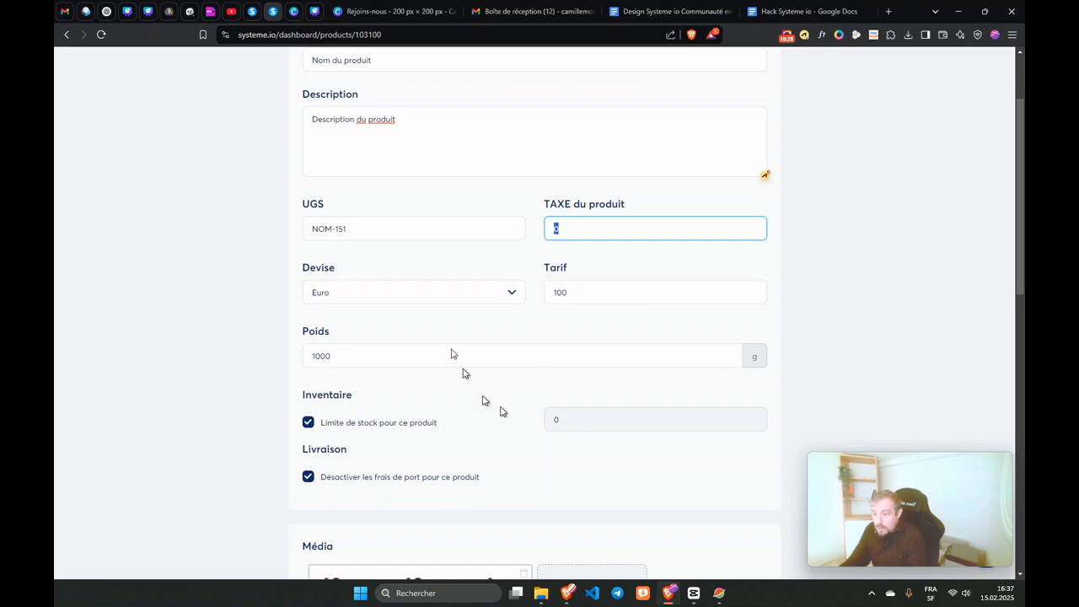
mouse_move(716, 595)
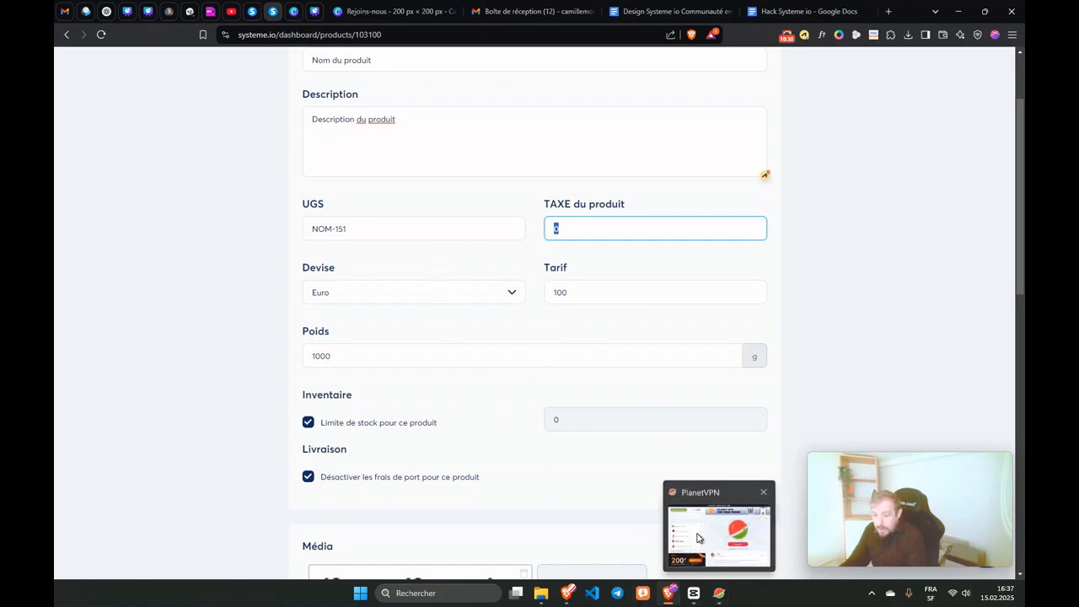
mouse_move(698, 537)
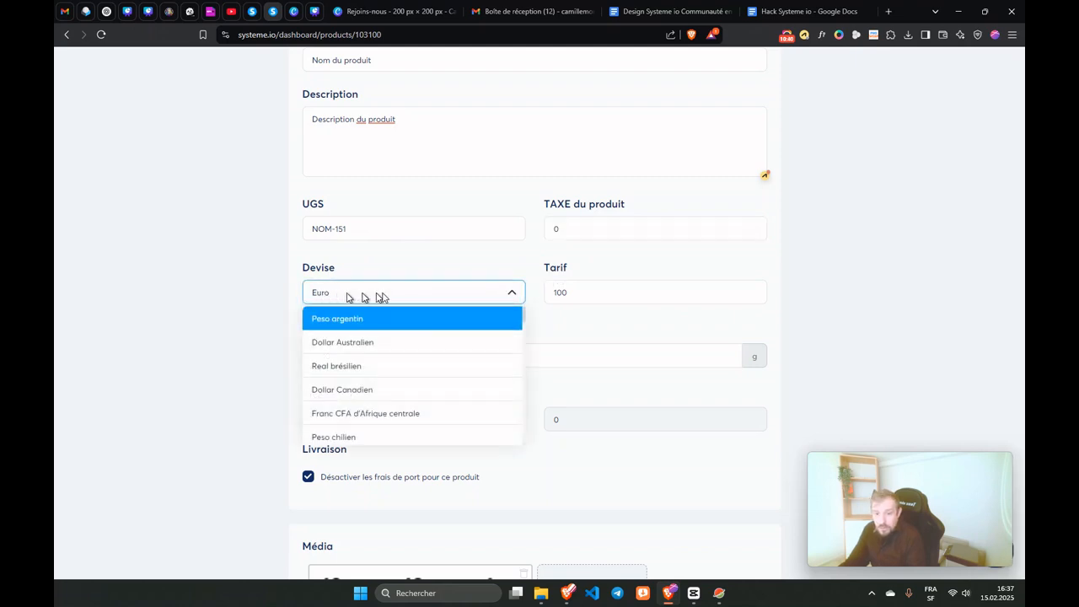
click(614, 255)
click(560, 230)
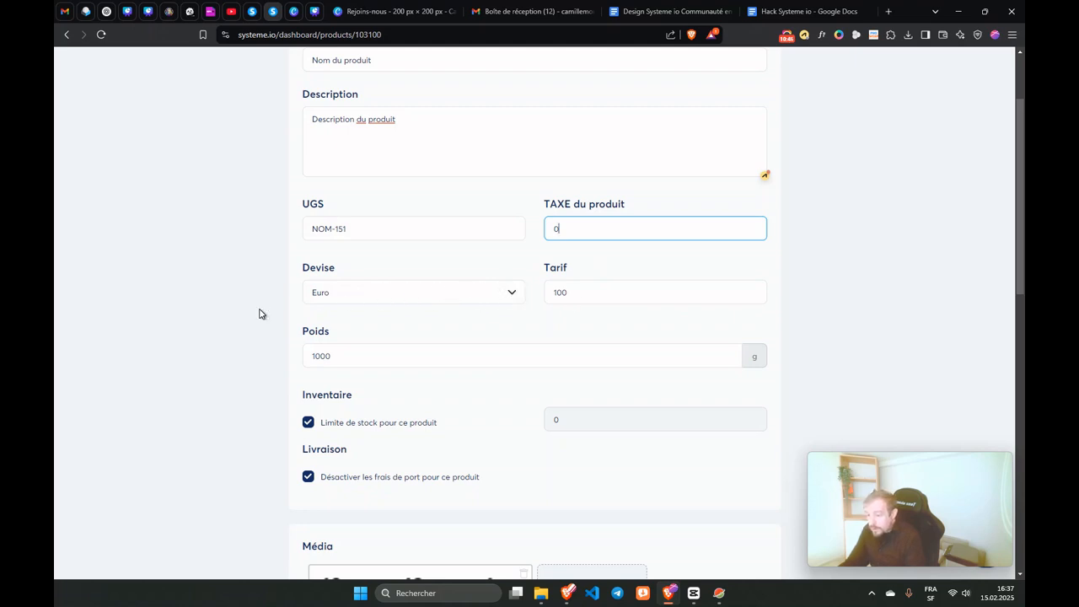
click(344, 294)
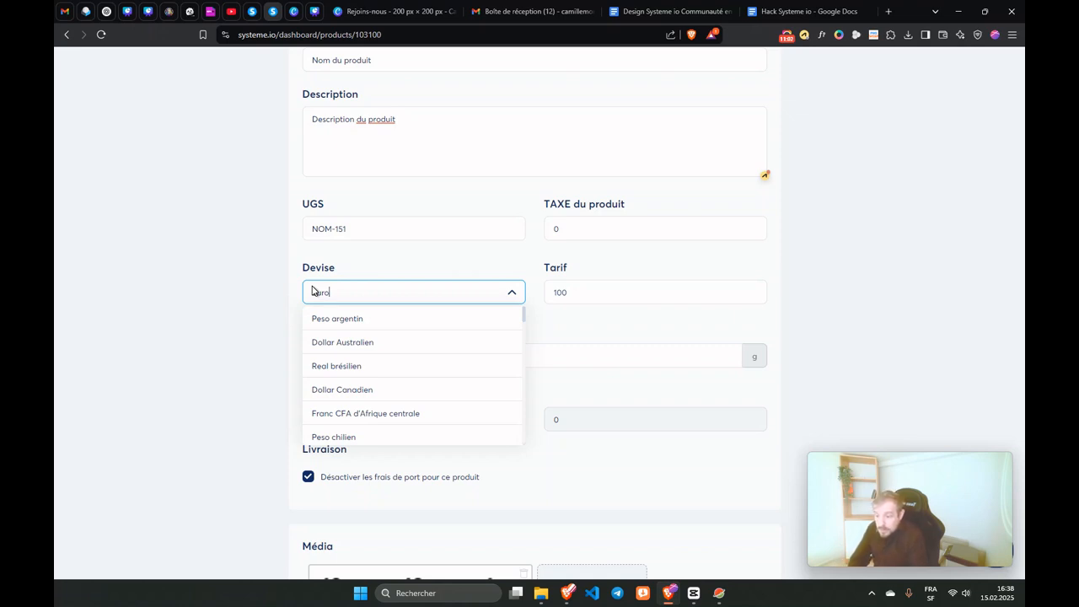
click(265, 305)
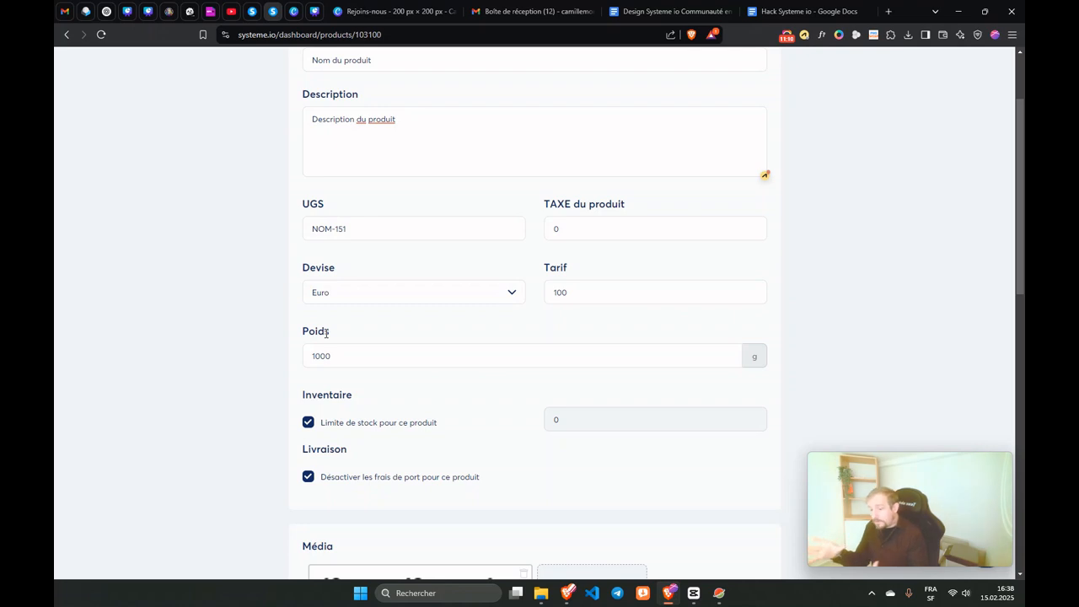
Step: Inspect the product's weight field in grams and glance at the other systeme.io page before returning to the product form
drag(344, 358, 258, 366)
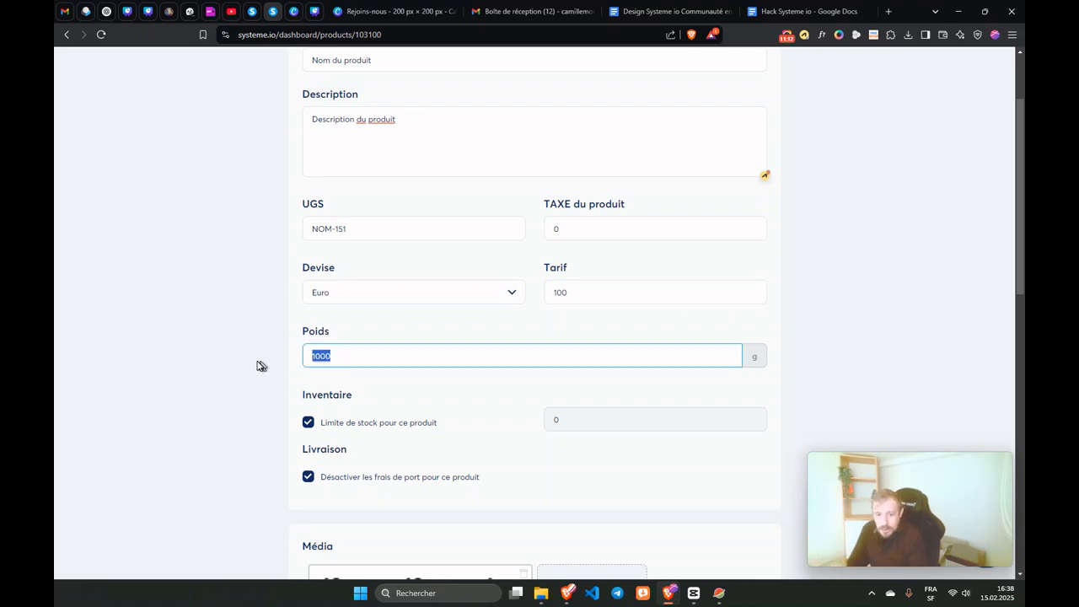
scroll(413, 396, down, 2)
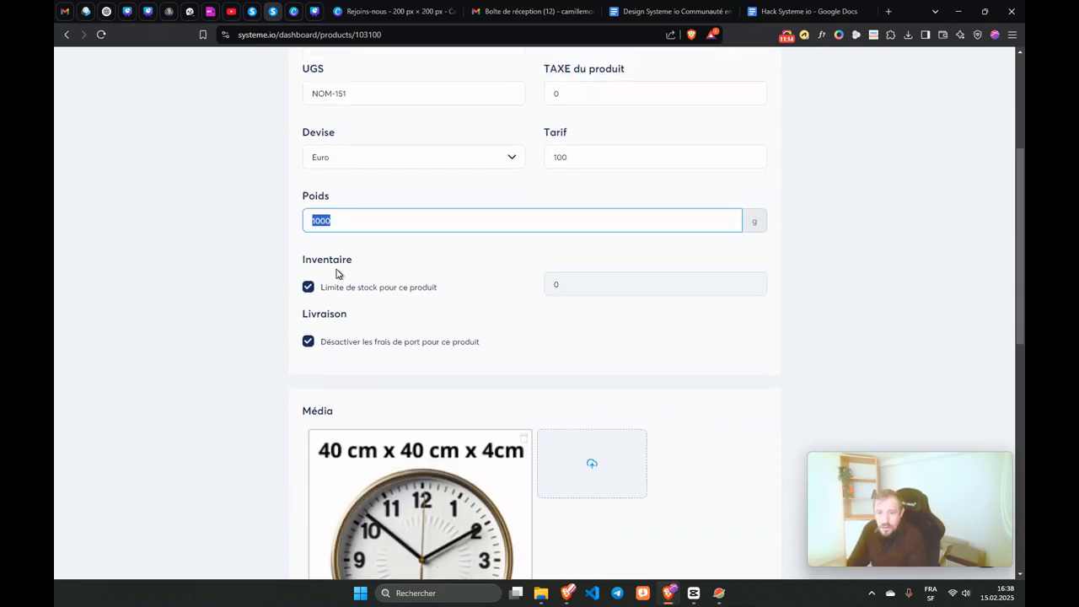
scroll(253, 253, up, 1)
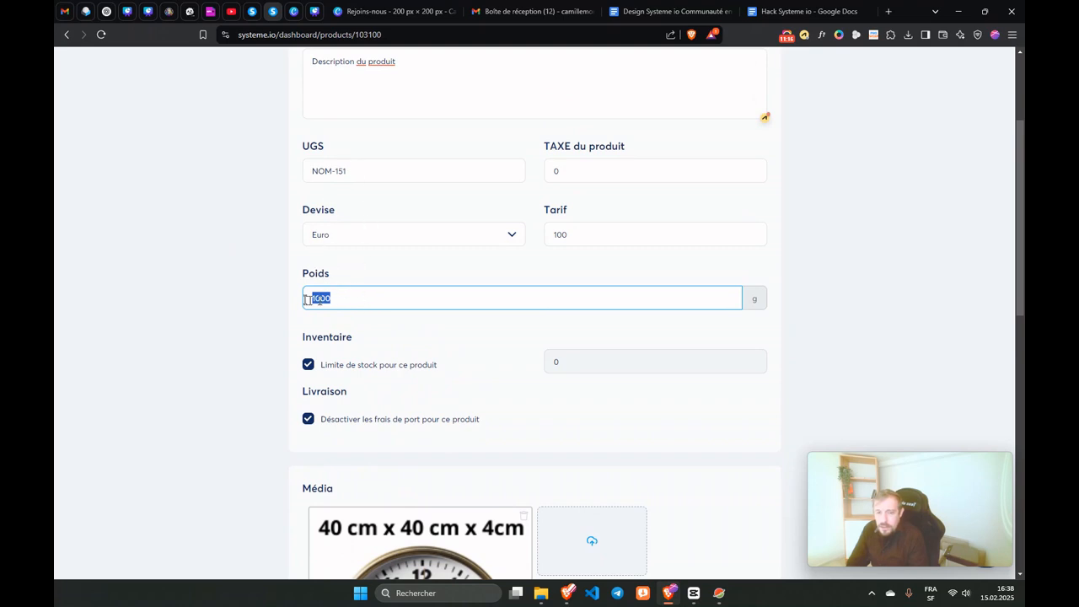
scroll(317, 302, up, 2)
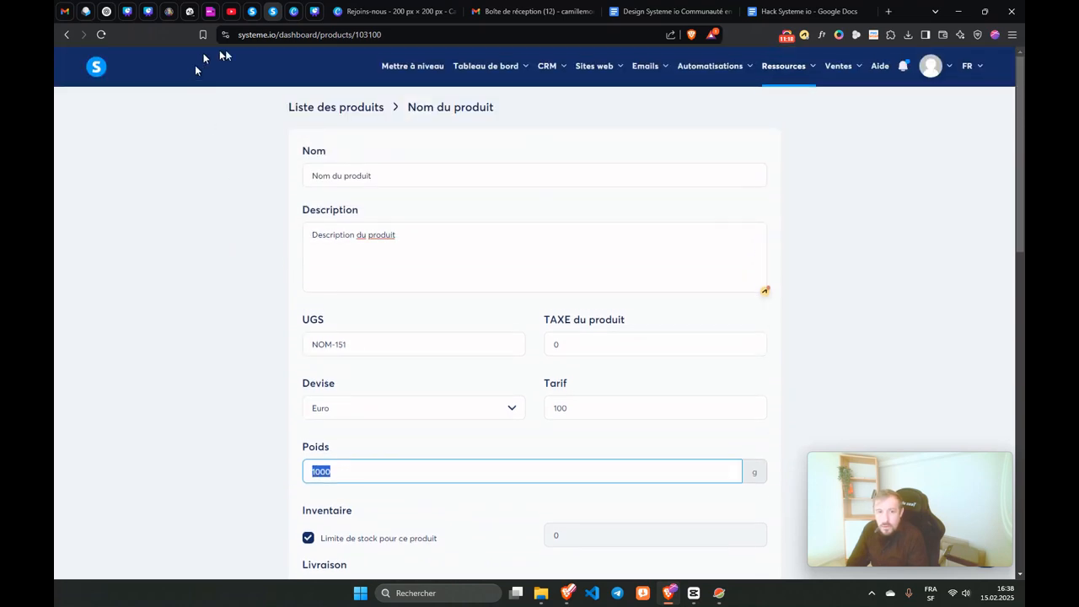
click(257, 12)
click(273, 12)
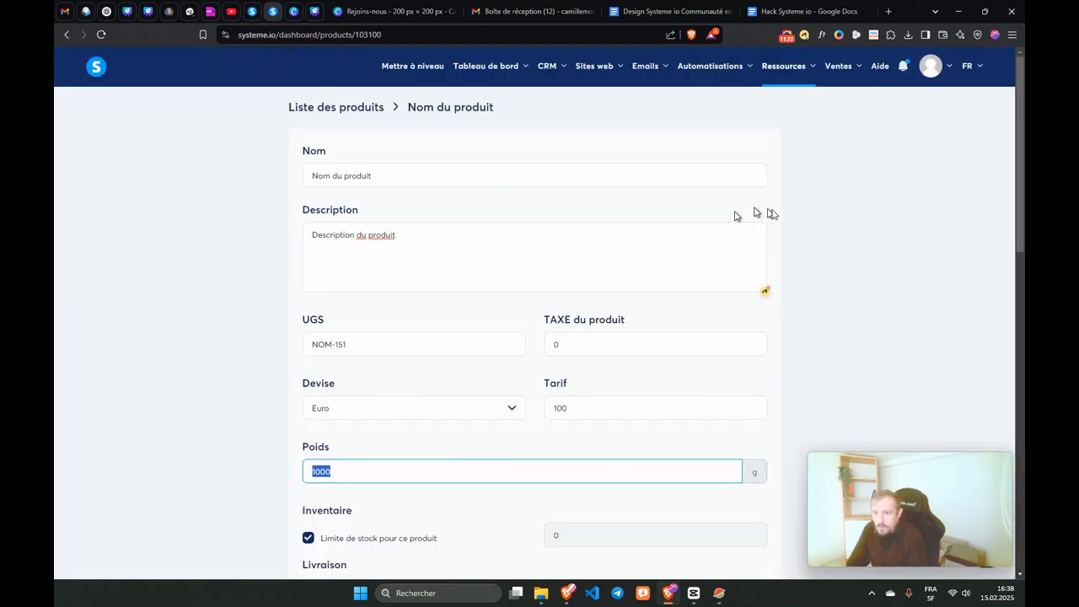
Step: Inspect the inventory quantity and toggle the product's stock limit off and on, leaving it enabled
scroll(735, 268, down, 4)
scroll(391, 244, down, 1)
scroll(244, 265, up, 2)
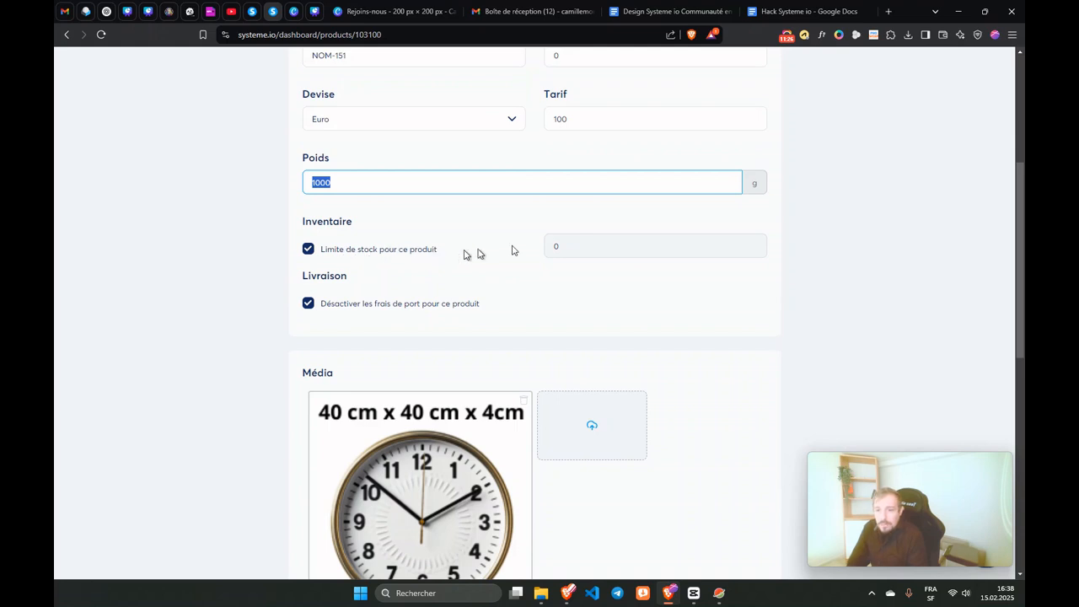
click(567, 251)
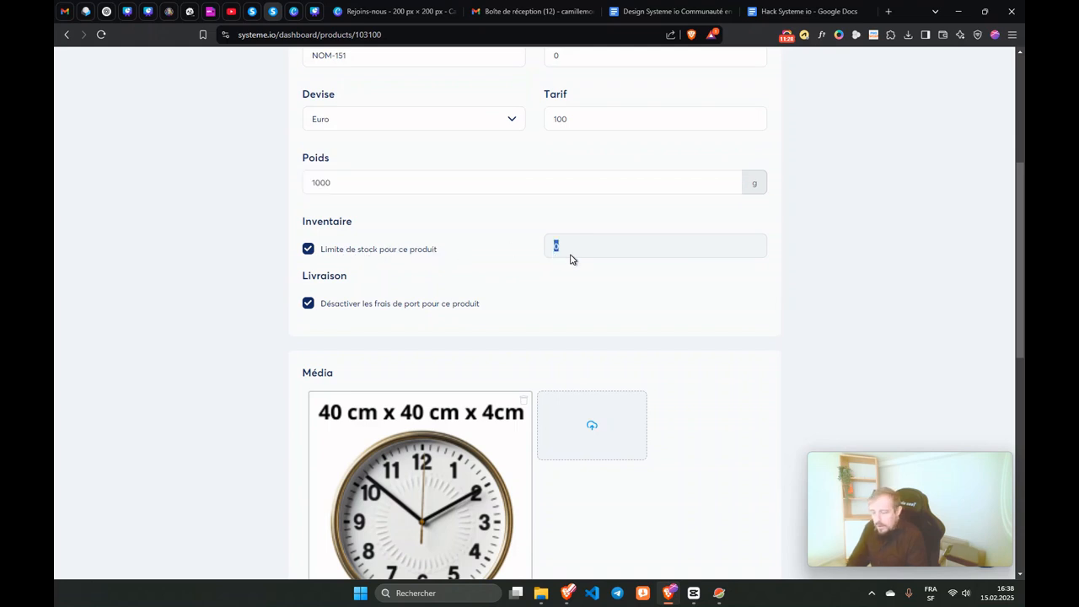
click(308, 252)
click(309, 252)
click(309, 252)
click(309, 252)
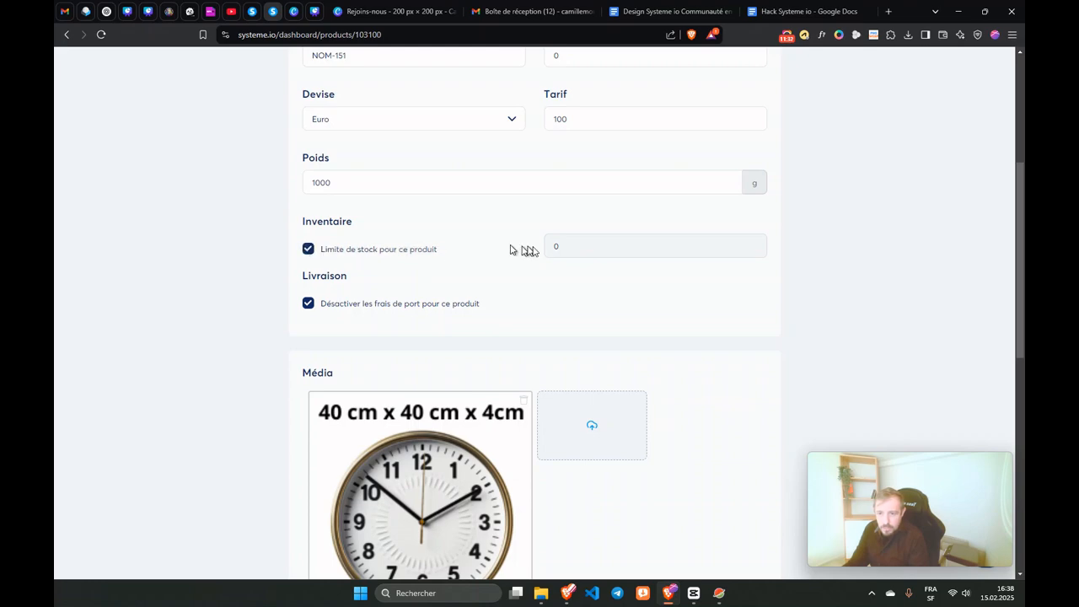
Step: Turn off the Désactiver les frais de port pour ce produit option in the product's delivery settings
scroll(413, 287, down, 7)
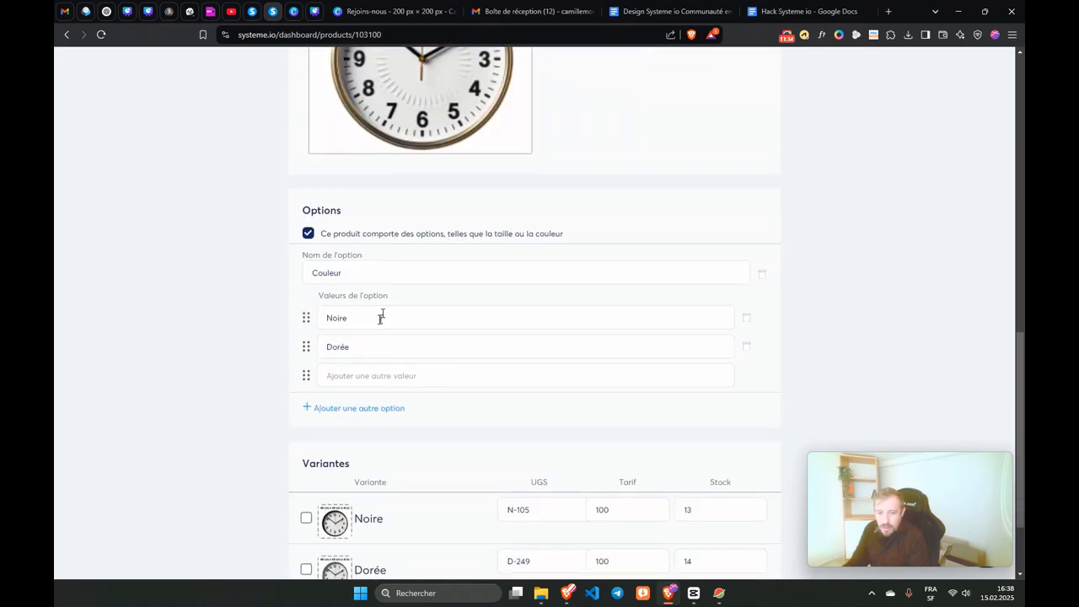
scroll(520, 409, up, 8)
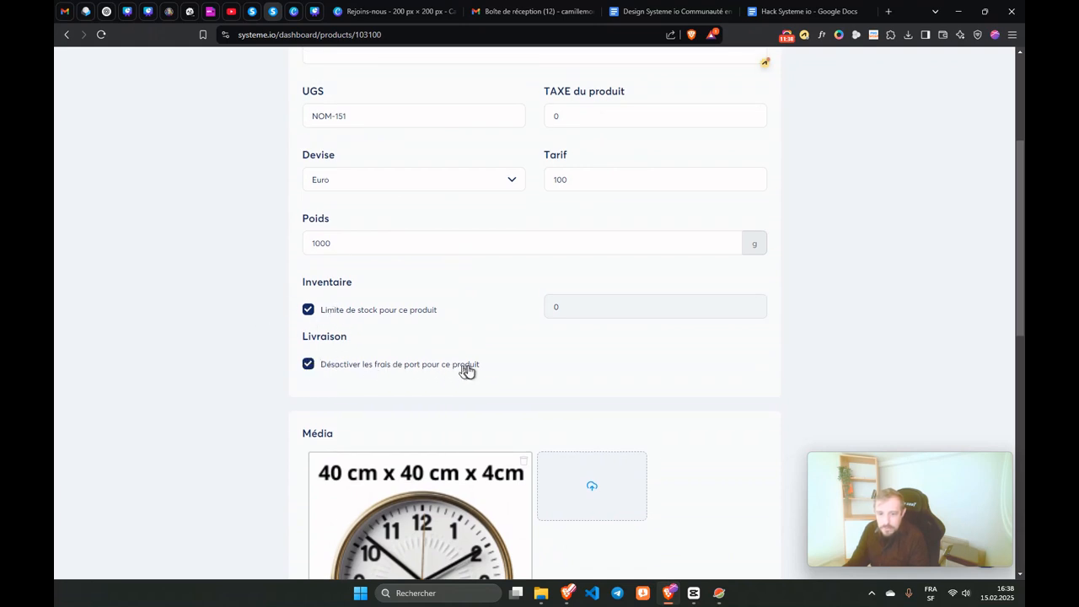
click(305, 365)
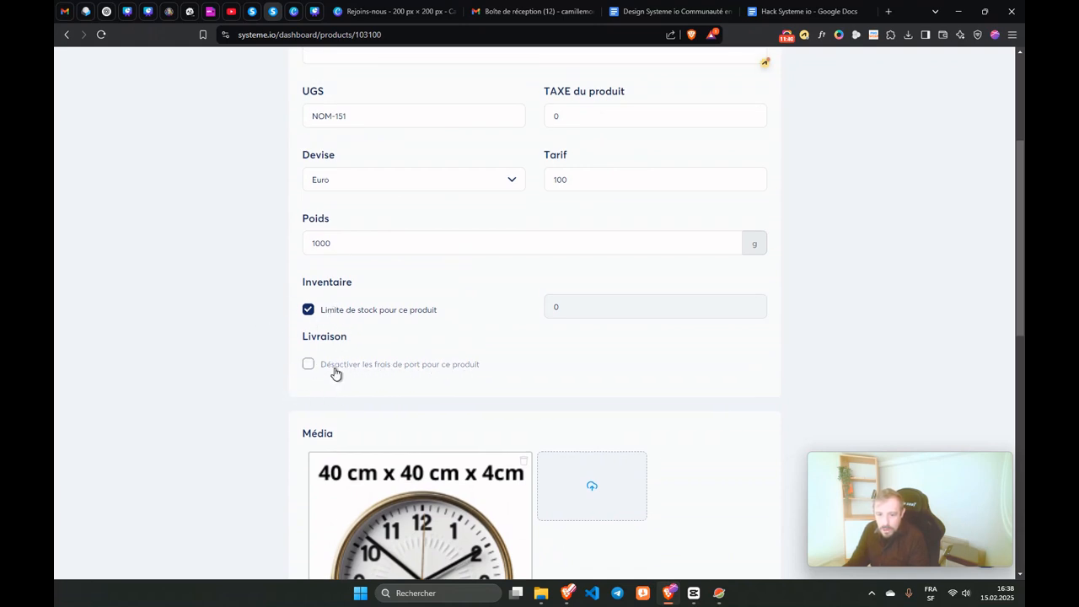
Step: Examine the product's Média section with its clock image and upload area, and the Options section below
scroll(335, 374, down, 2)
scroll(344, 240, down, 3)
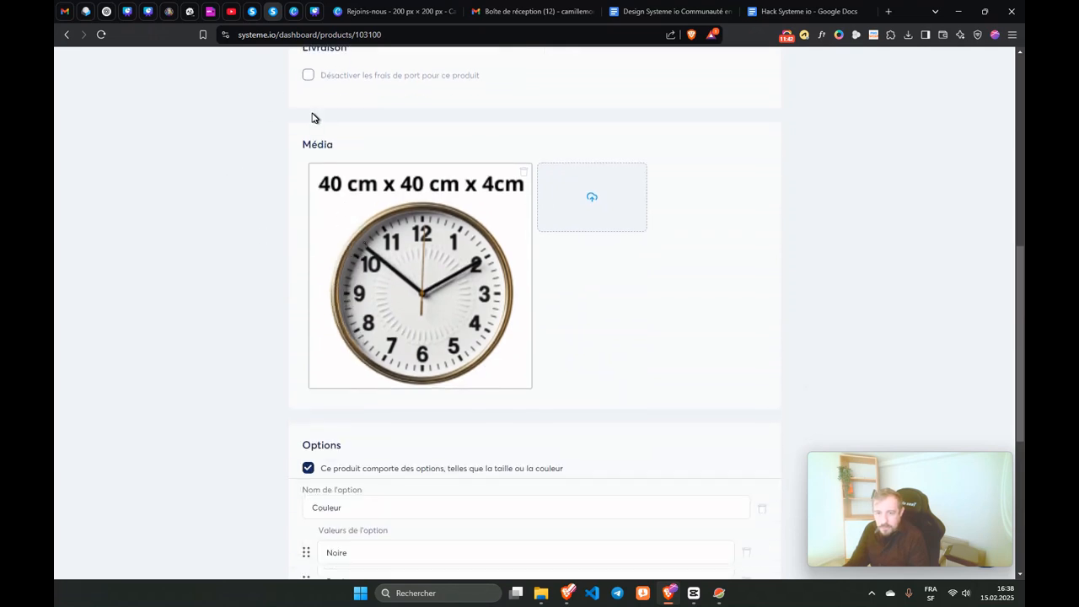
scroll(313, 116, up, 2)
scroll(331, 234, down, 1)
scroll(331, 235, down, 1)
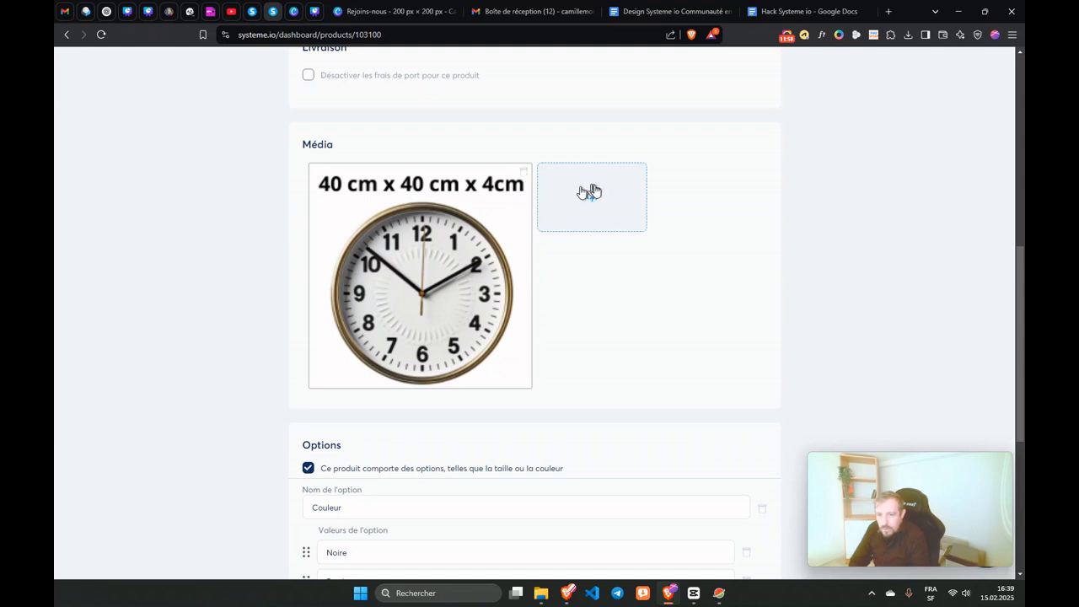
scroll(573, 216, down, 3)
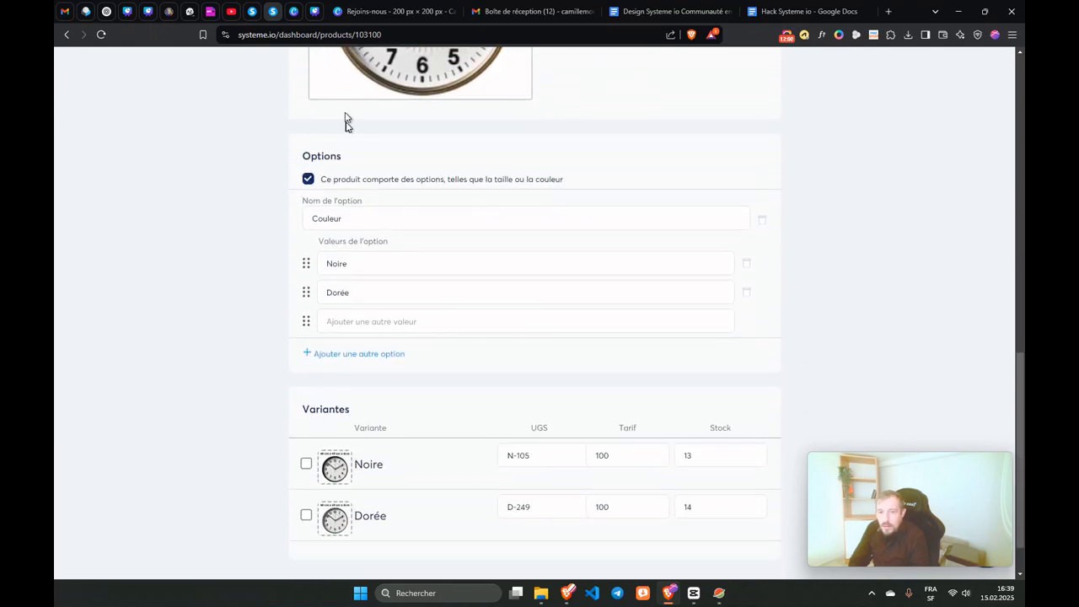
scroll(345, 121, up, 4)
scroll(379, 363, down, 2)
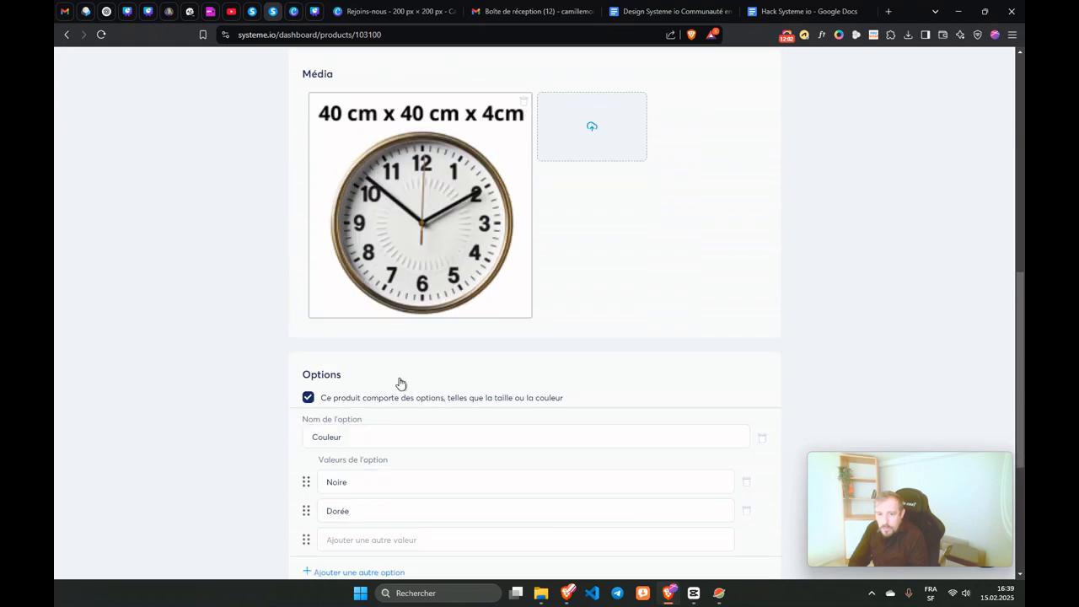
scroll(397, 370, down, 3)
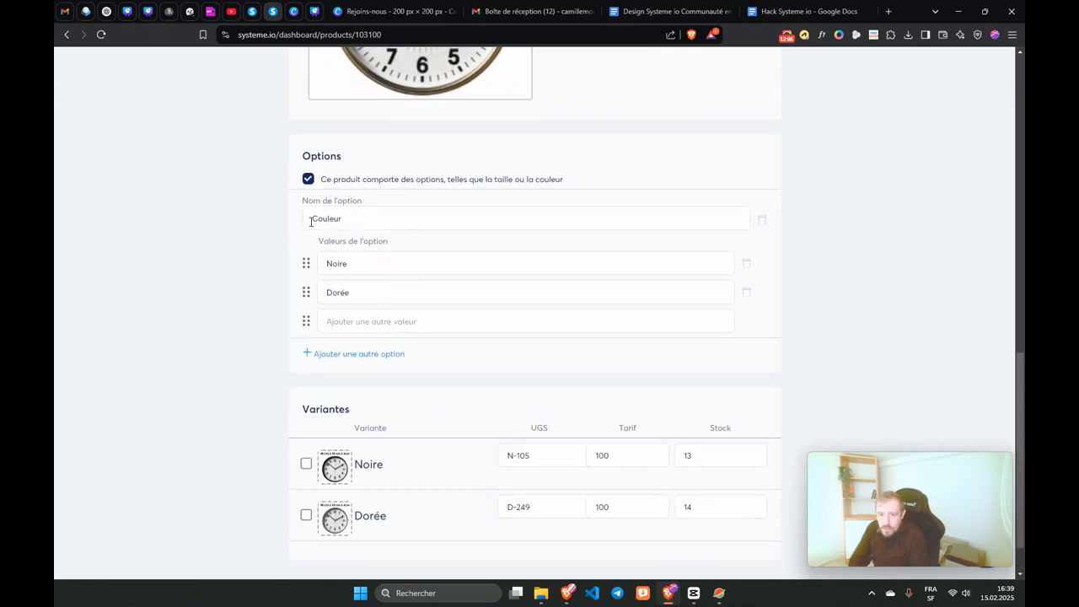
Step: Review the Couleur option with its values Noire and Dorée, including the handles for reordering them
drag(311, 221, 392, 220)
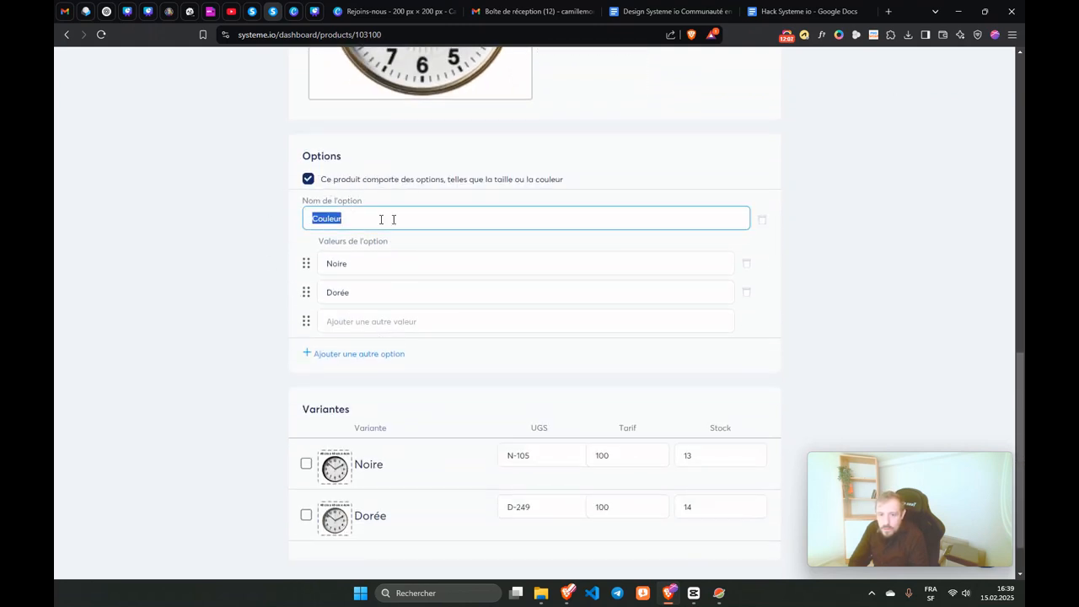
double_click(347, 264)
drag(349, 292, 286, 291)
click(307, 266)
click(309, 263)
click(284, 290)
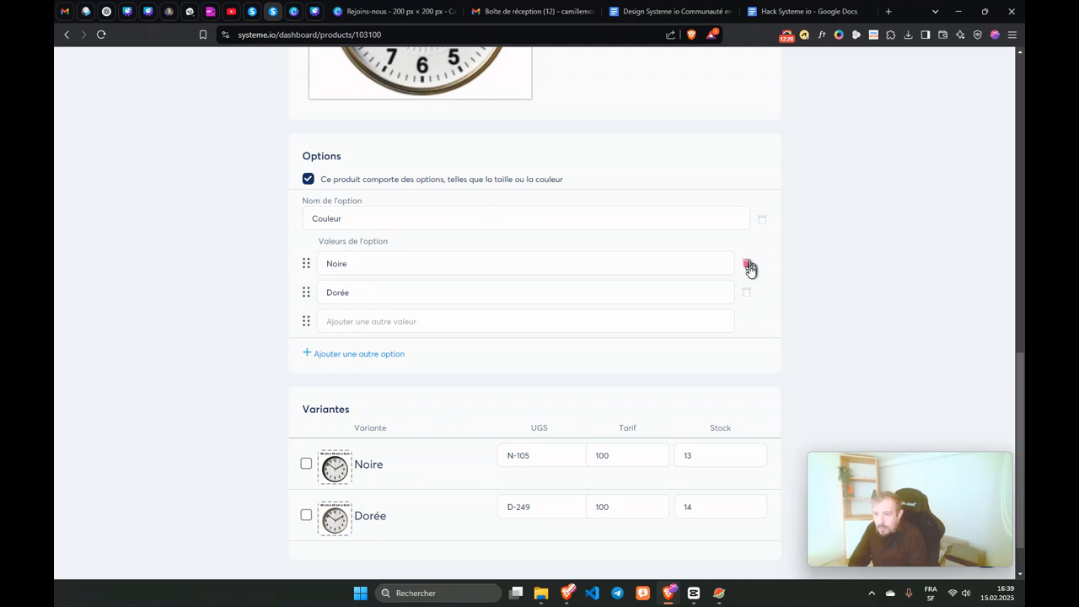
drag(306, 267, 308, 324)
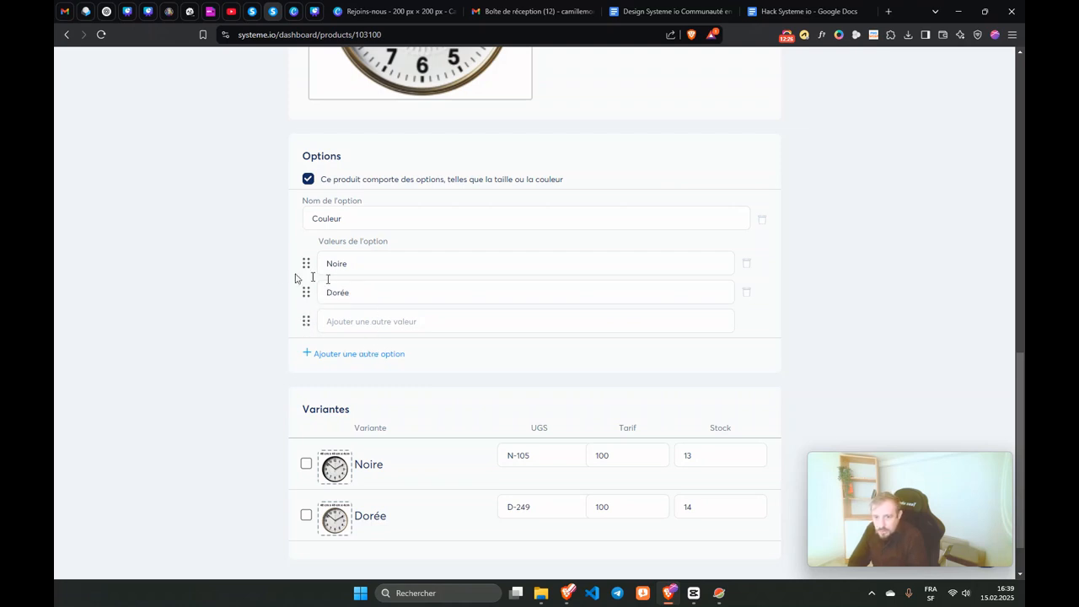
Step: Select both the Noire and Dorée variants and compare them with the option values
scroll(307, 253, down, 1)
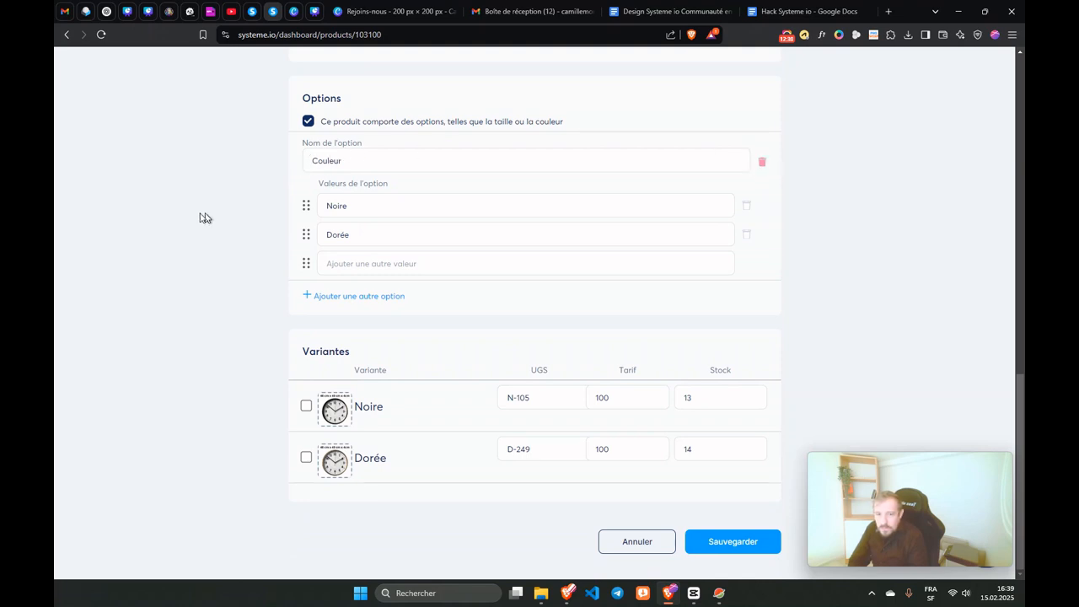
scroll(352, 392, up, 1)
scroll(352, 392, down, 1)
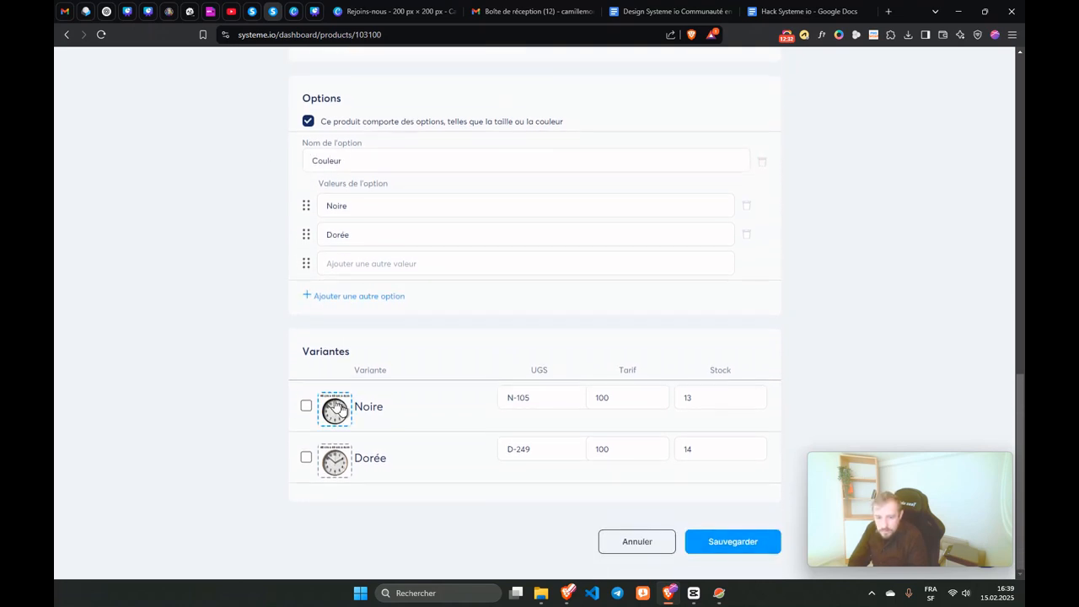
click(305, 408)
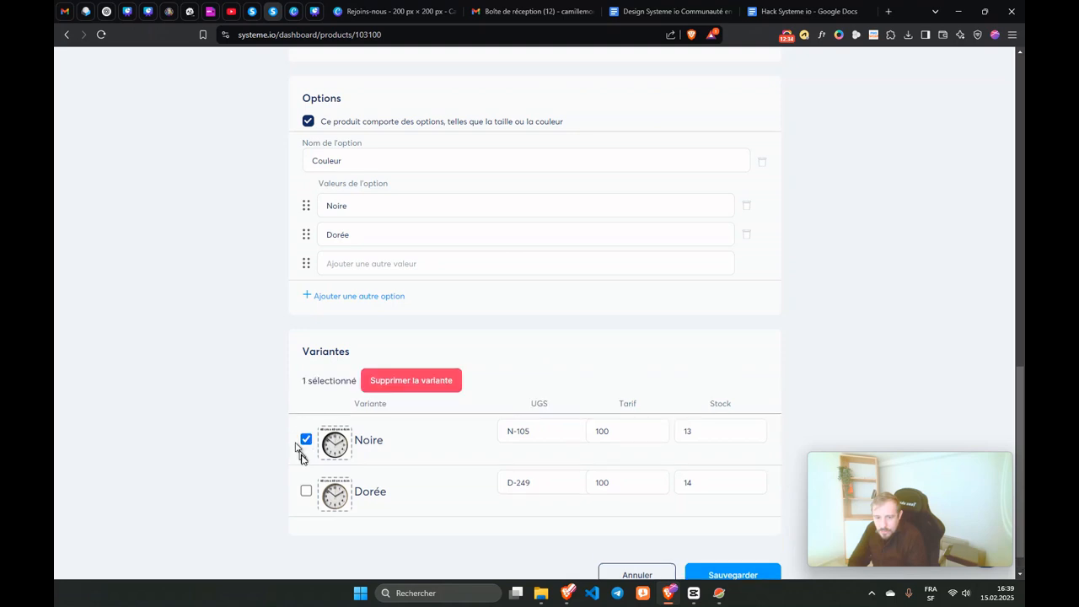
click(306, 492)
click(308, 220)
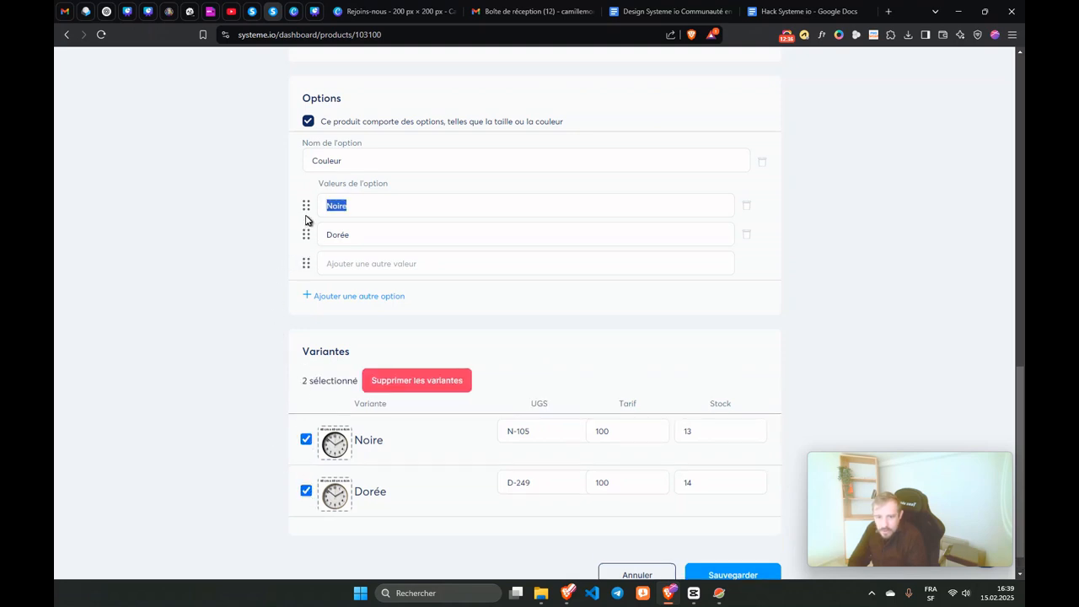
click(308, 221)
scroll(403, 448, down, 1)
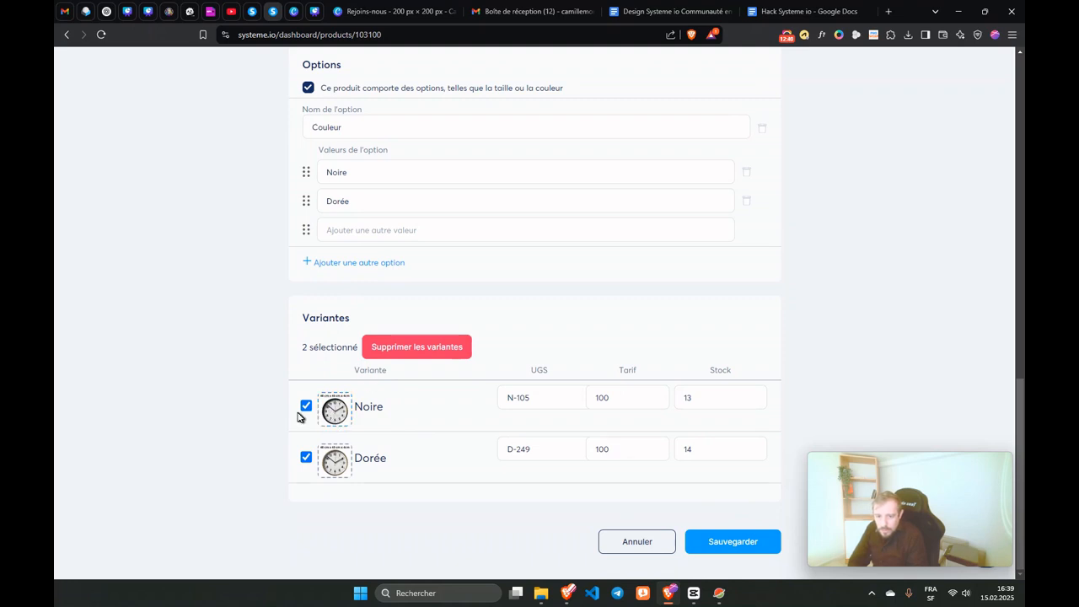
Step: Review the UGS, Tarif and Stock fields of the Noire and Dorée variants
click(517, 397)
drag(532, 373, 556, 375)
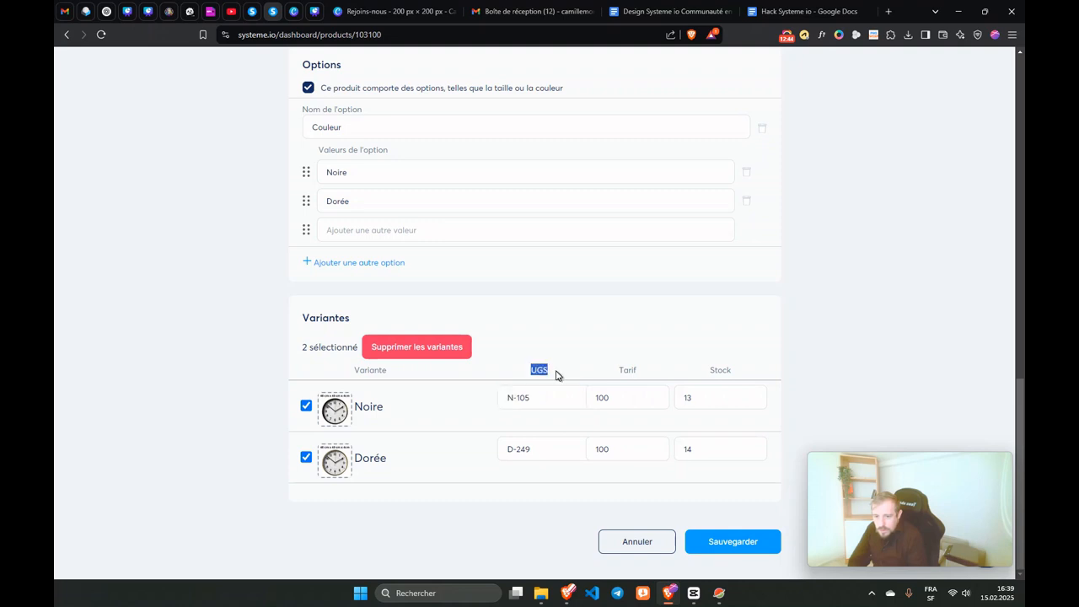
click(511, 448)
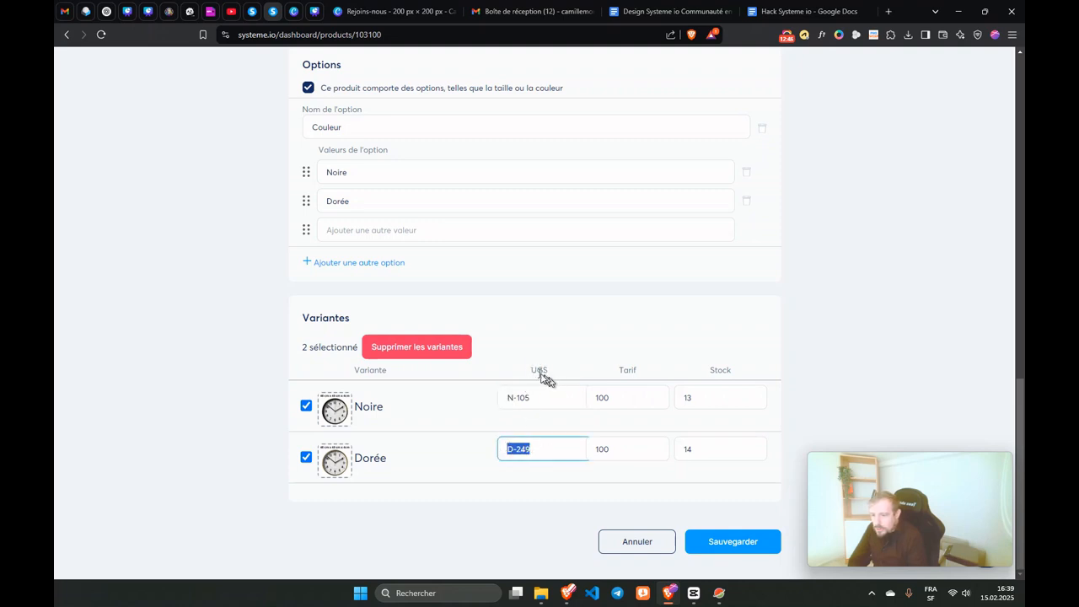
click(628, 372)
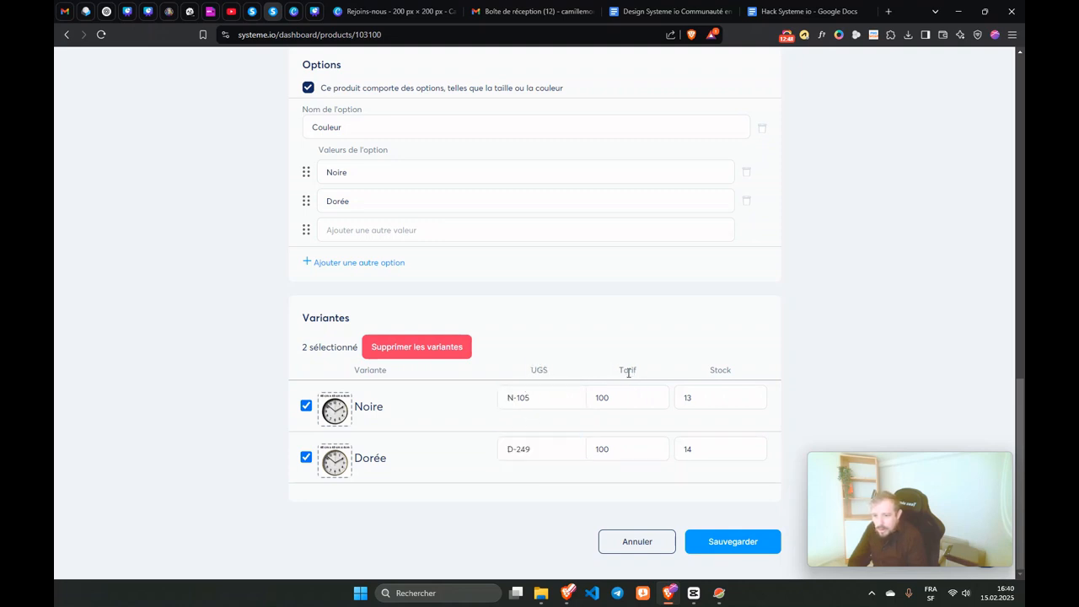
click(602, 397)
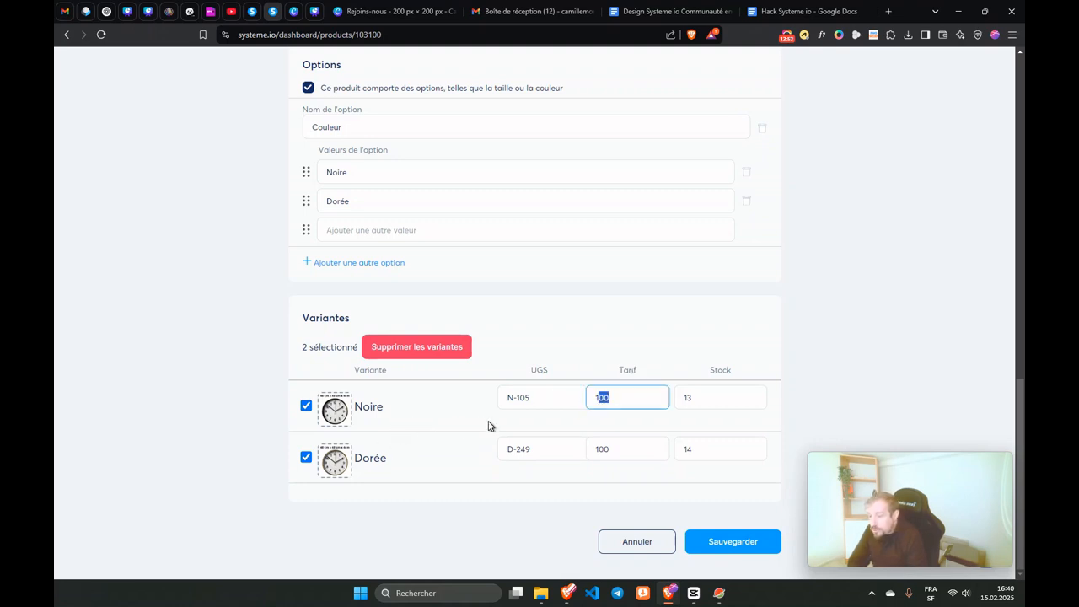
key(Tab)
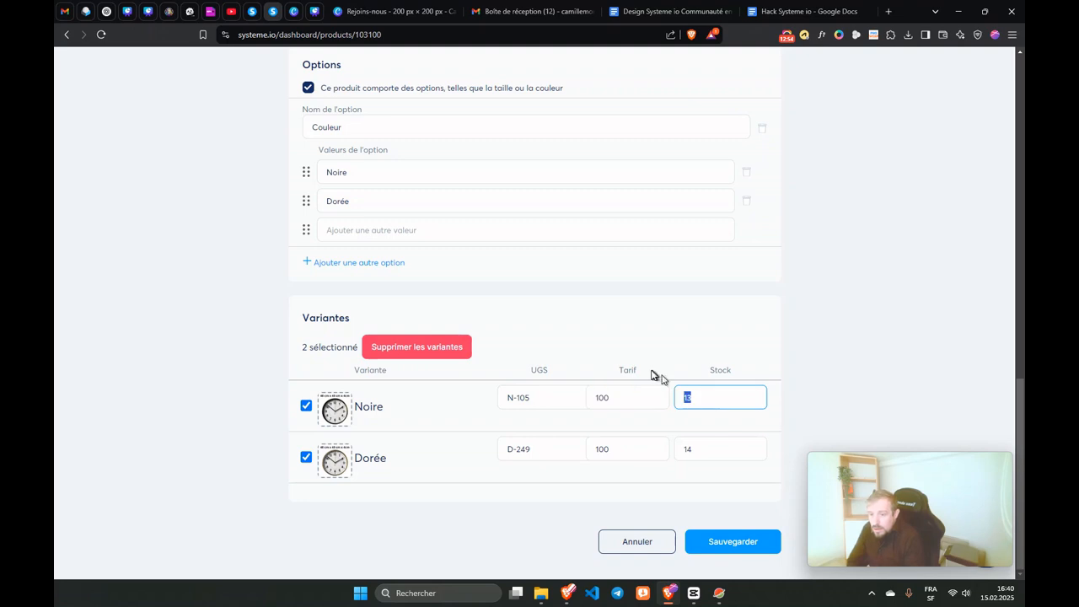
Step: Set the stock to 10 for the Noire variant and 465 for the Dorée variant, and save the product
click(701, 440)
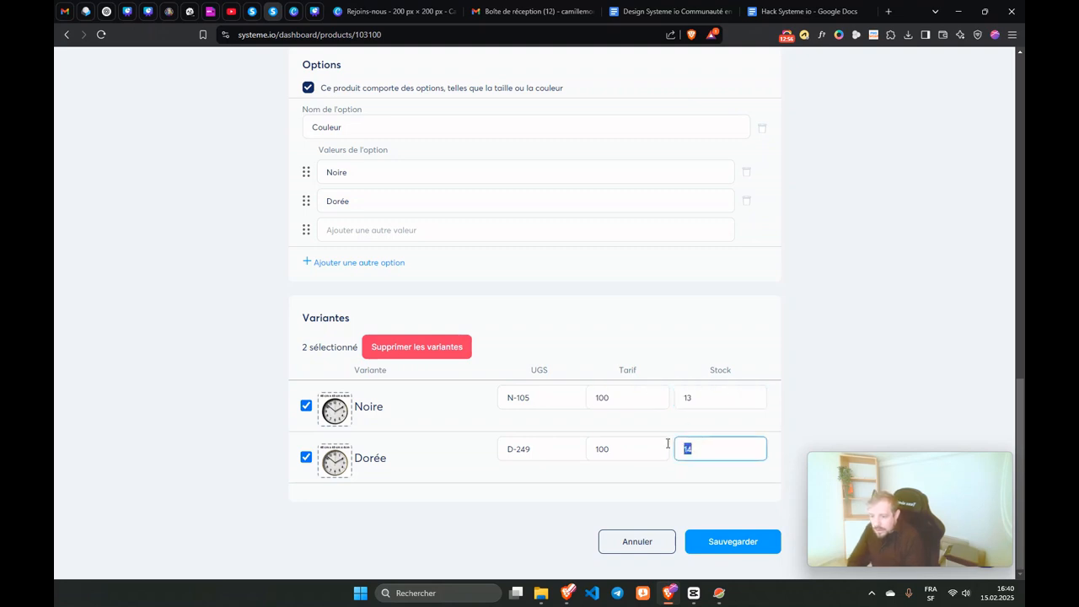
click(698, 399)
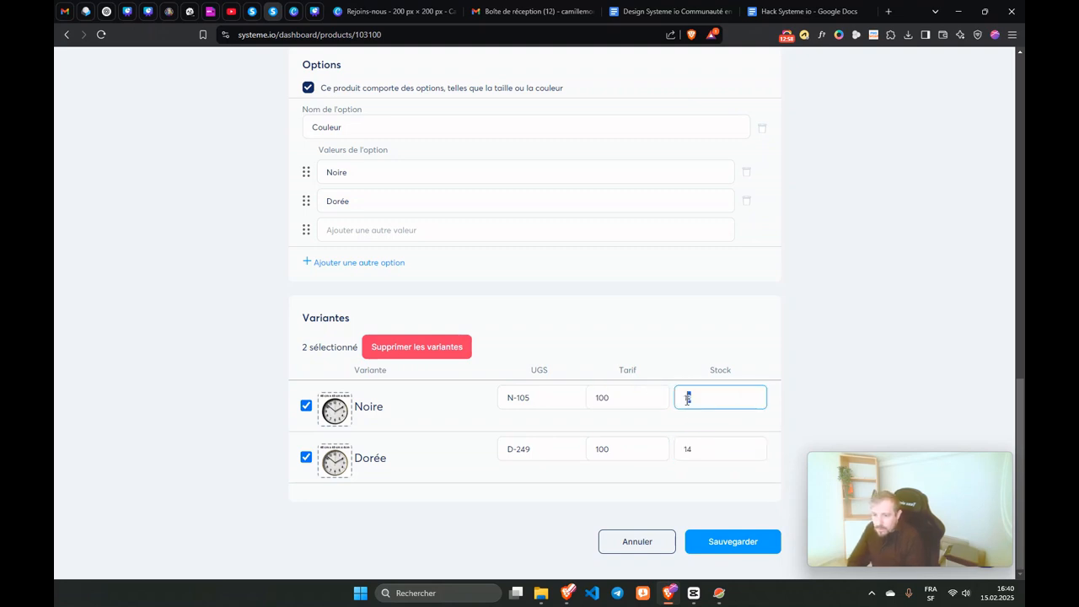
text(8)
click(706, 453)
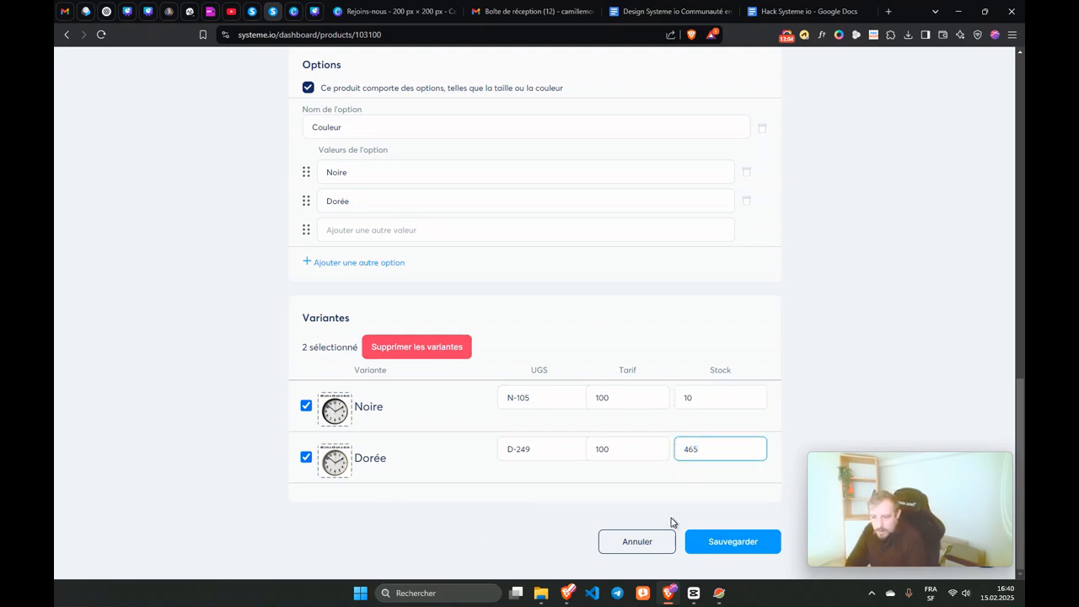
click(712, 541)
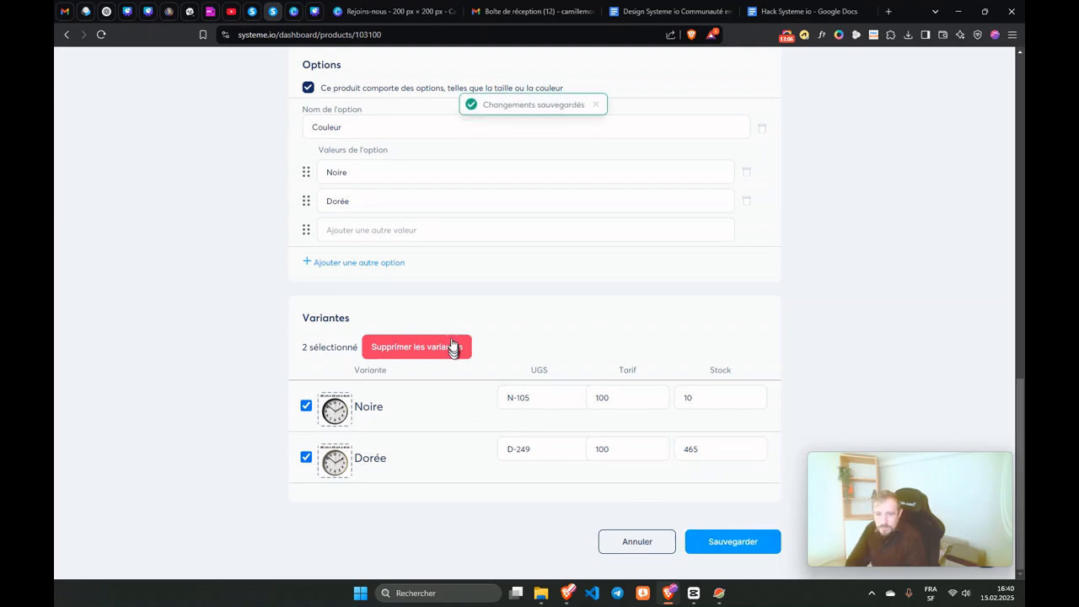
Step: Open the existing product for editing from the physical products list and rename it Horloge
scroll(520, 255, up, 15)
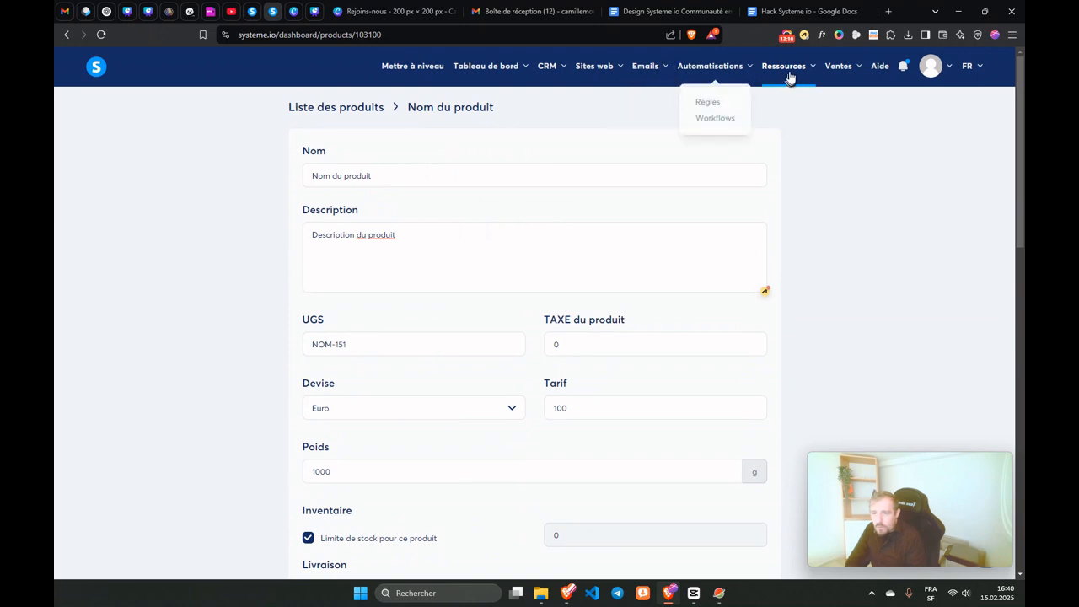
mouse_move(781, 79)
click(767, 102)
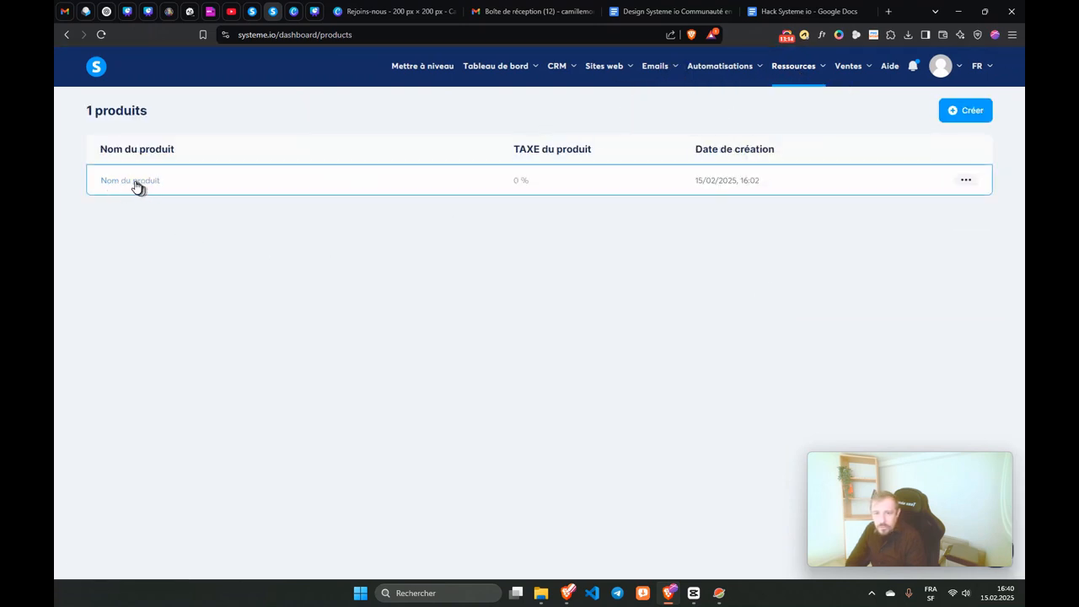
click(965, 180)
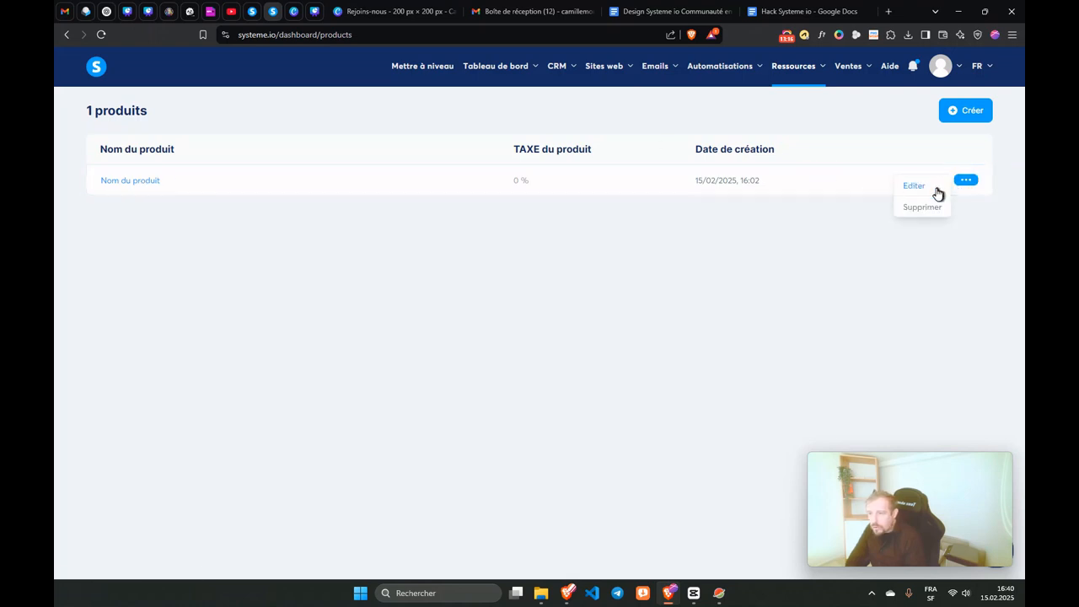
click(916, 186)
drag(400, 175, 253, 174)
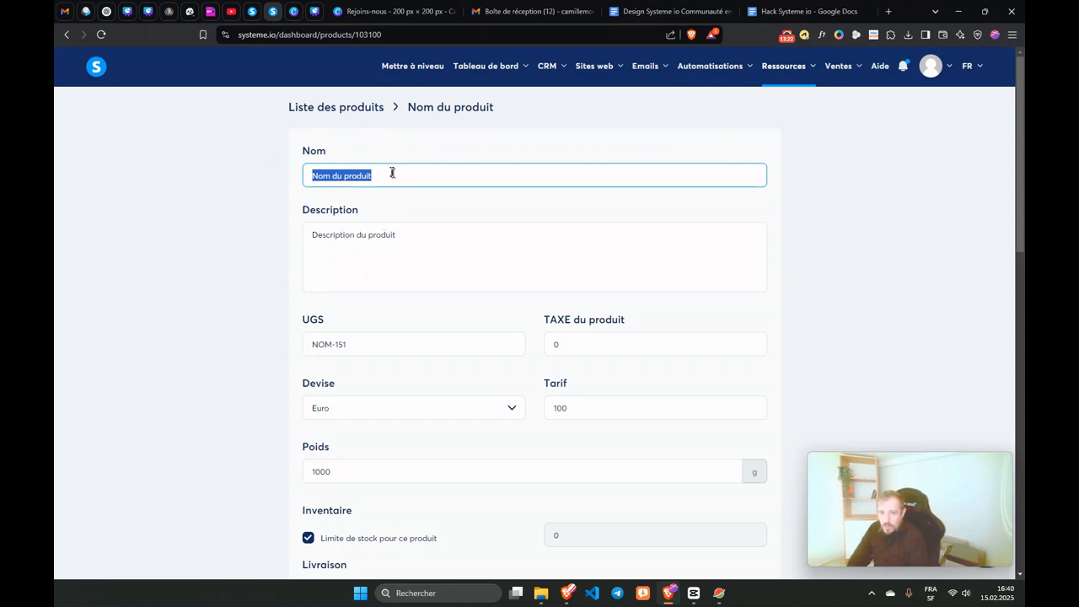
drag(396, 176, 304, 179)
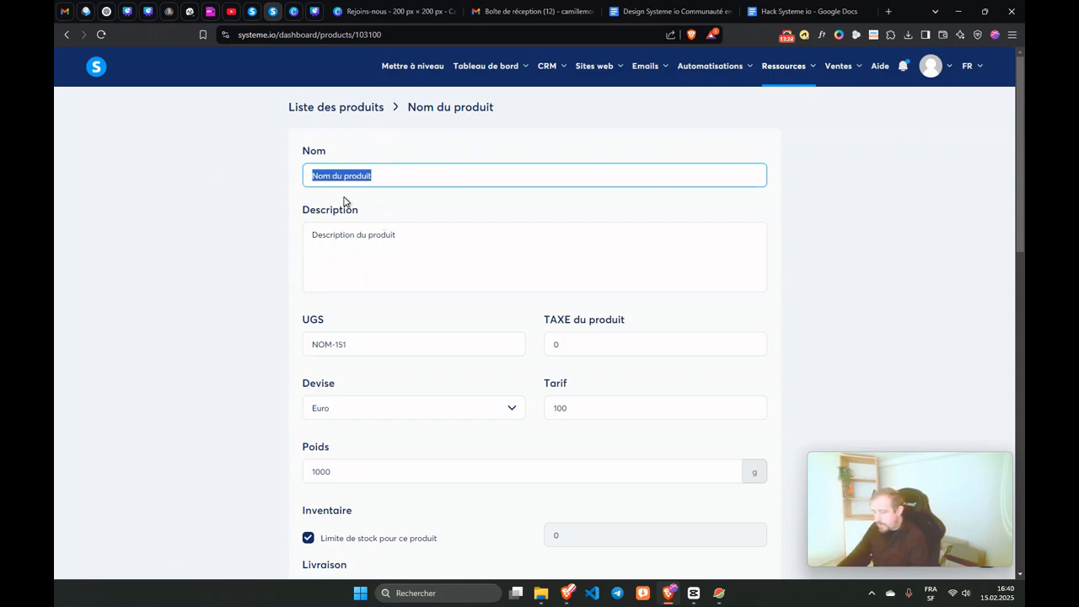
text(Horloge)
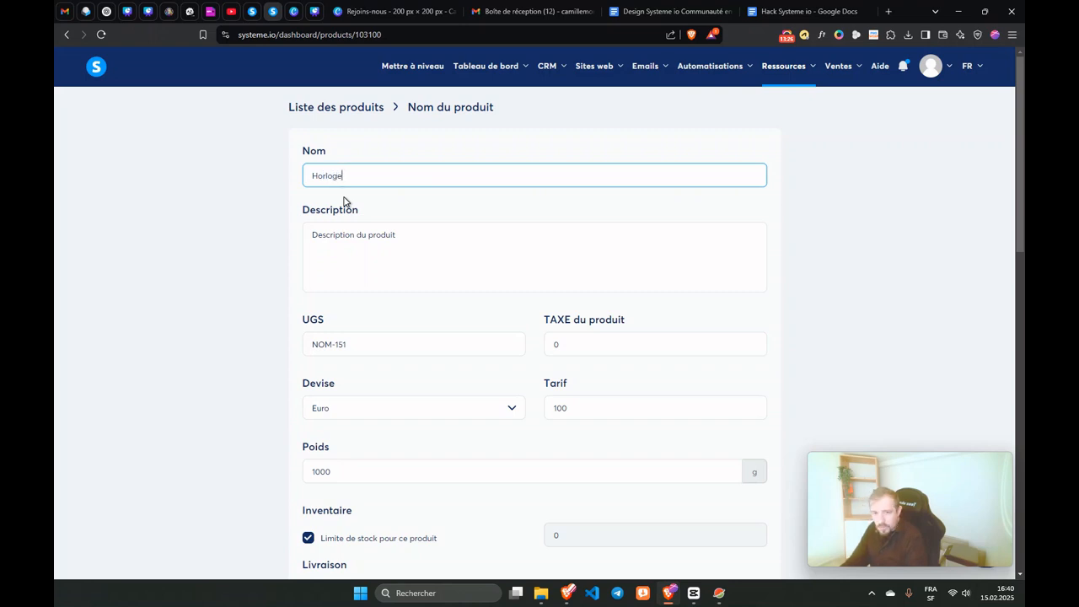
Step: Replace the product's description with "Dorée ou noir à choix" and save the changes
drag(424, 234, 319, 223)
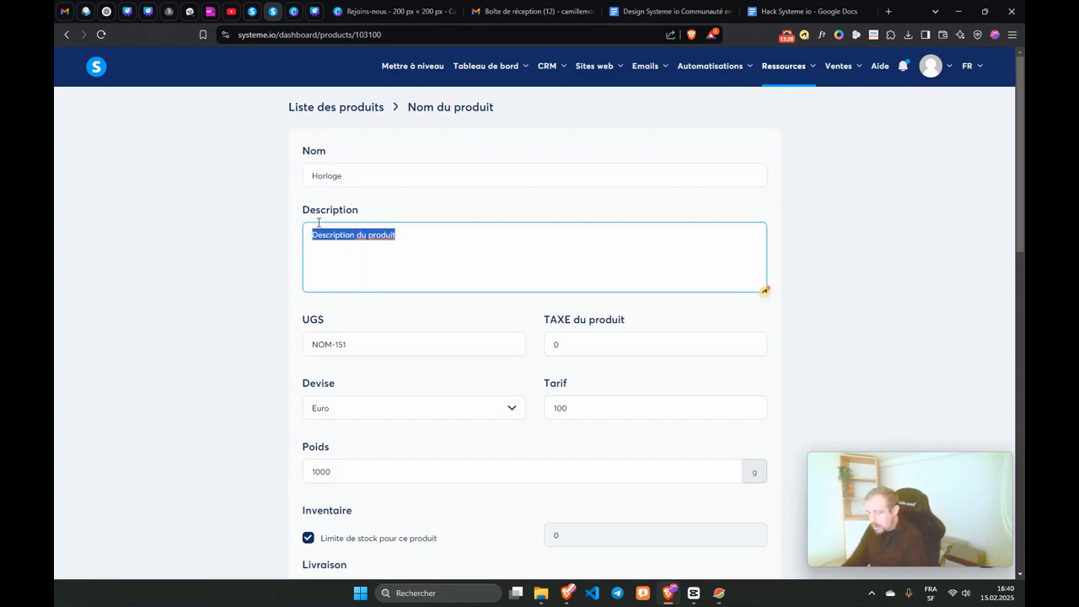
text(Dou)
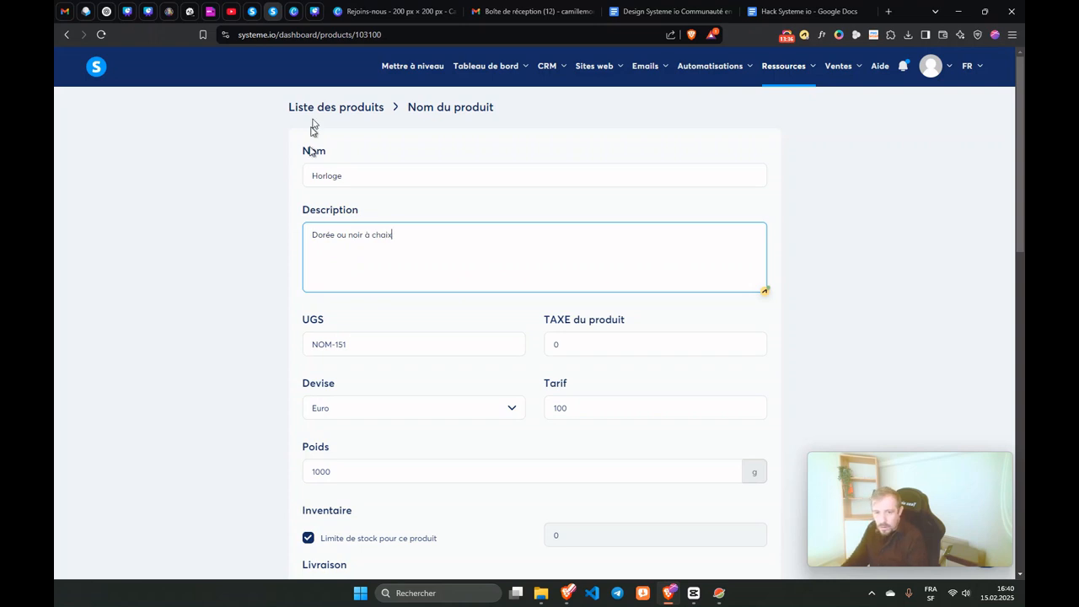
click(386, 237)
key(BackSpace)
text(o)
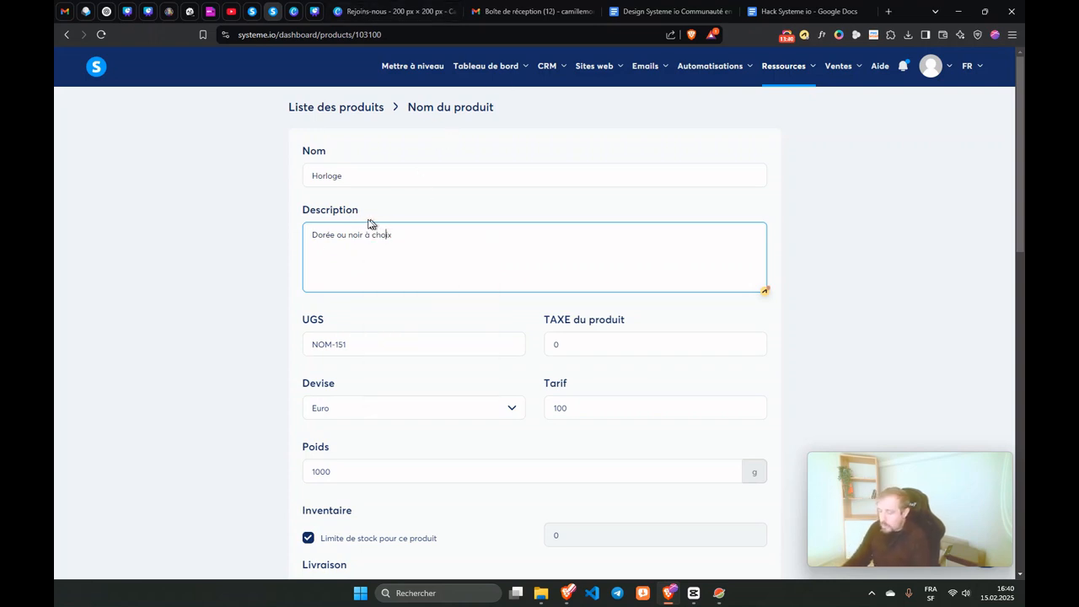
click(284, 285)
scroll(294, 265, down, 10)
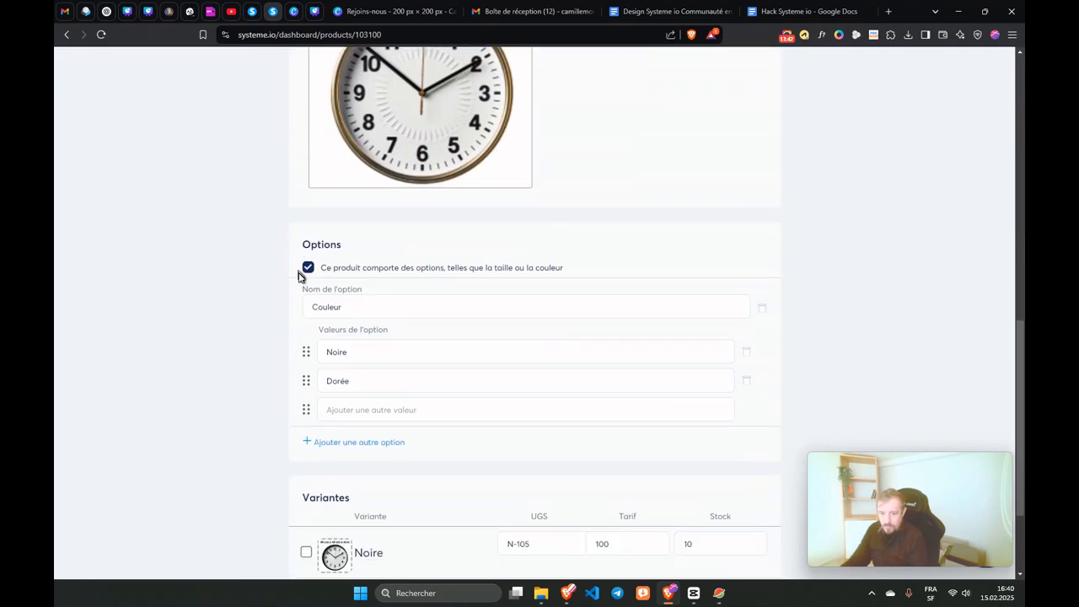
click(699, 536)
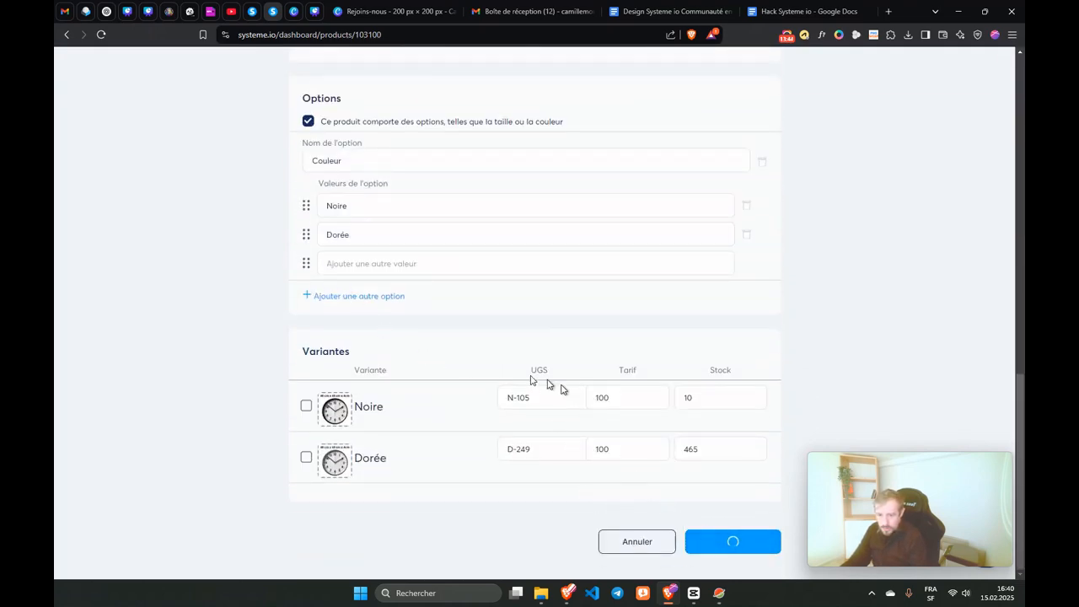
Step: Go to the sales tunnels and open Mon 1er tunnel
scroll(361, 205, up, 6)
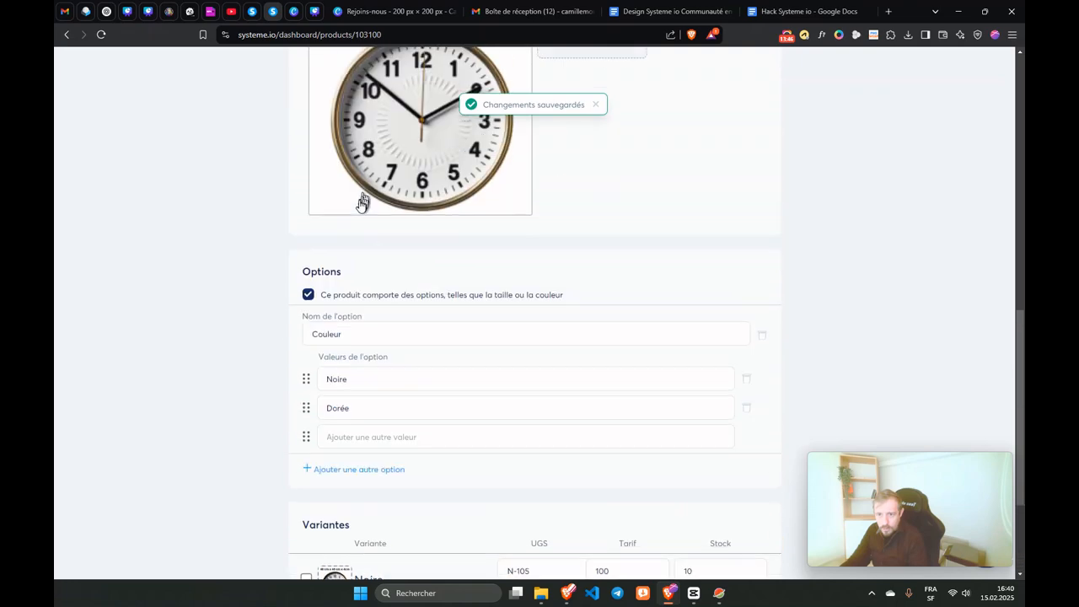
scroll(364, 197, up, 4)
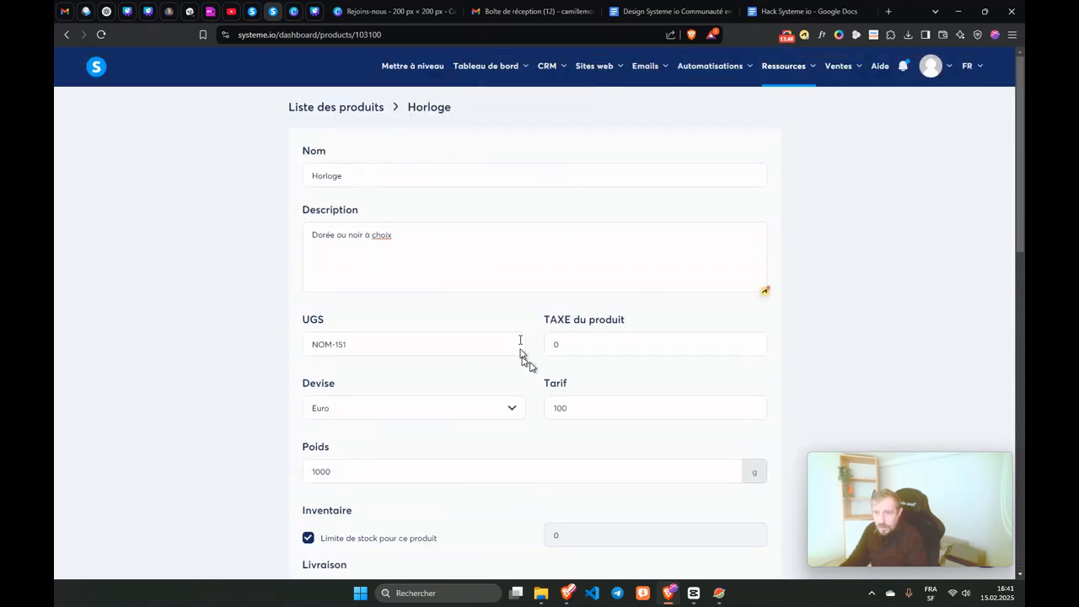
mouse_move(589, 76)
click(589, 120)
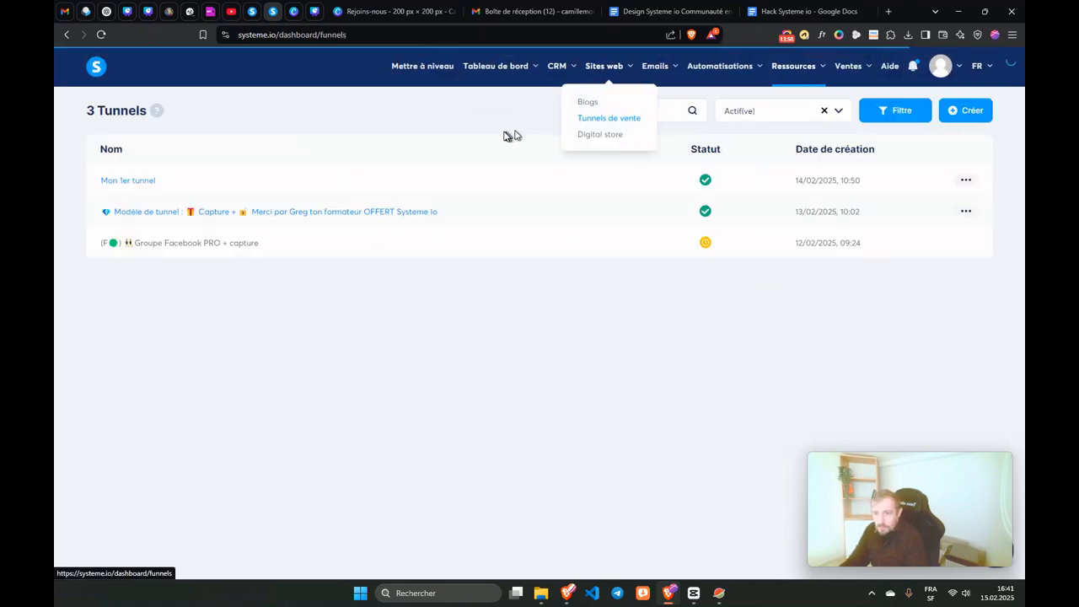
click(121, 181)
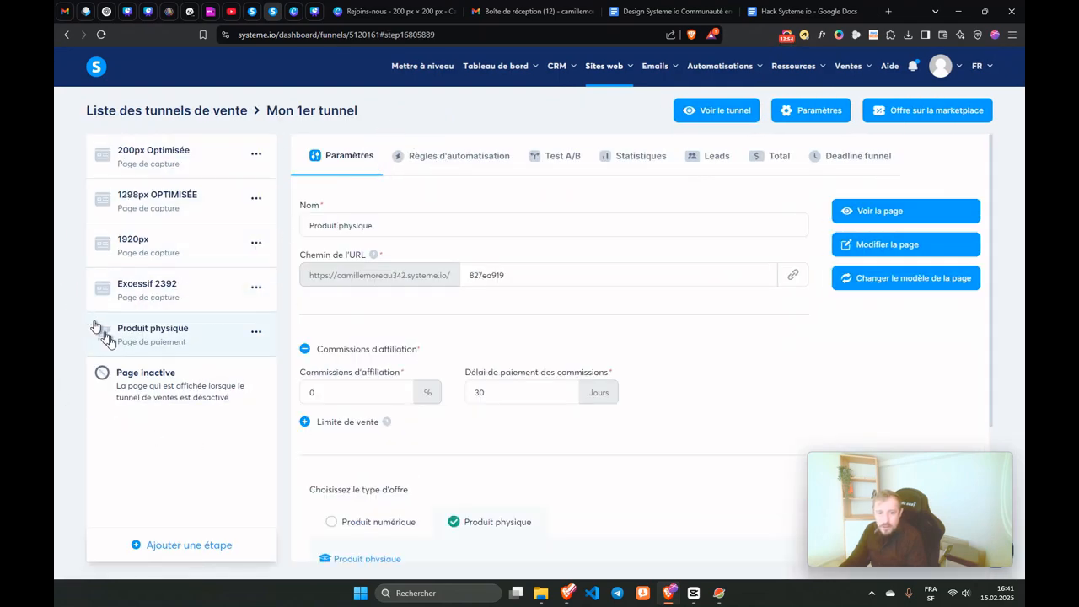
click(175, 552)
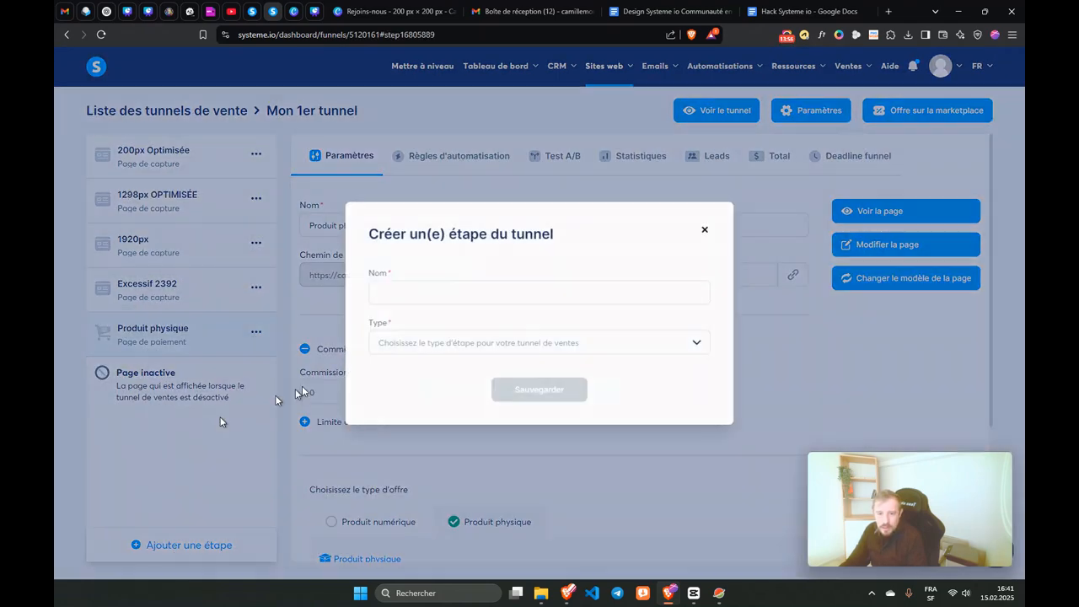
click(398, 293)
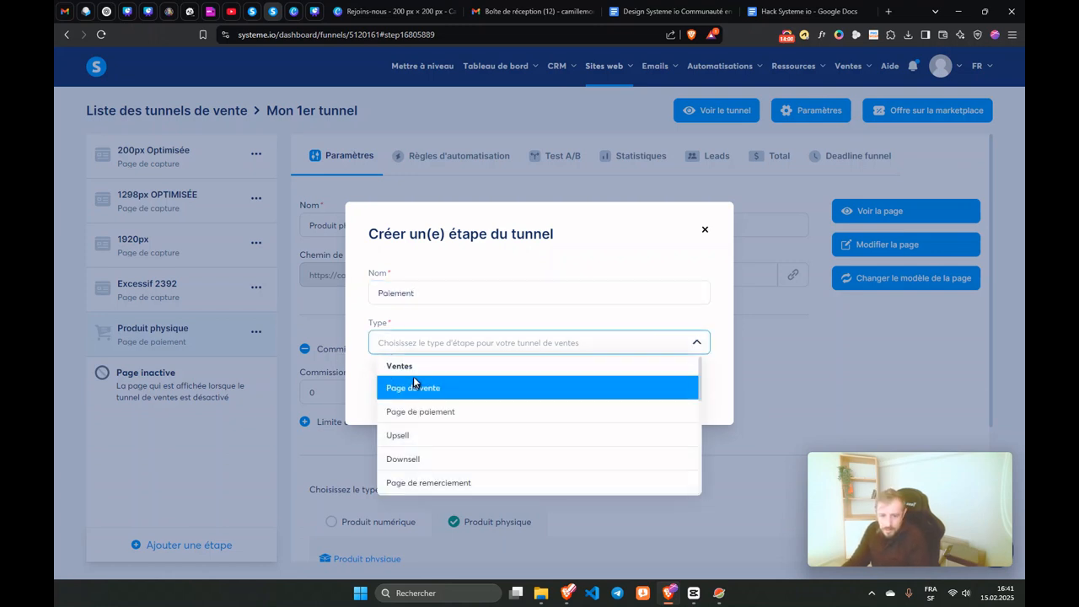
click(410, 410)
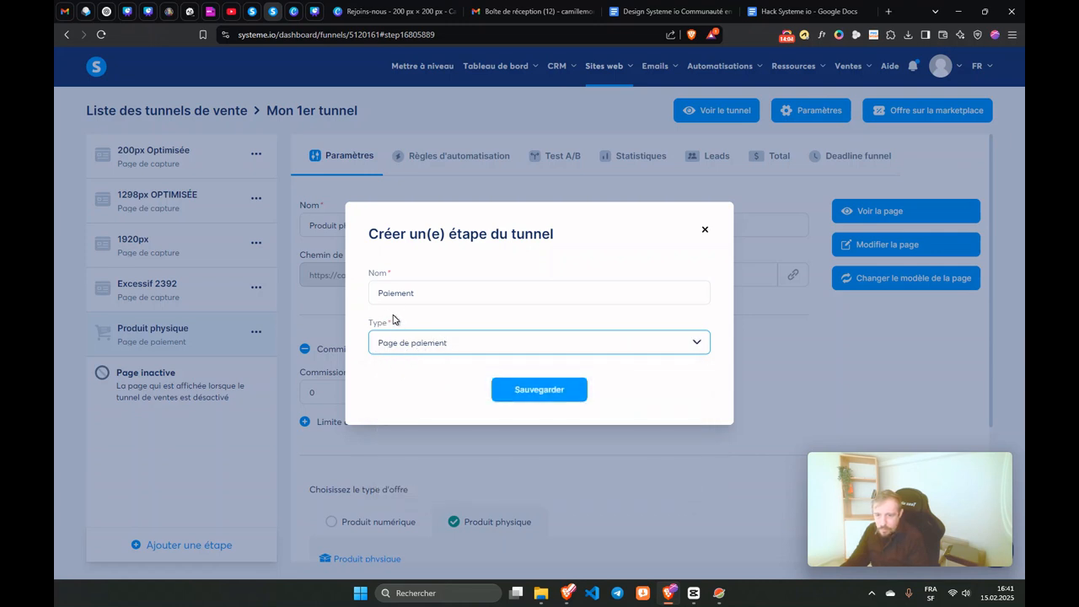
click(392, 292)
click(398, 346)
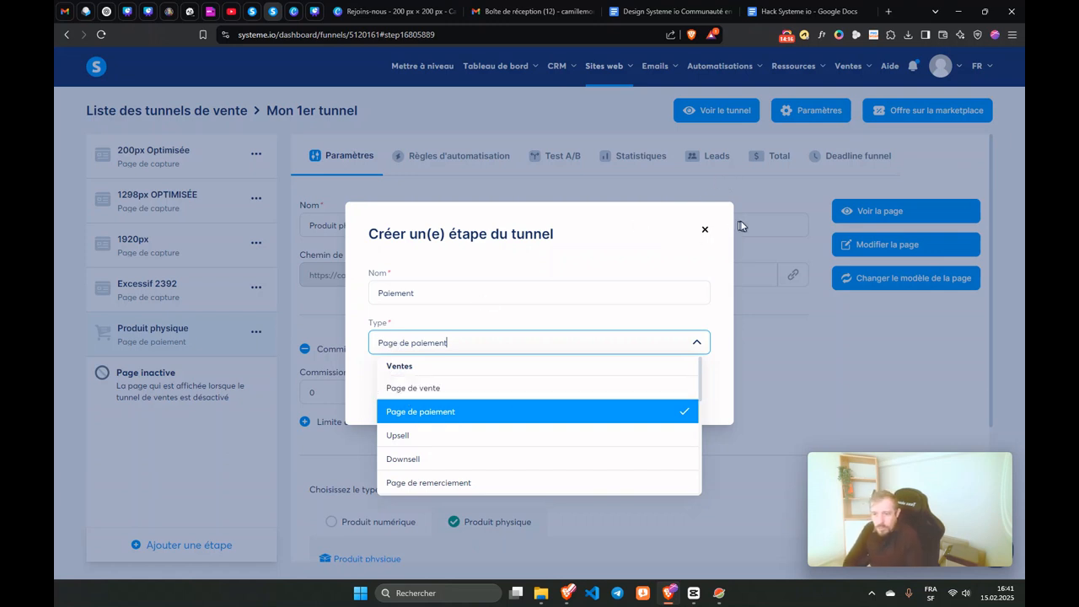
click(707, 231)
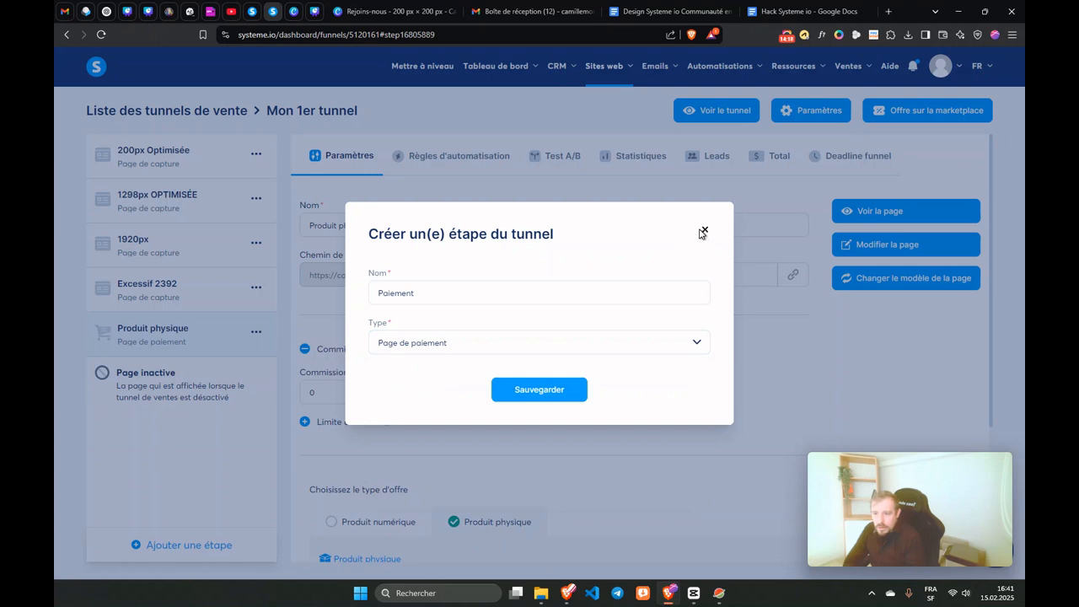
click(706, 232)
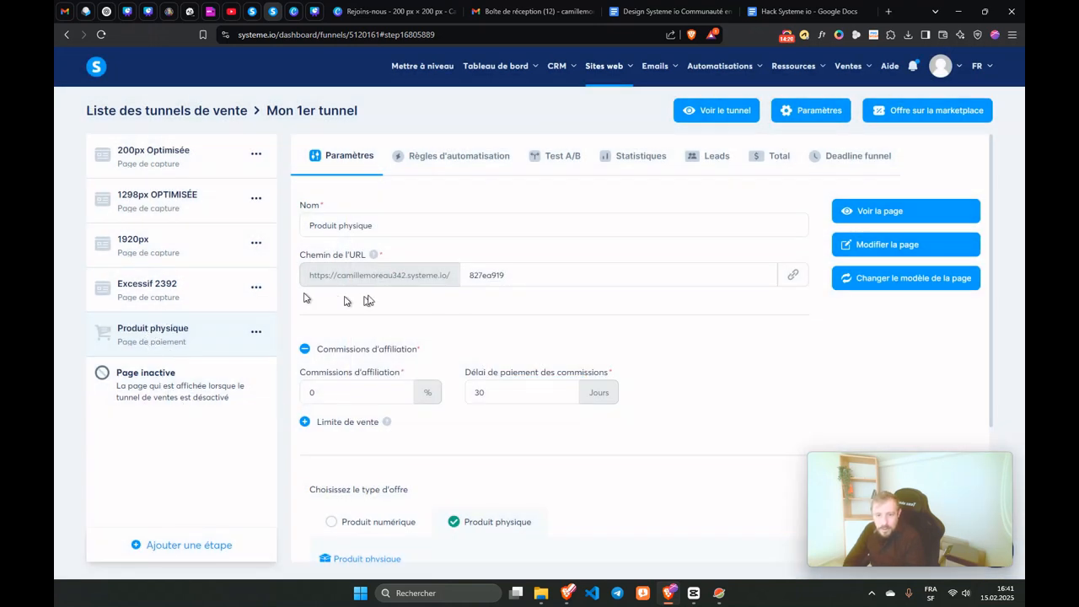
Step: Examine the Produit physique step's offer type and the list of physical products available for it
scroll(455, 291, down, 2)
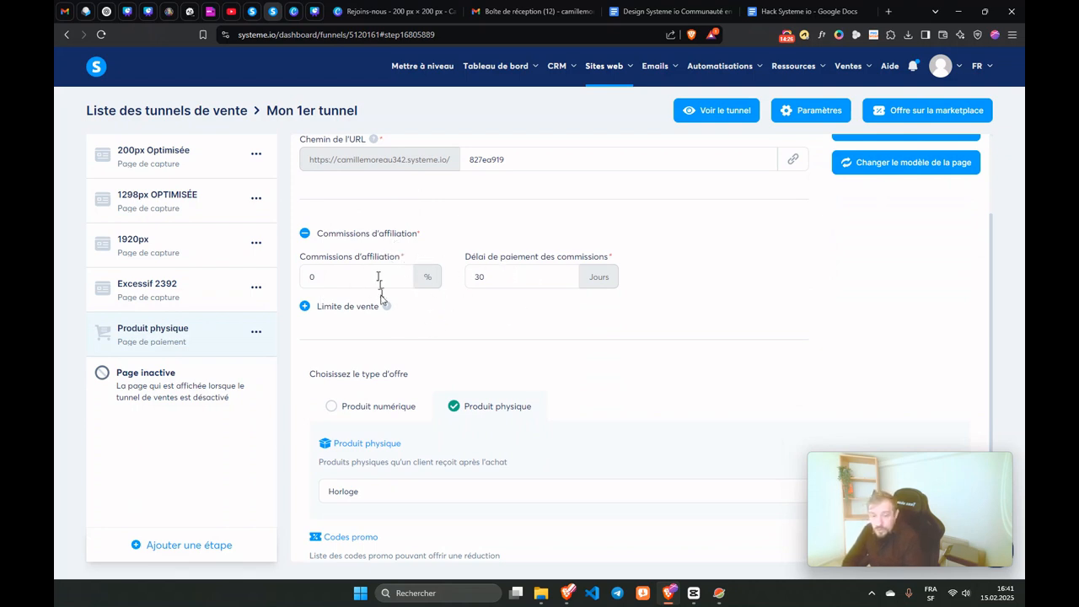
scroll(378, 291, down, 1)
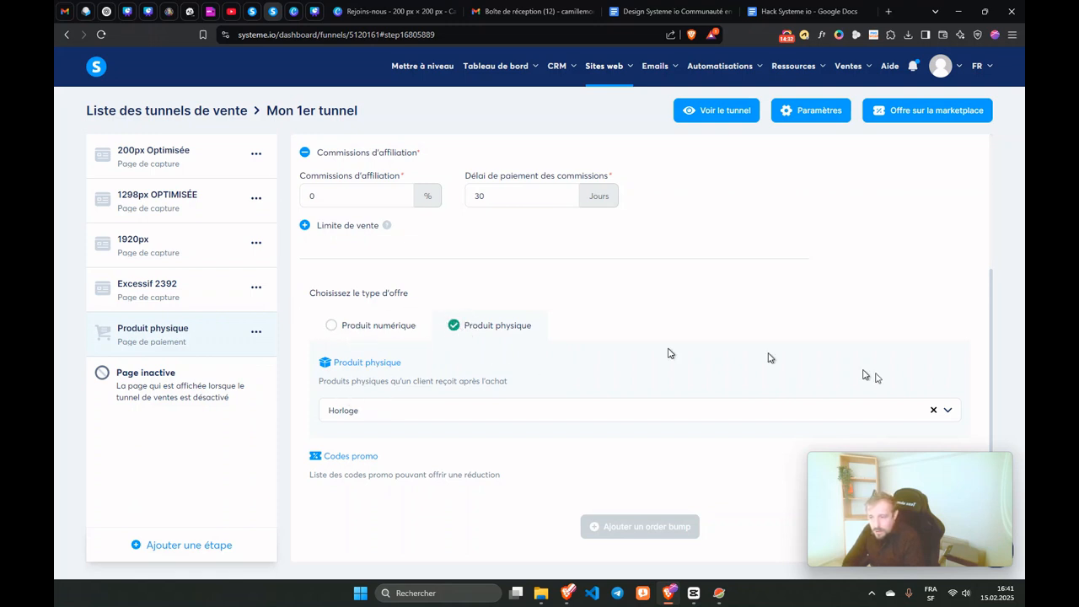
click(949, 411)
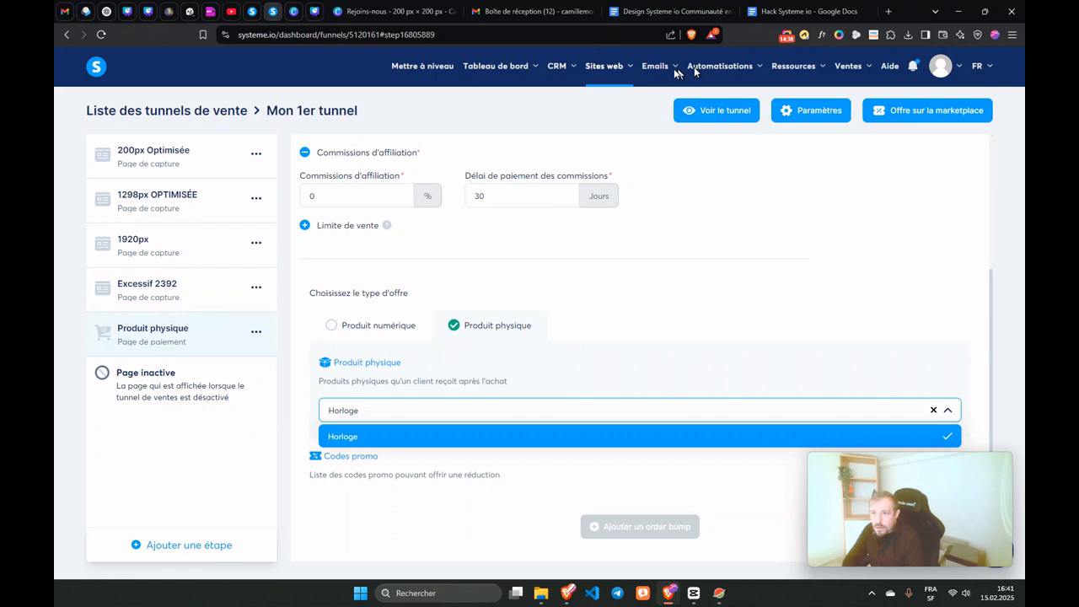
Step: Create a second physical product named Produit 2 with a price of 10 in Euro, and save it
mouse_move(791, 71)
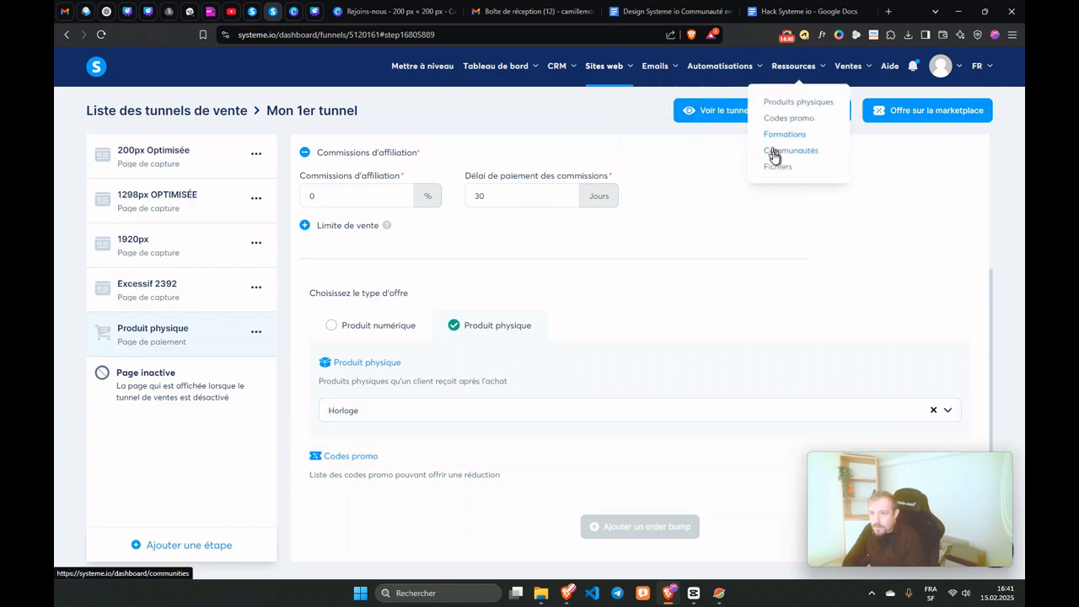
click(776, 103)
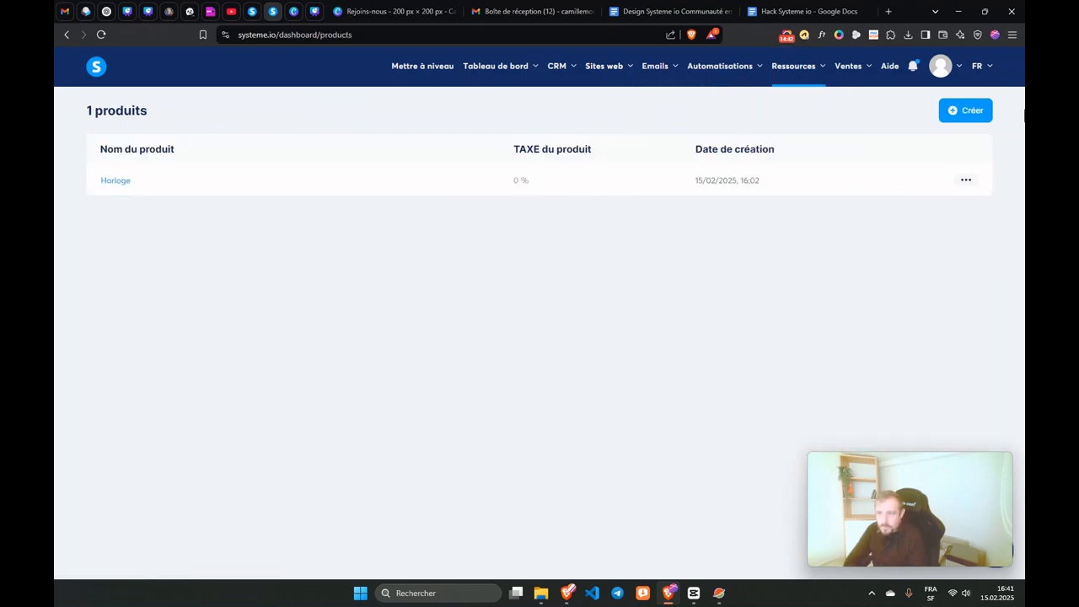
click(966, 111)
click(356, 161)
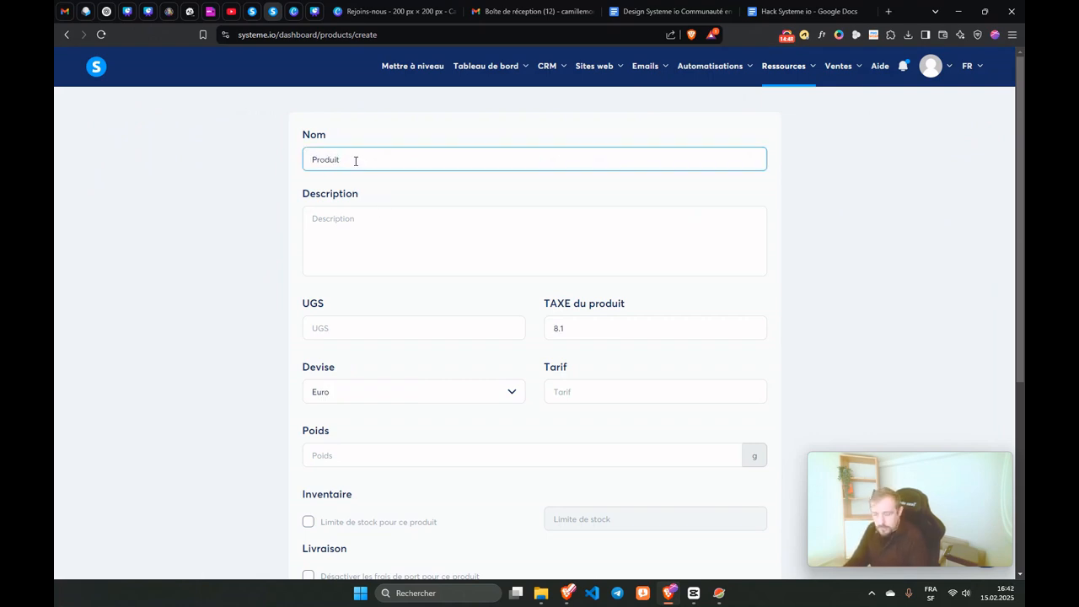
click(325, 232)
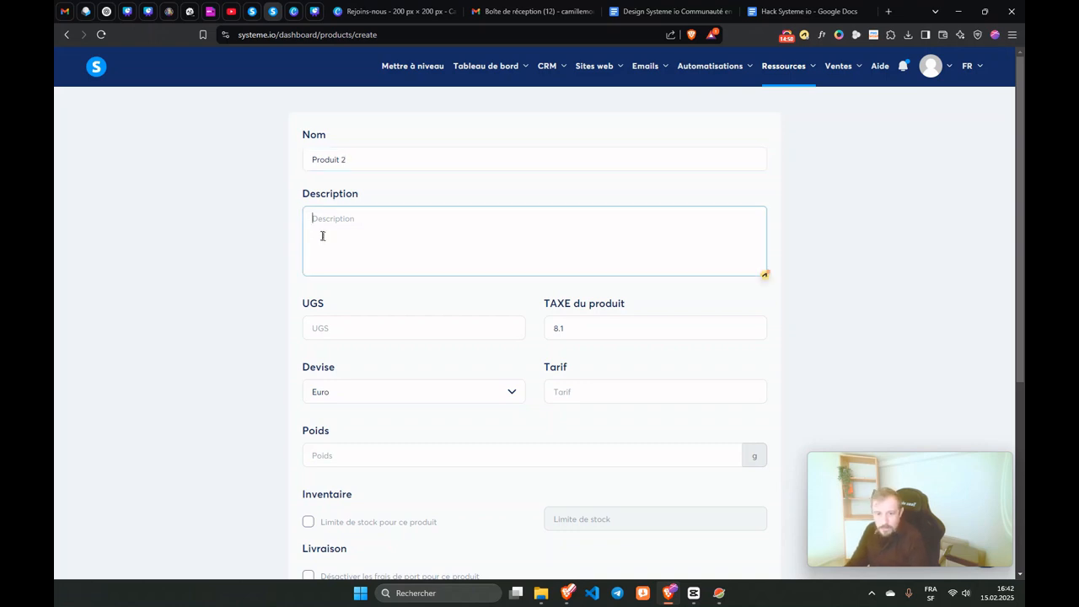
click(345, 327)
click(413, 392)
click(595, 395)
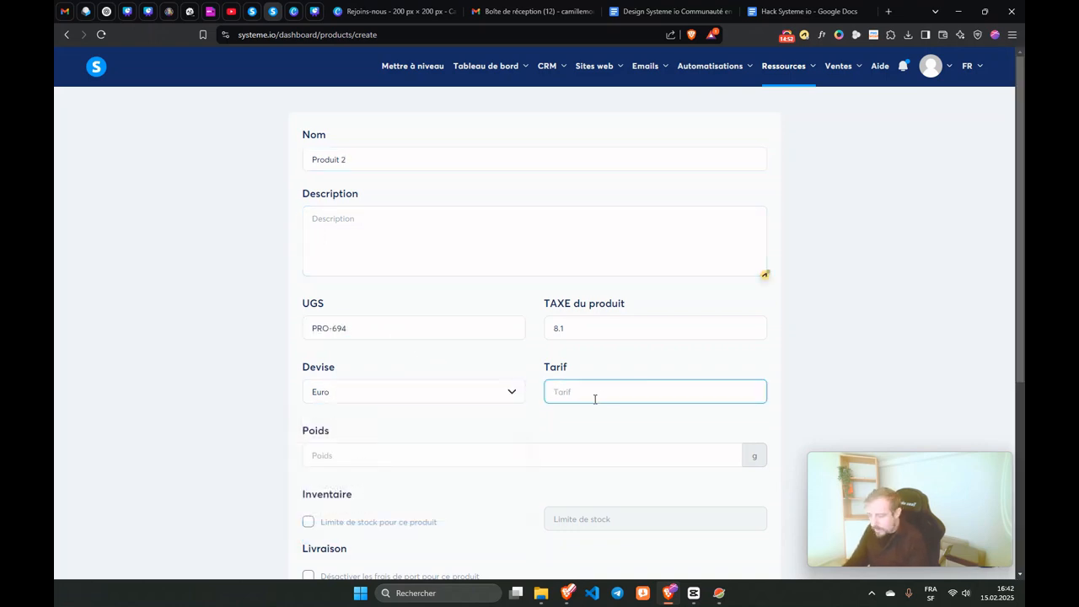
click(376, 461)
scroll(379, 463, down, 4)
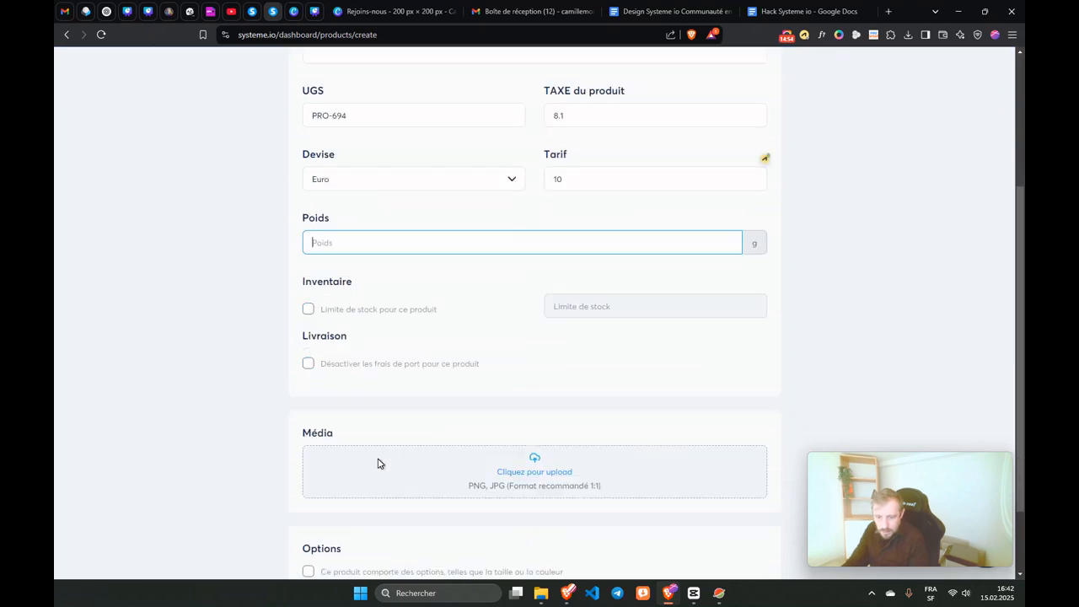
click(704, 541)
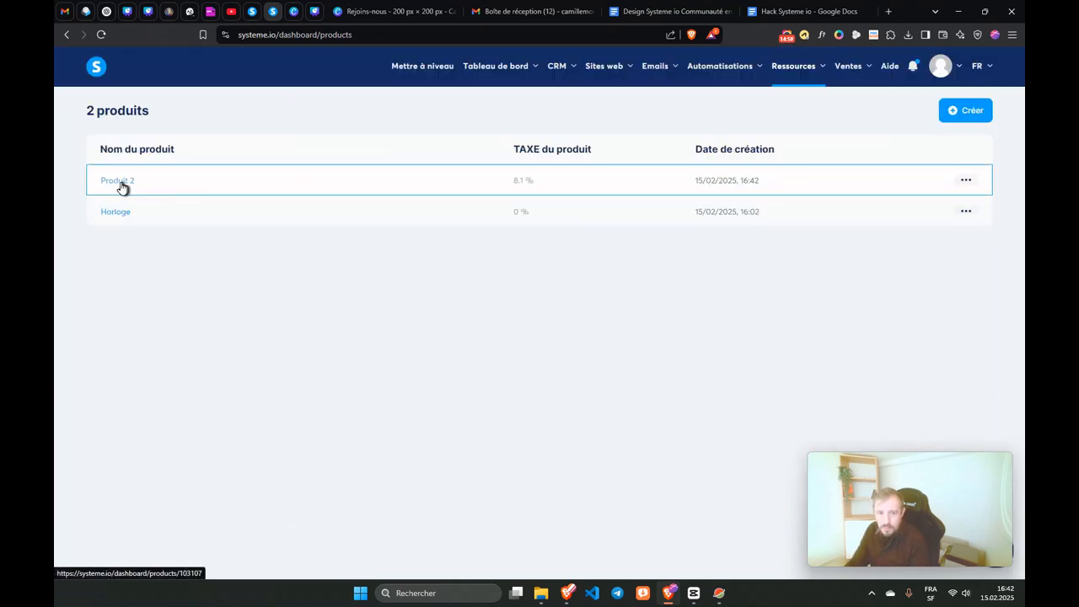
Step: Return to the list of sales tunnels, open Mon 1er tunnel and reload its page
mouse_move(597, 74)
click(582, 125)
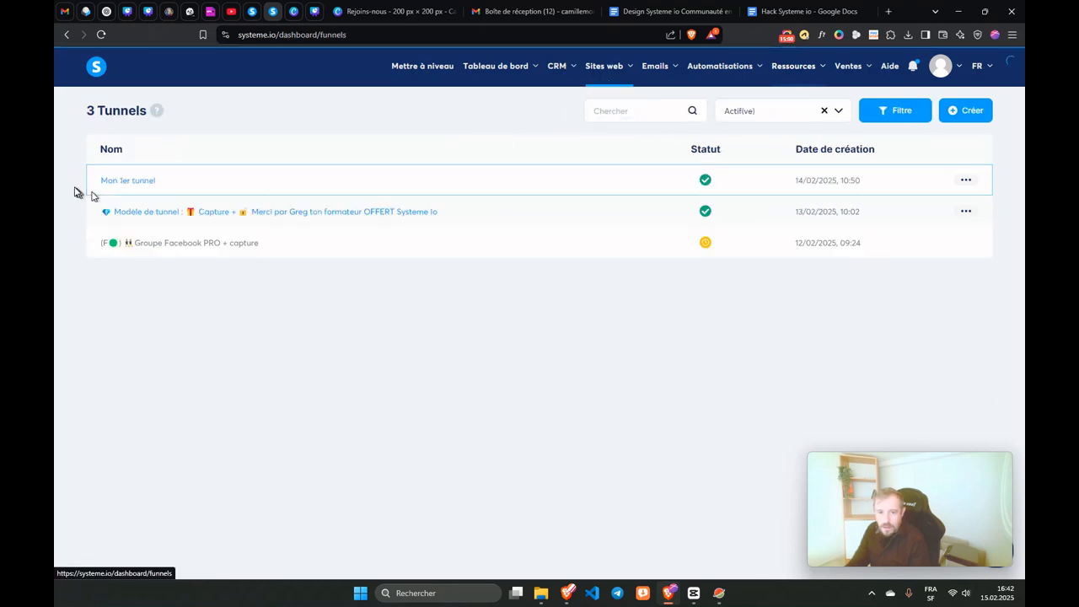
click(118, 183)
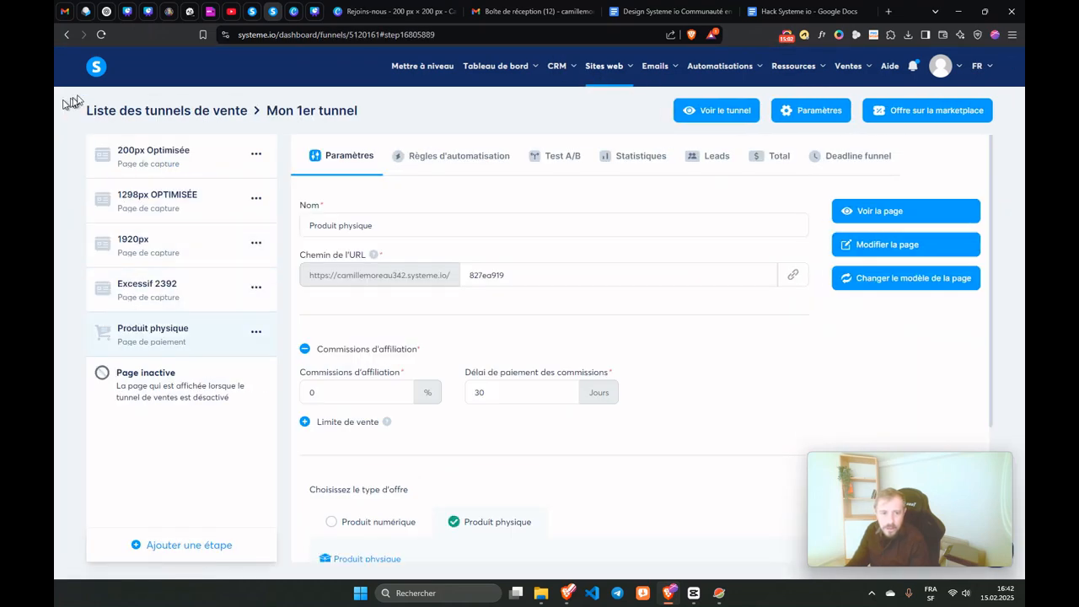
click(100, 35)
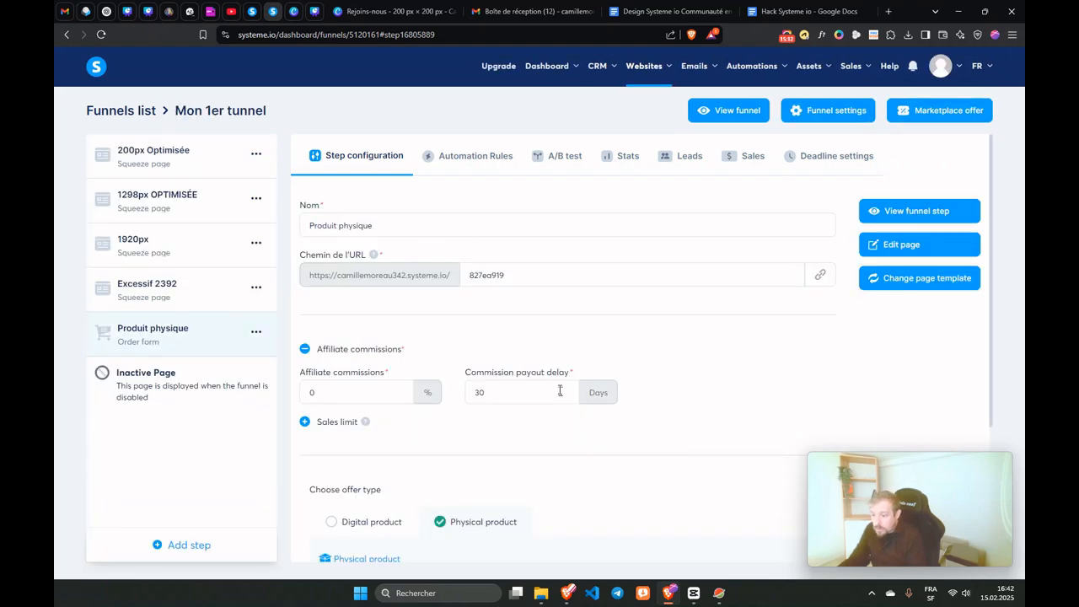
Step: Clear the physical product offered by the Produit physique step, select Horloge for it and save
scroll(514, 354, down, 3)
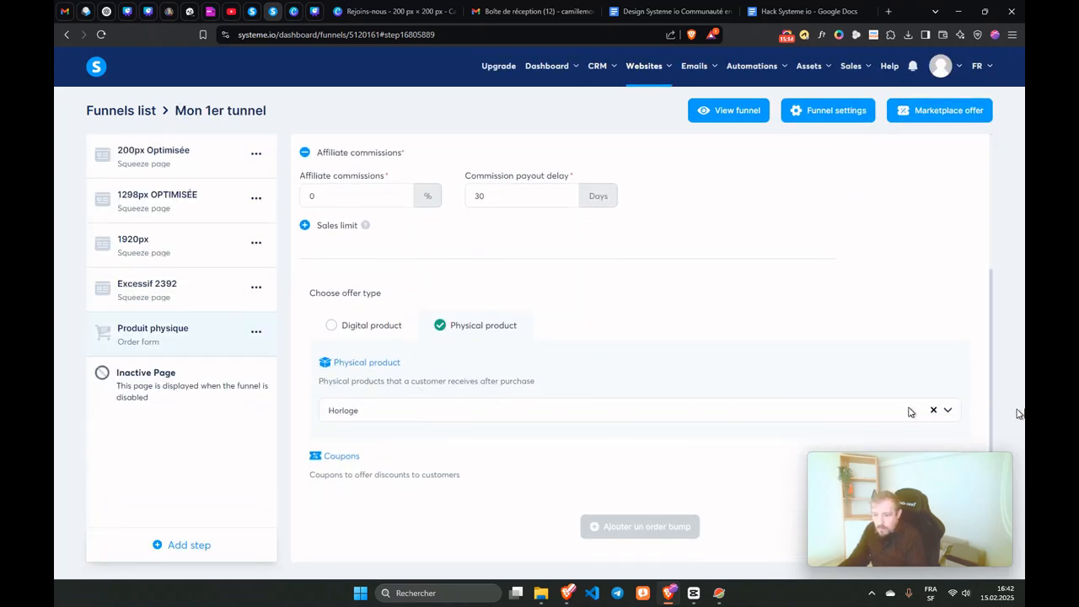
click(934, 412)
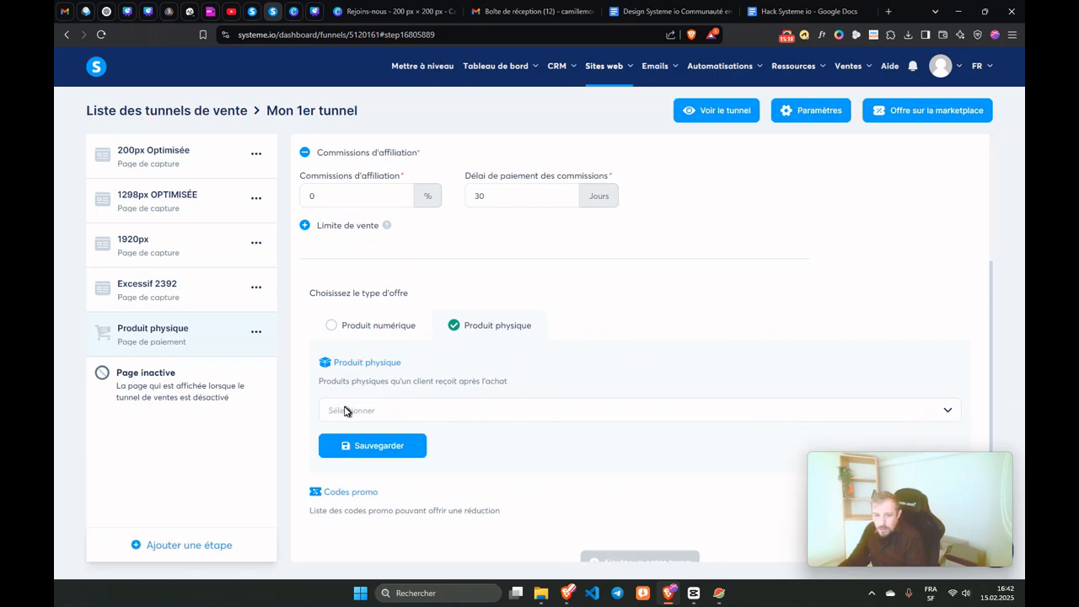
click(342, 409)
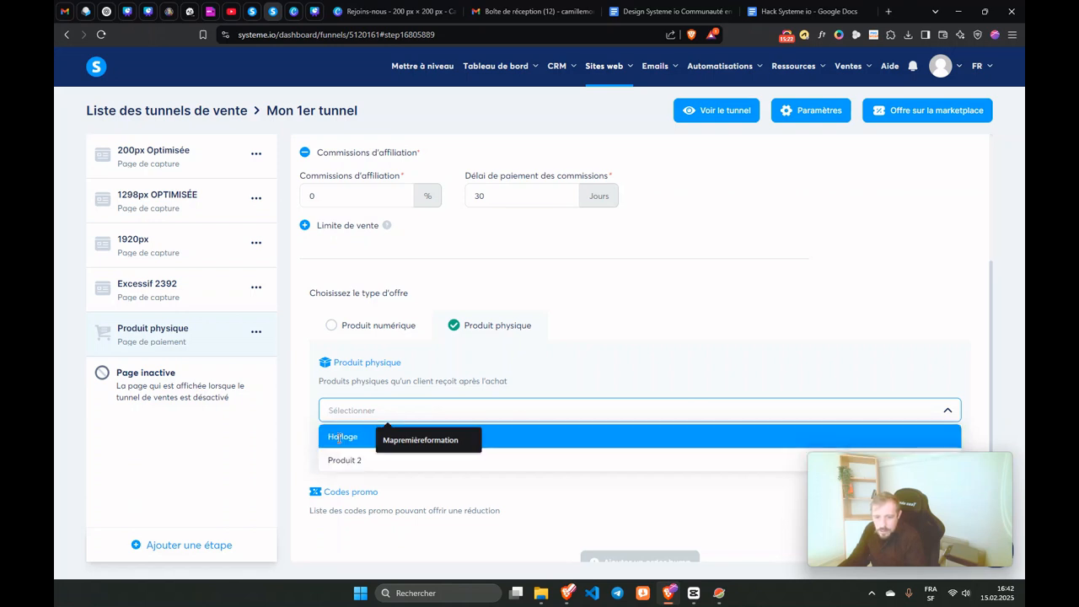
click(336, 437)
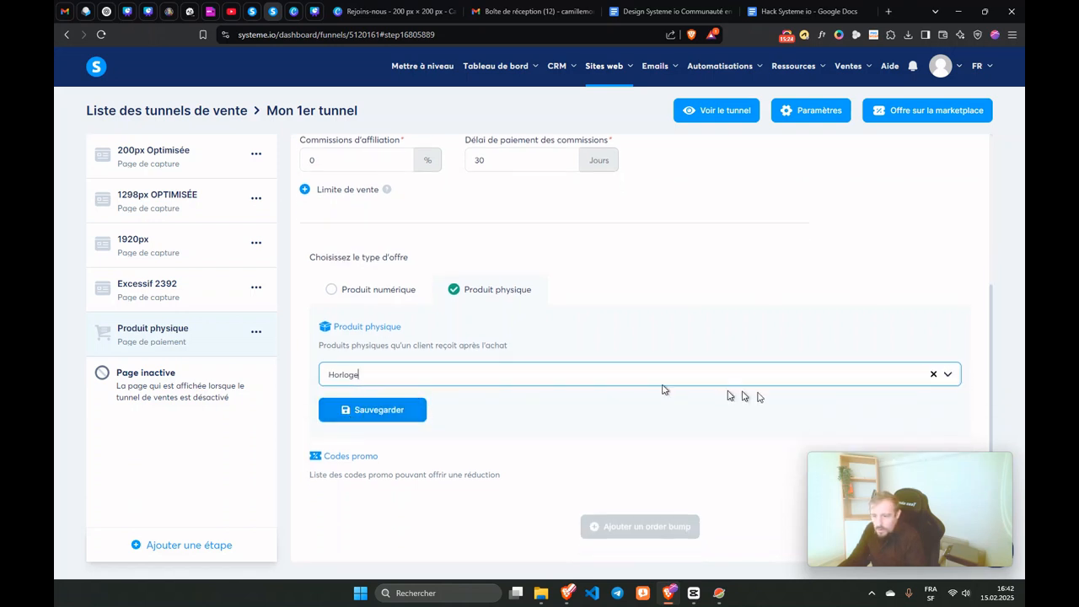
click(372, 412)
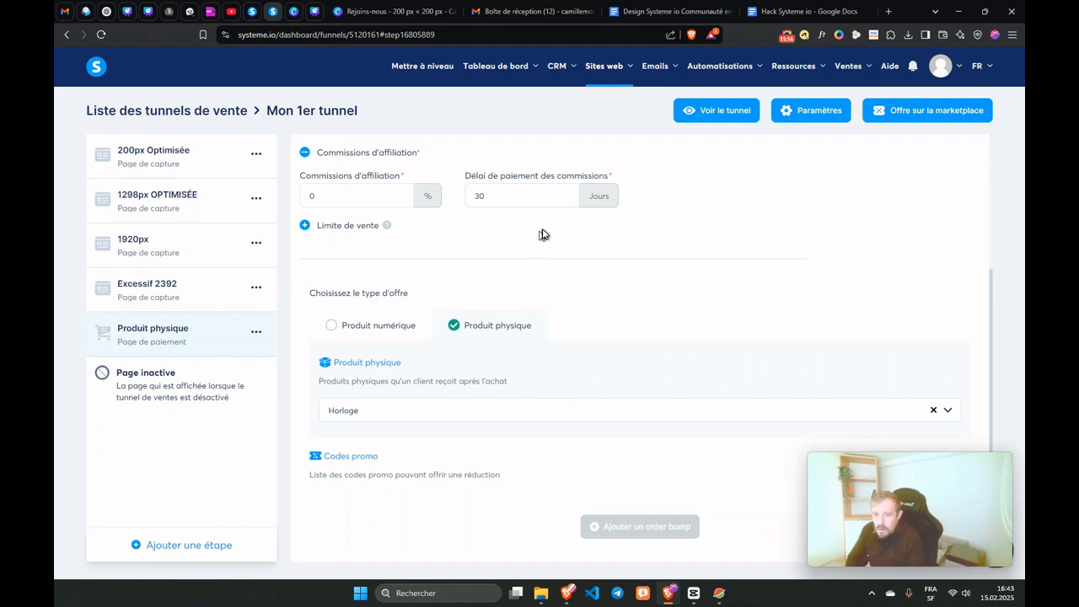
scroll(320, 361, up, 2)
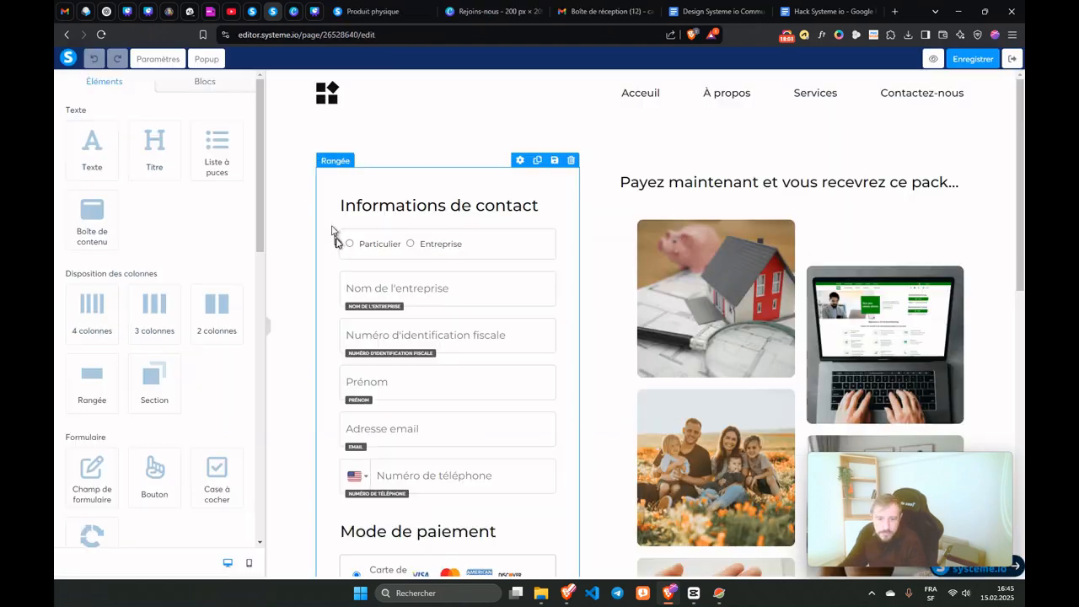
Step: Add a Produit physique element to the payment page and place it between the Détails de la commande heading and the offer price
scroll(338, 244, down, 5)
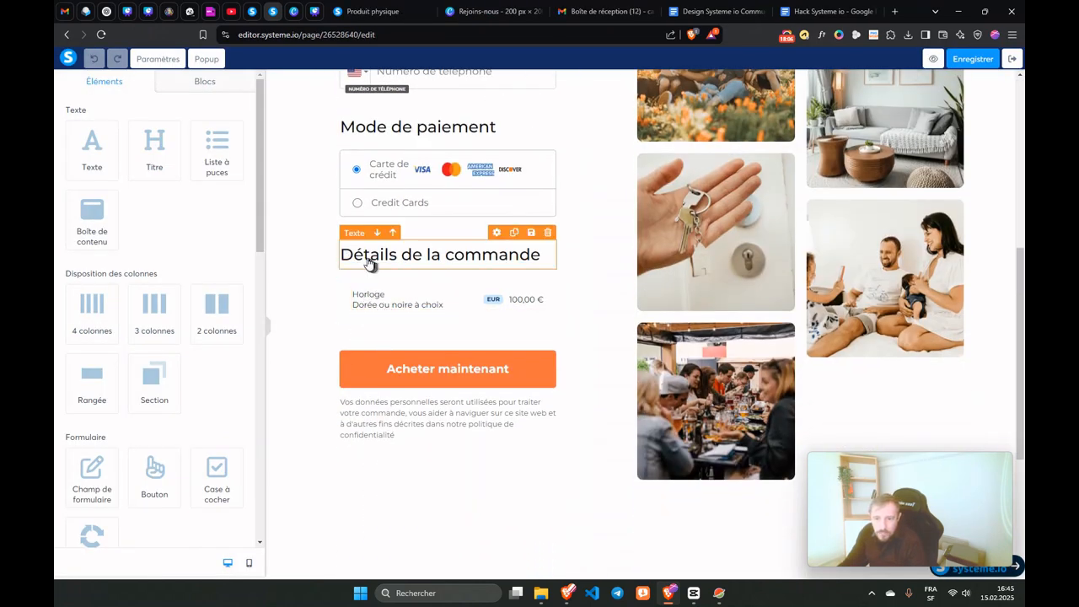
scroll(144, 270, down, 5)
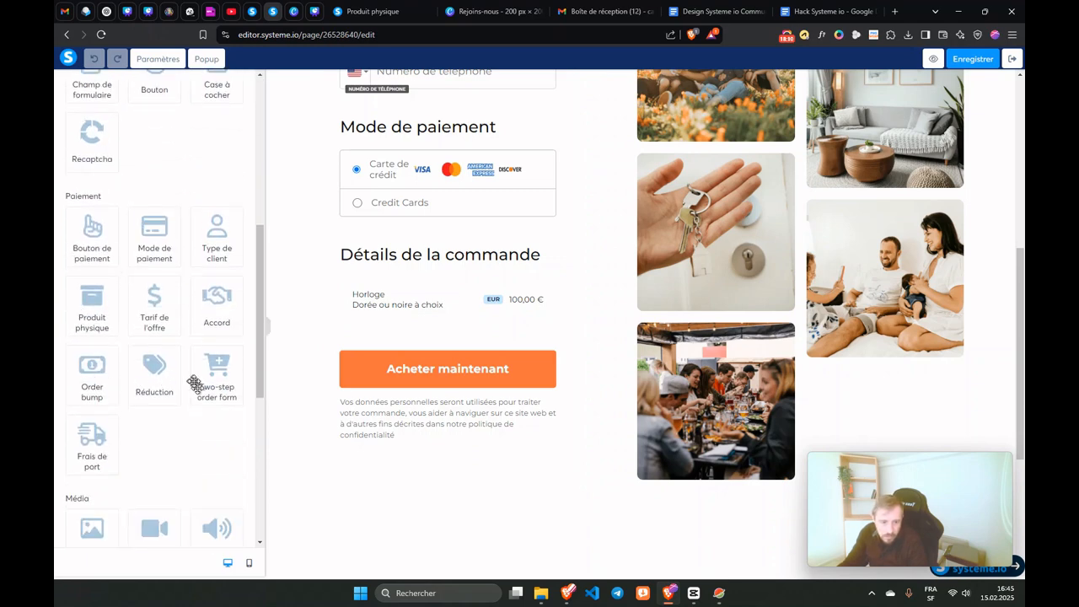
drag(88, 300, 358, 282)
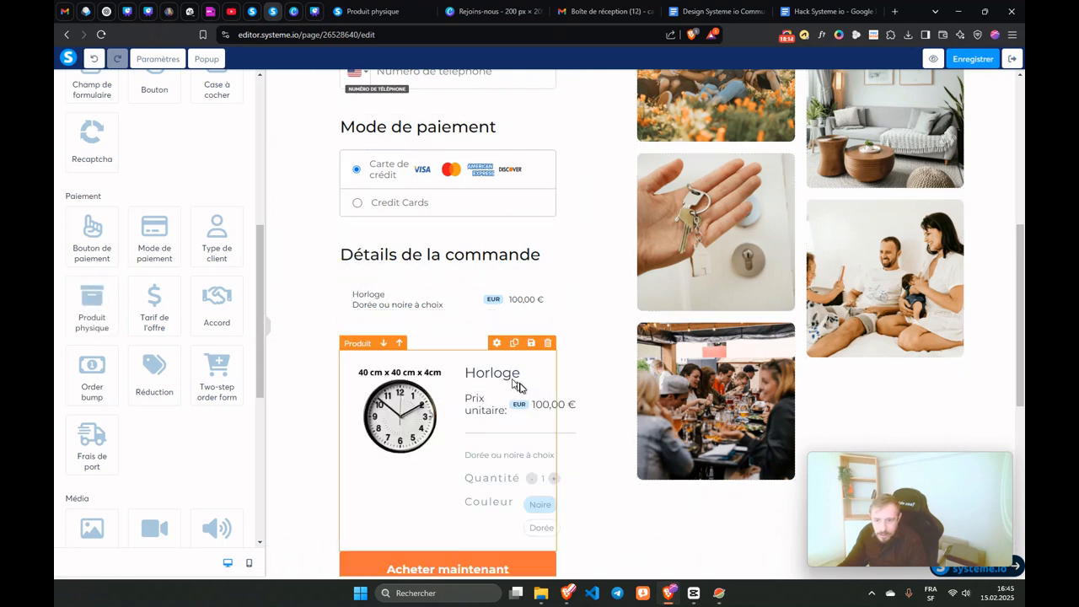
drag(520, 385, 384, 300)
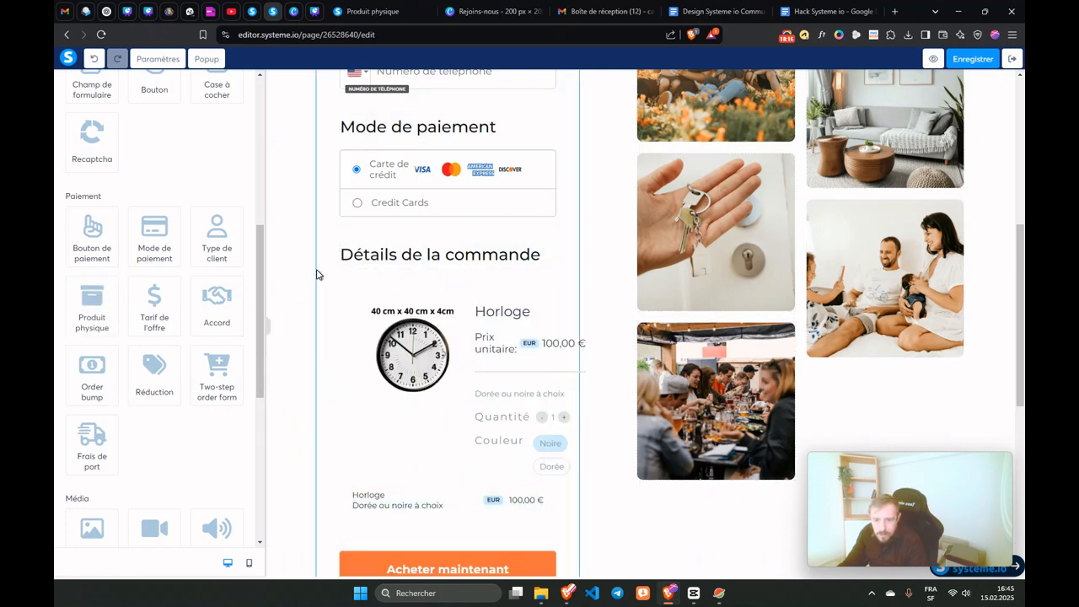
scroll(363, 337, down, 2)
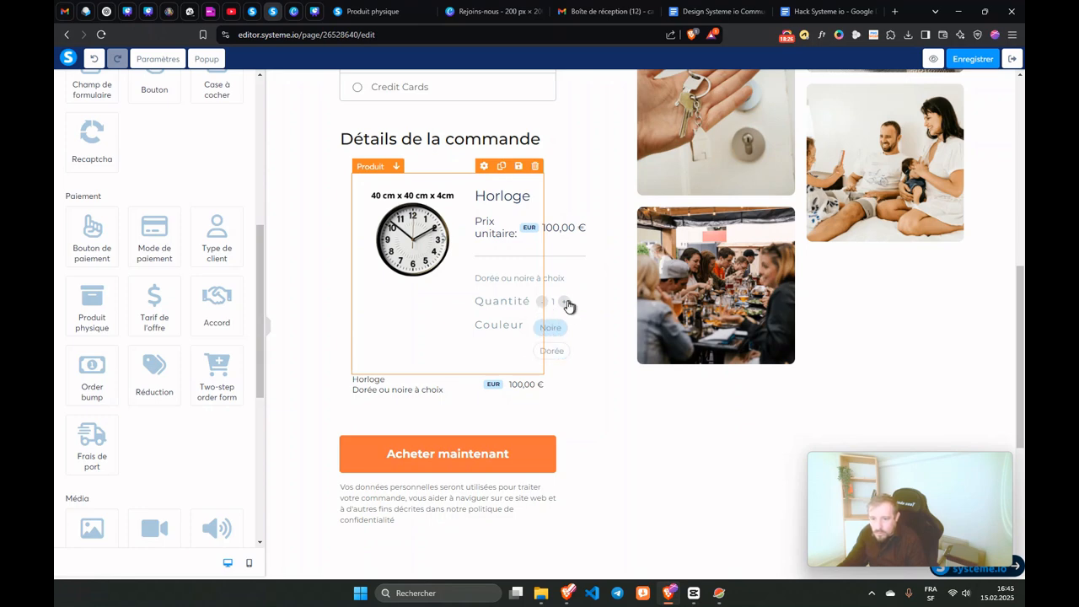
click(557, 349)
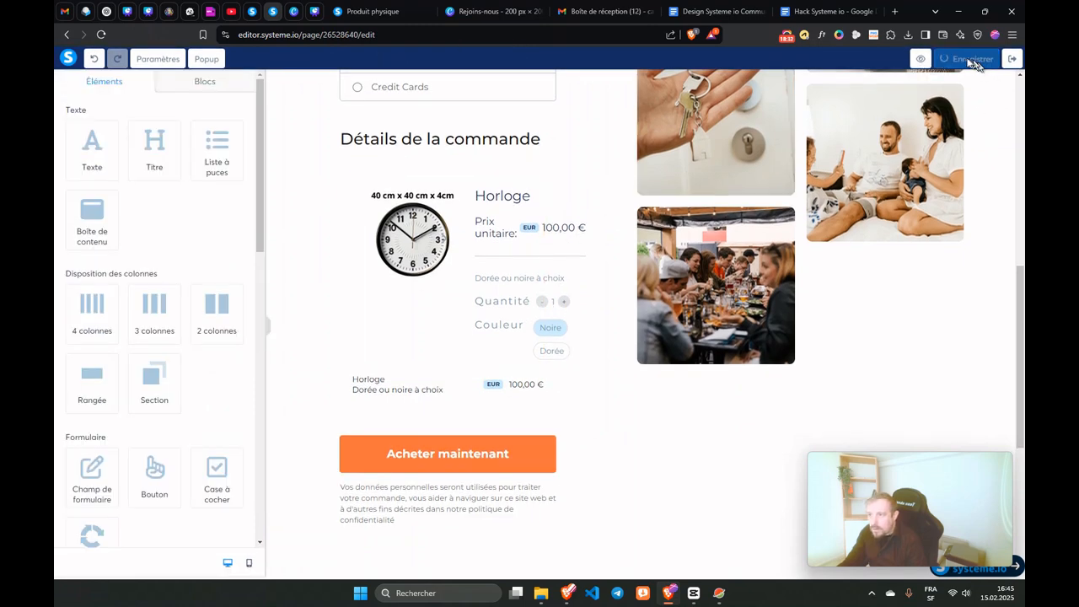
Step: Save the payment page and open its preview
click(943, 59)
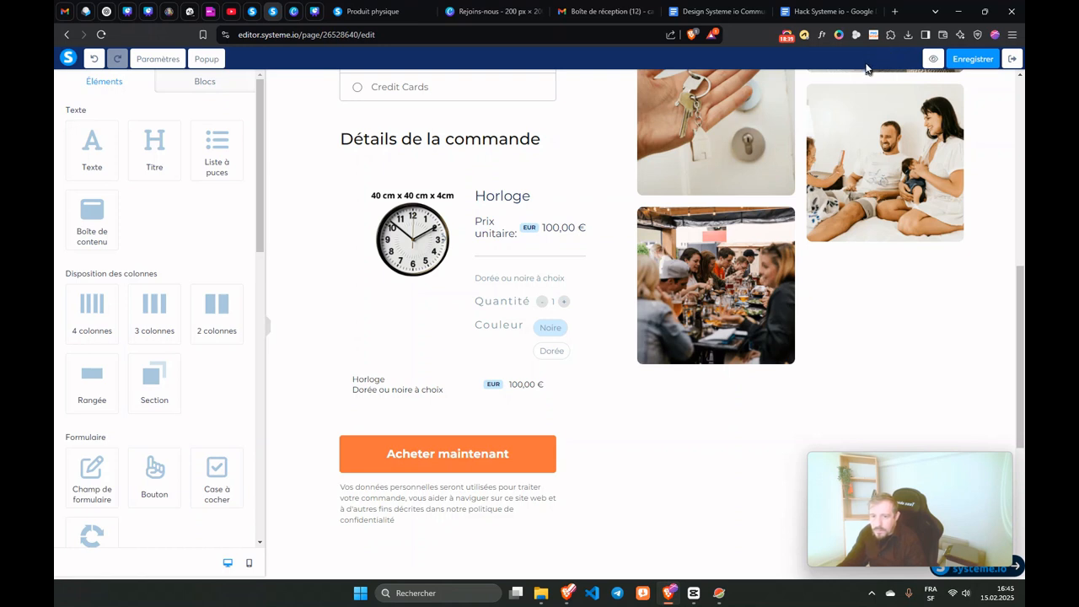
click(933, 58)
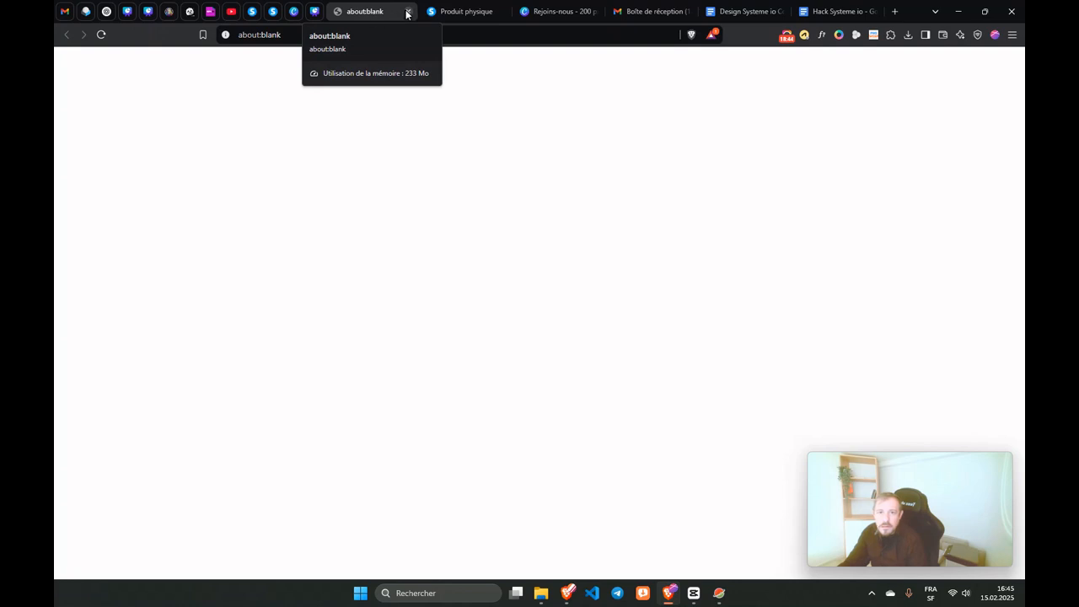
click(407, 12)
click(962, 61)
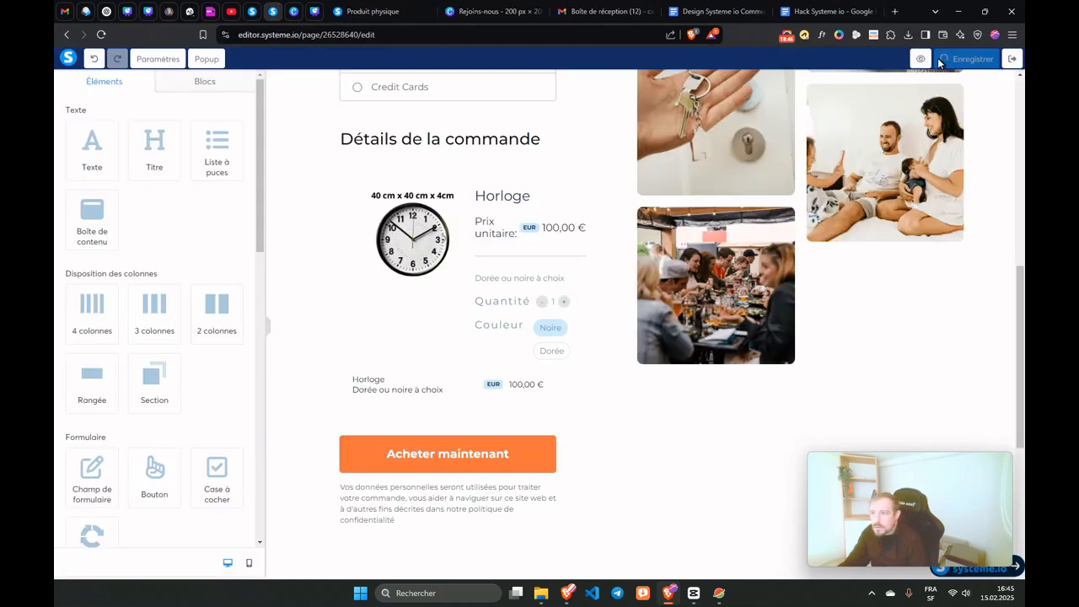
click(931, 59)
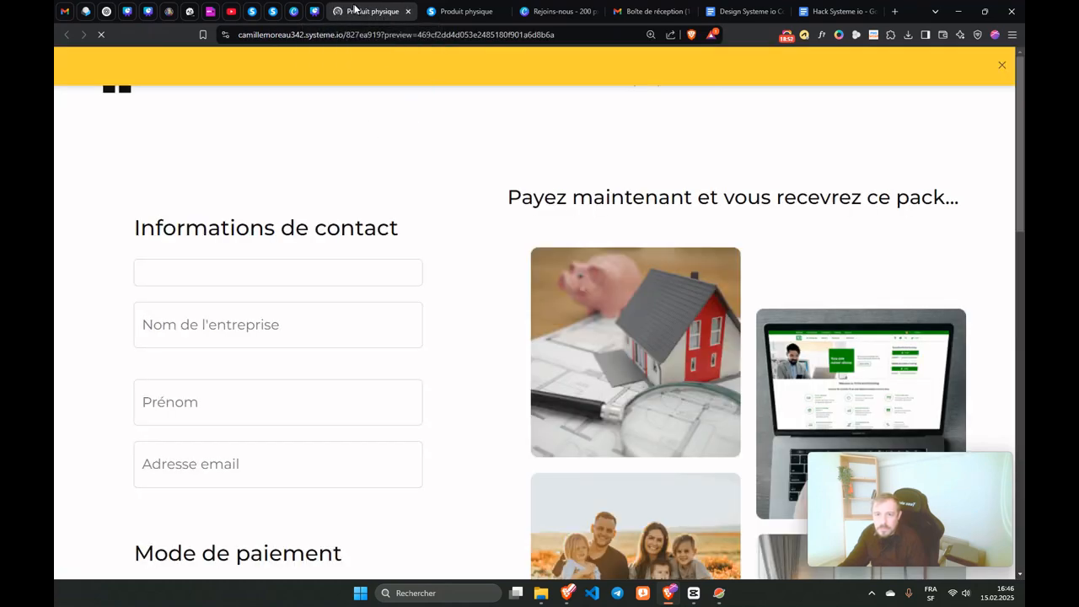
Step: Remove the preview parameter from the page address and load the public version of the payment page
drag(382, 32, 557, 35)
key(BackSpace)
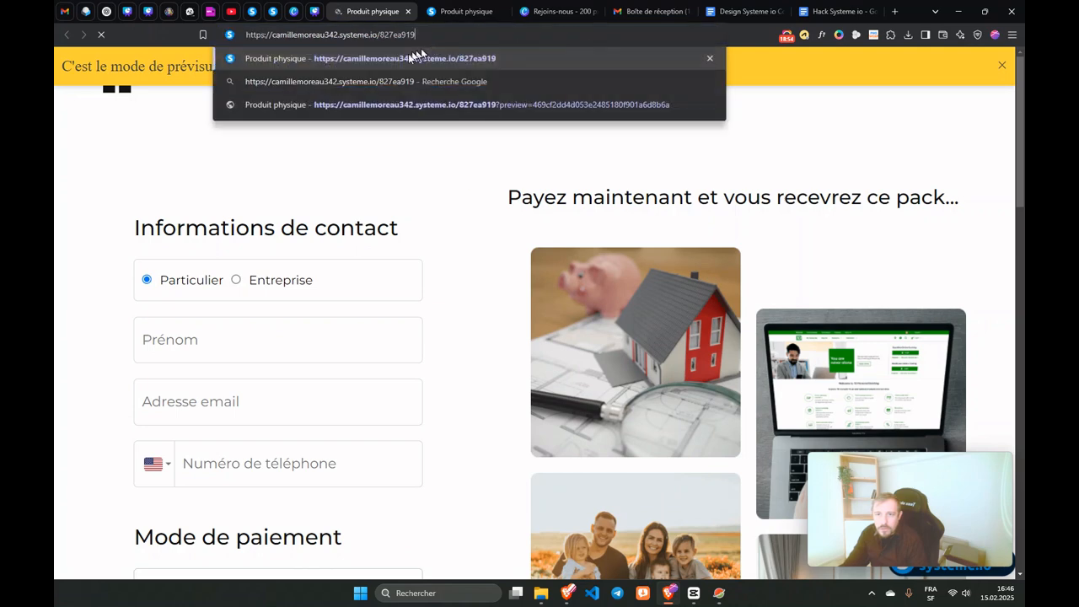
key(Return)
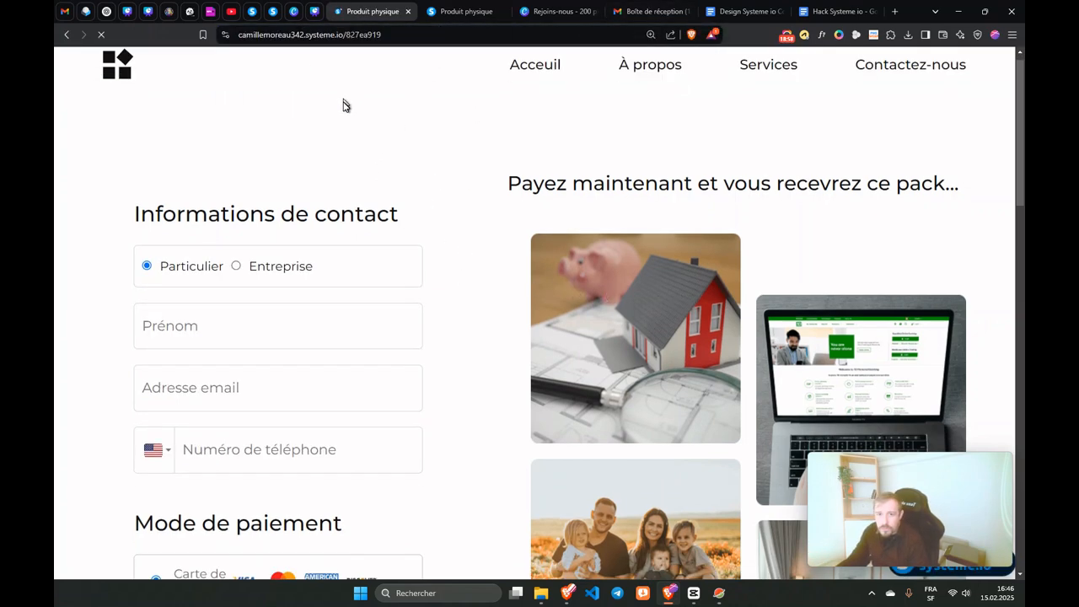
scroll(344, 105, down, 5)
scroll(332, 116, down, 3)
scroll(337, 93, up, 3)
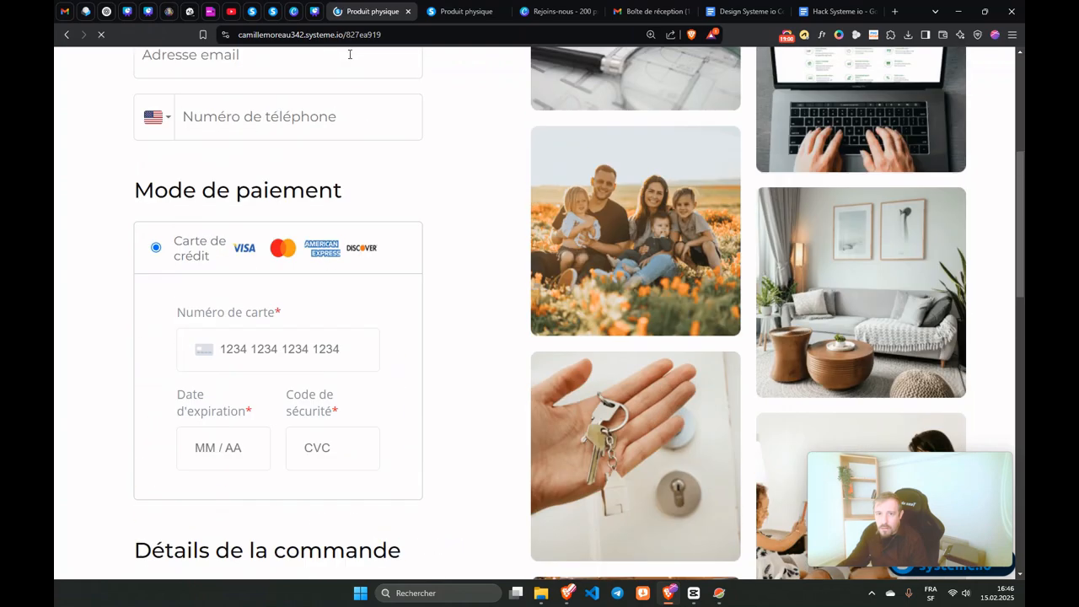
Step: Copy the public payment page's address and open it in a new private browsing window
click(352, 38)
key(ctrl+c)
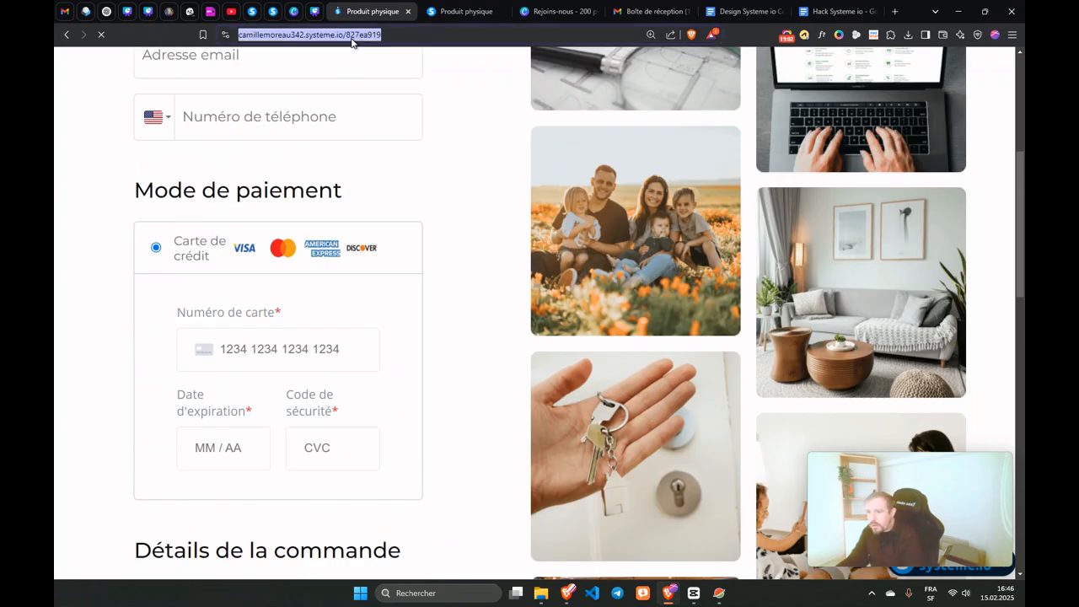
click(1012, 35)
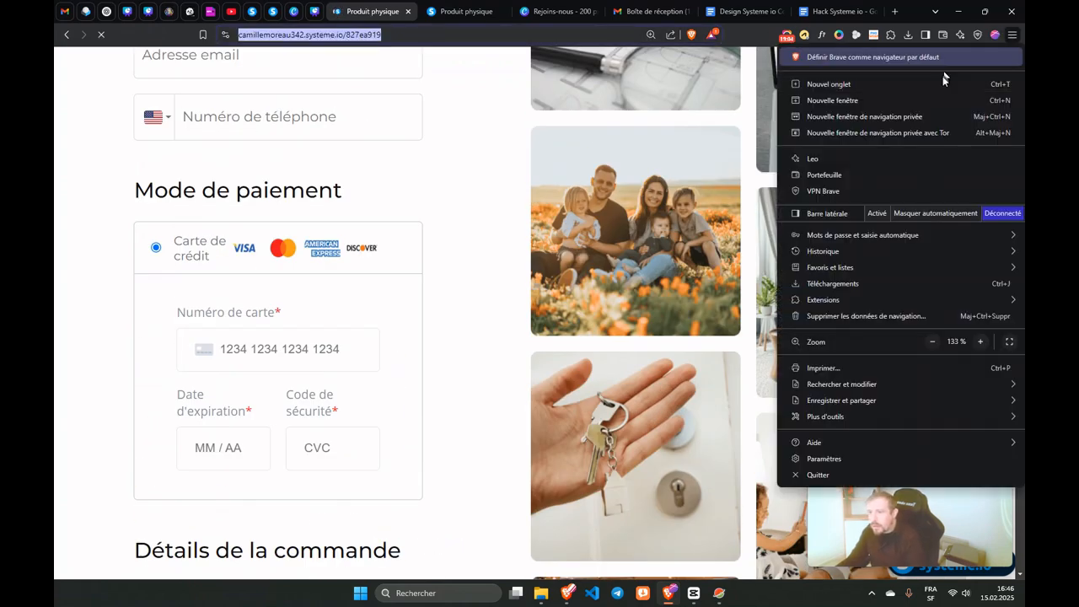
click(909, 123)
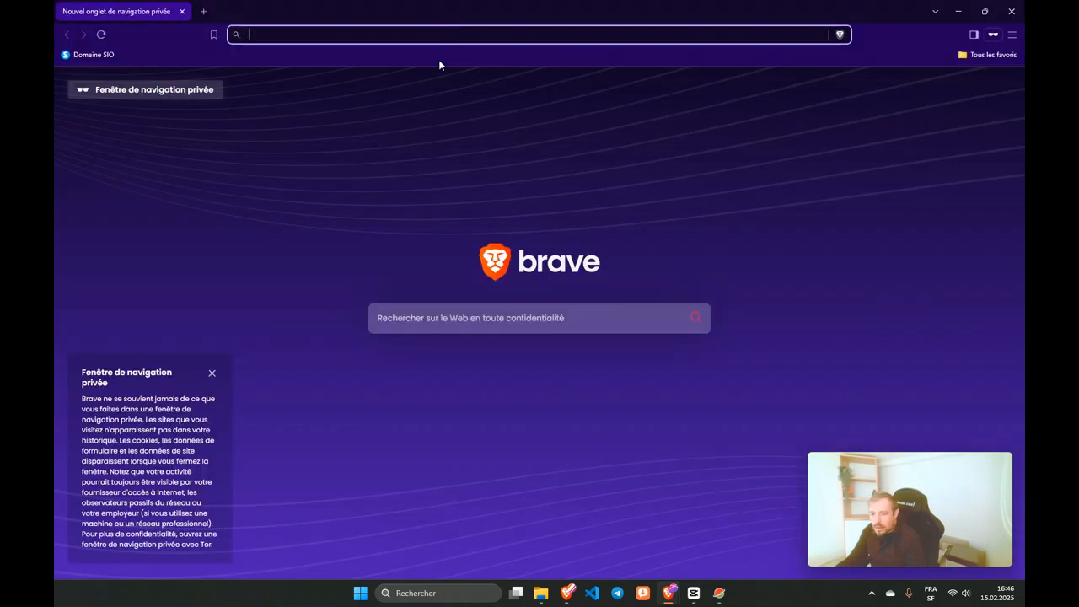
key(ctrl+v)
key(Return)
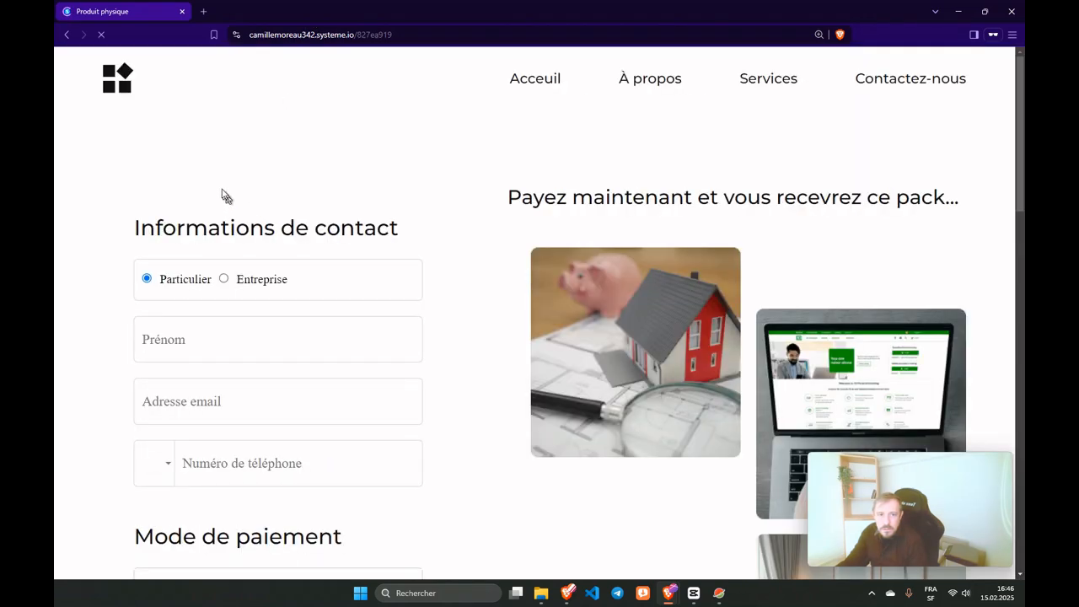
Step: Examine the order details on the public payment page and browse through the Horloge product's images
scroll(215, 150, down, 6)
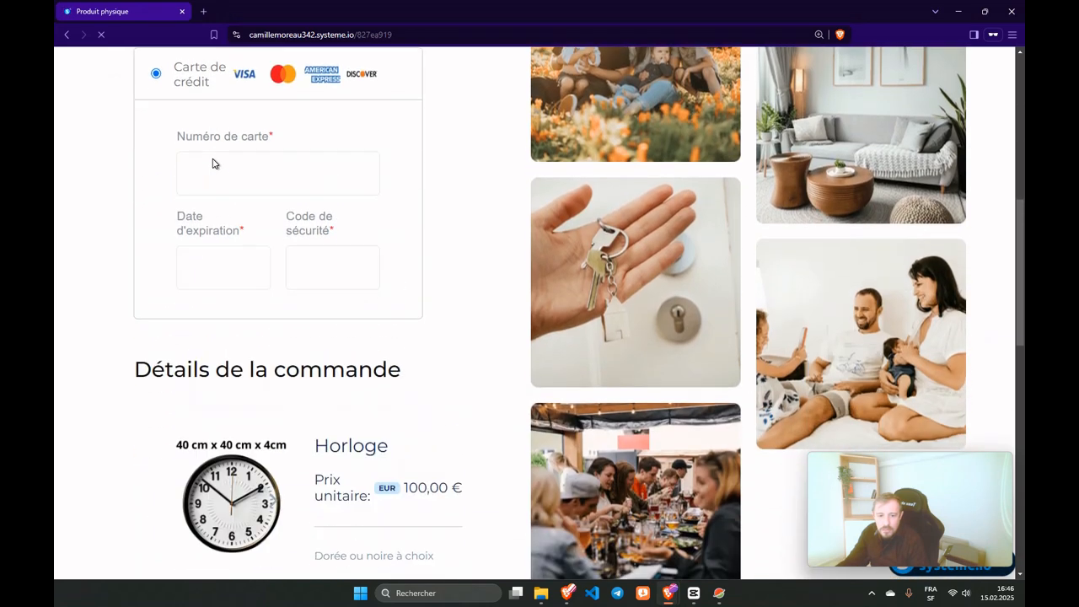
scroll(226, 183, down, 2)
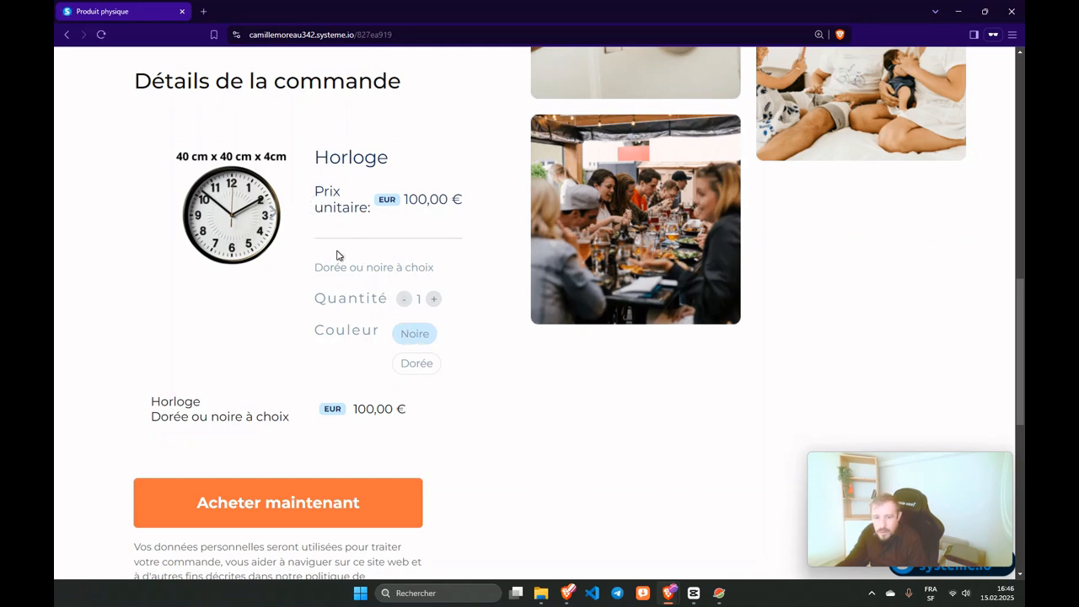
click(270, 214)
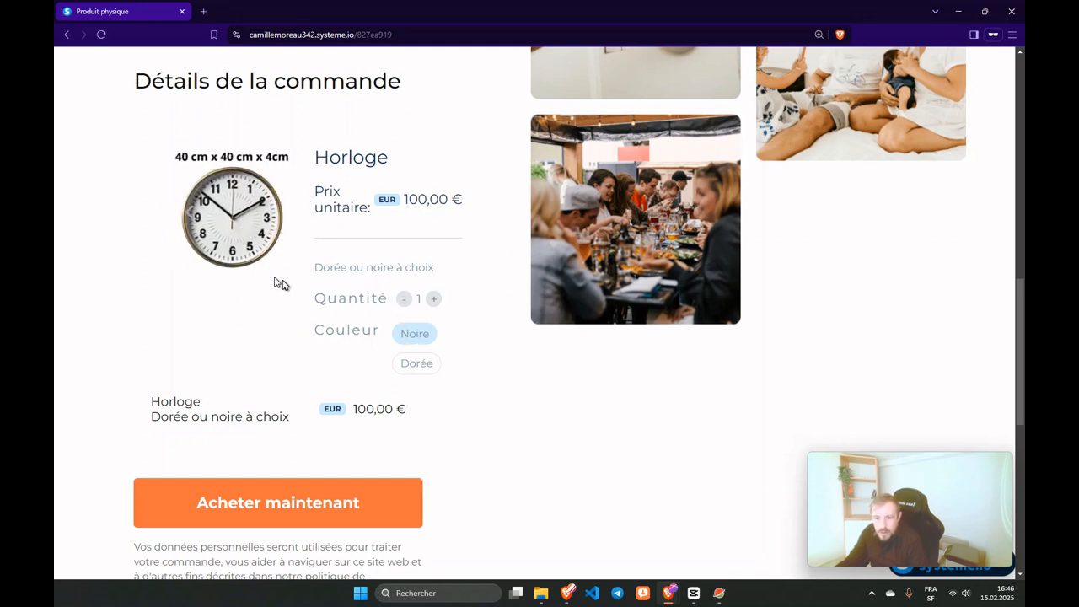
click(187, 217)
click(270, 223)
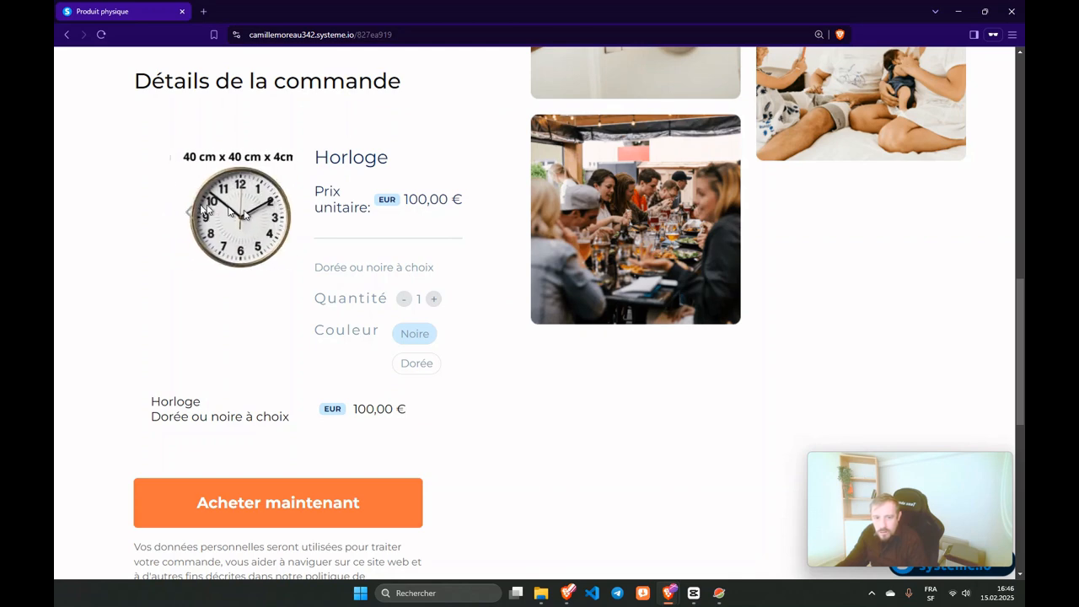
click(187, 214)
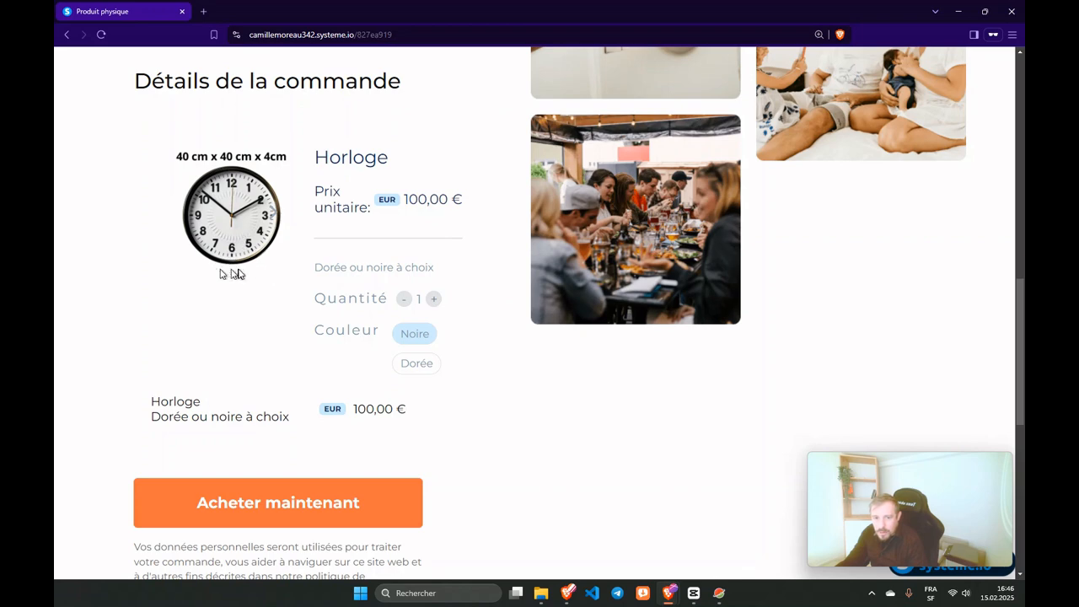
click(265, 221)
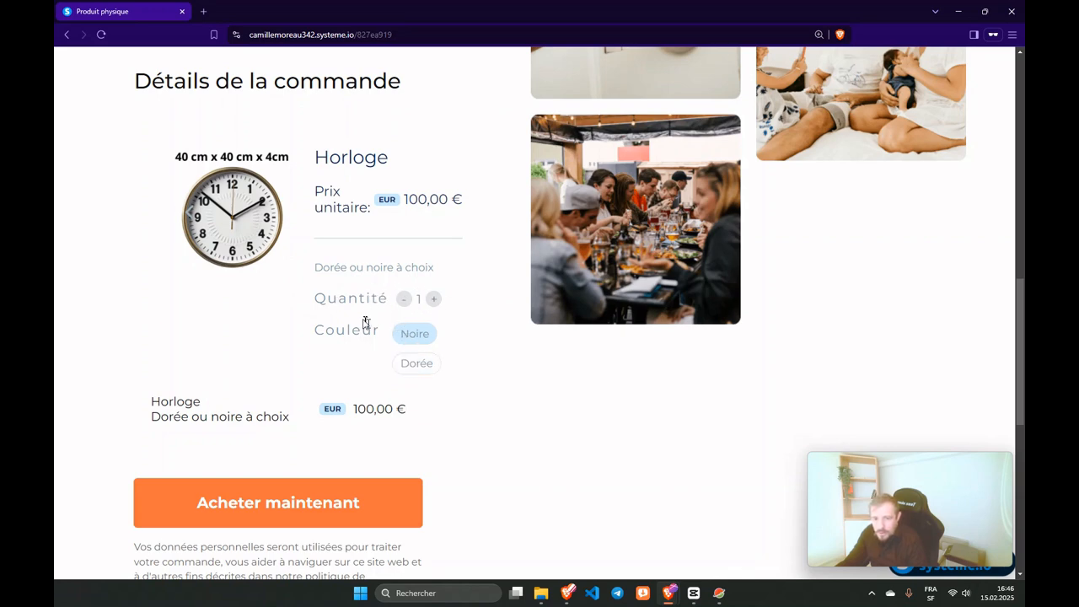
Step: Set the Horloge quantity to 3 and choose the colour Dorée in the order details
drag(151, 402, 305, 416)
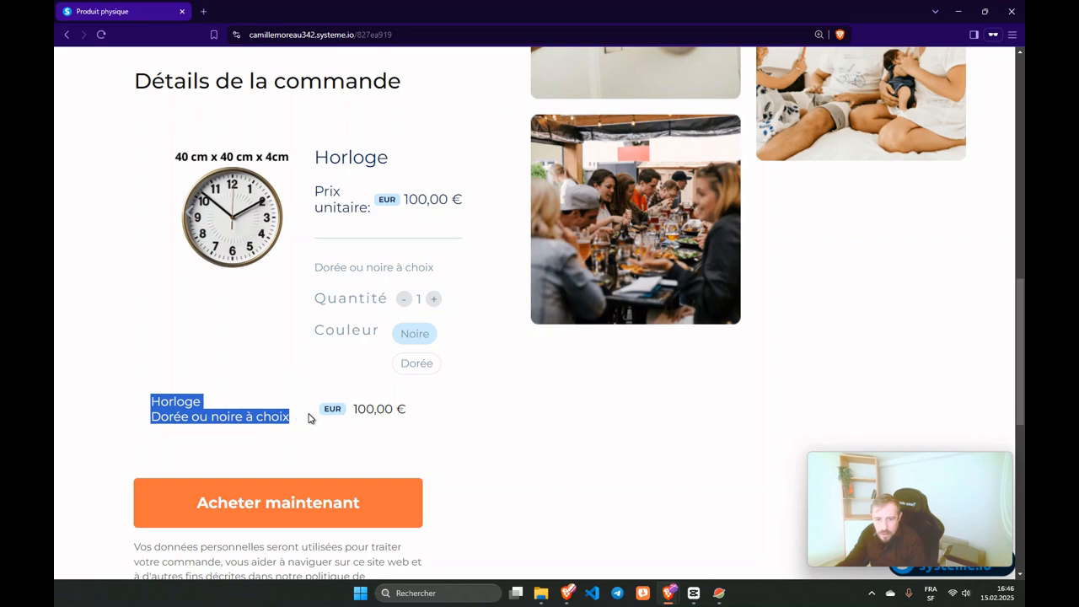
click(433, 298)
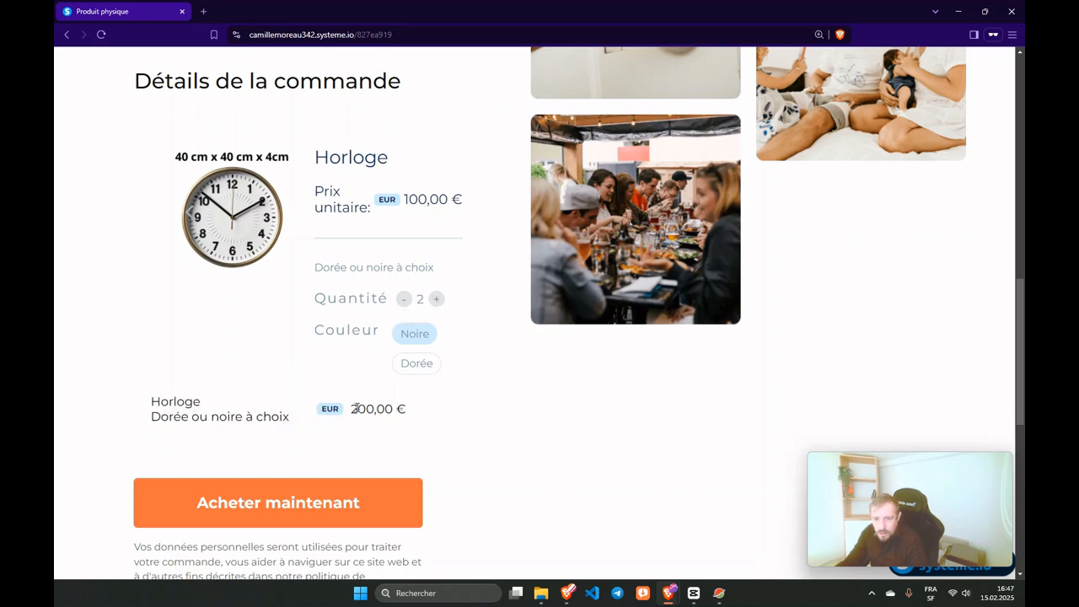
click(406, 365)
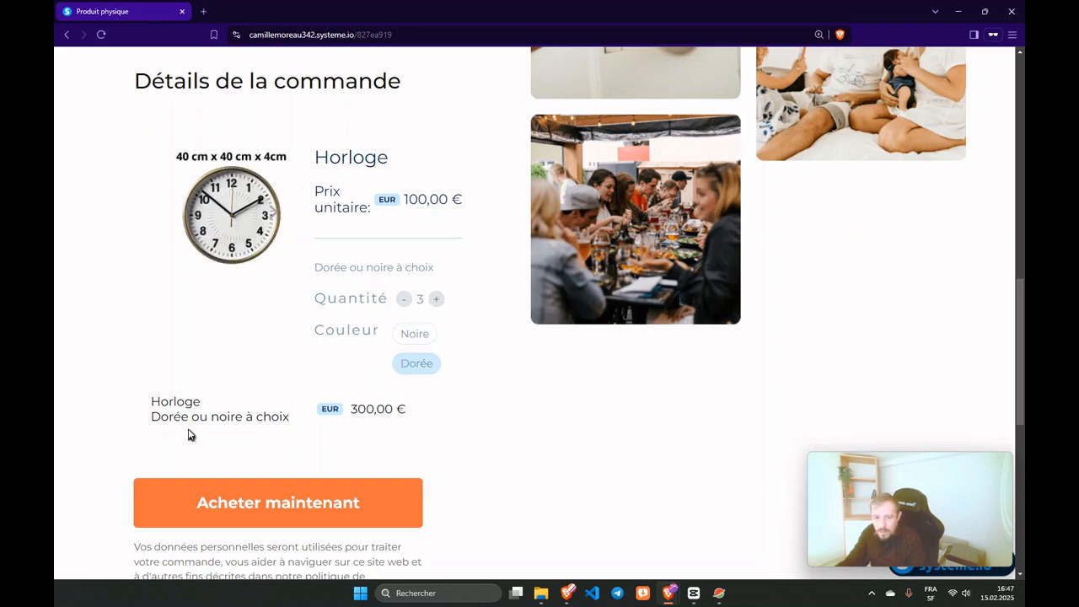
Step: Switch the Horloge colour to Noire in the public page's order details
click(406, 337)
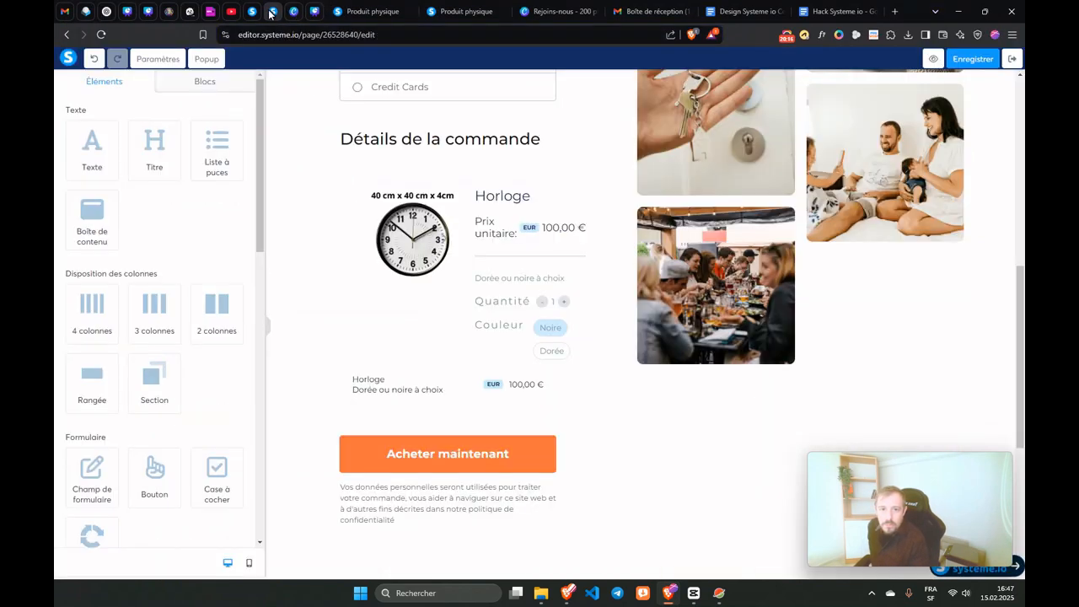
Step: Return to the systeme.io dashboard and open the Horloge product from the list of physical products
click(271, 12)
scroll(767, 239, up, 3)
scroll(767, 238, up, 3)
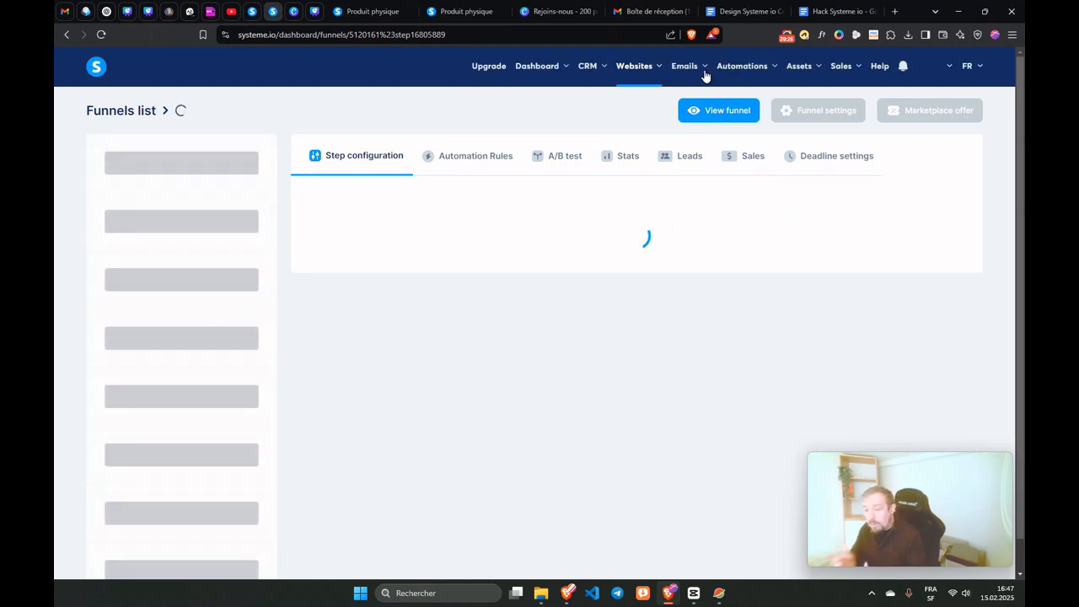
mouse_move(705, 75)
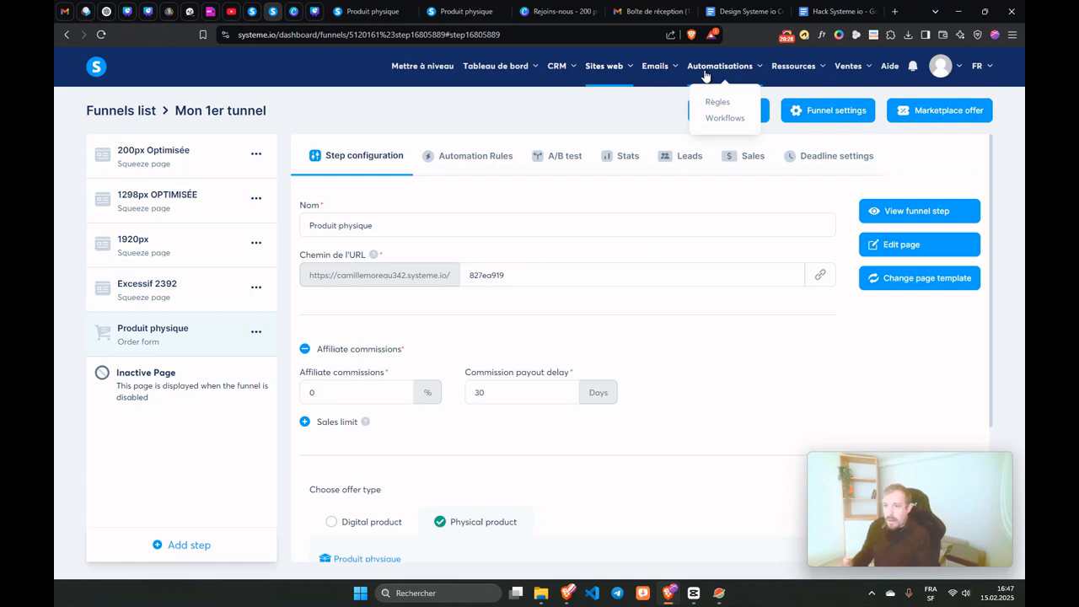
mouse_move(784, 68)
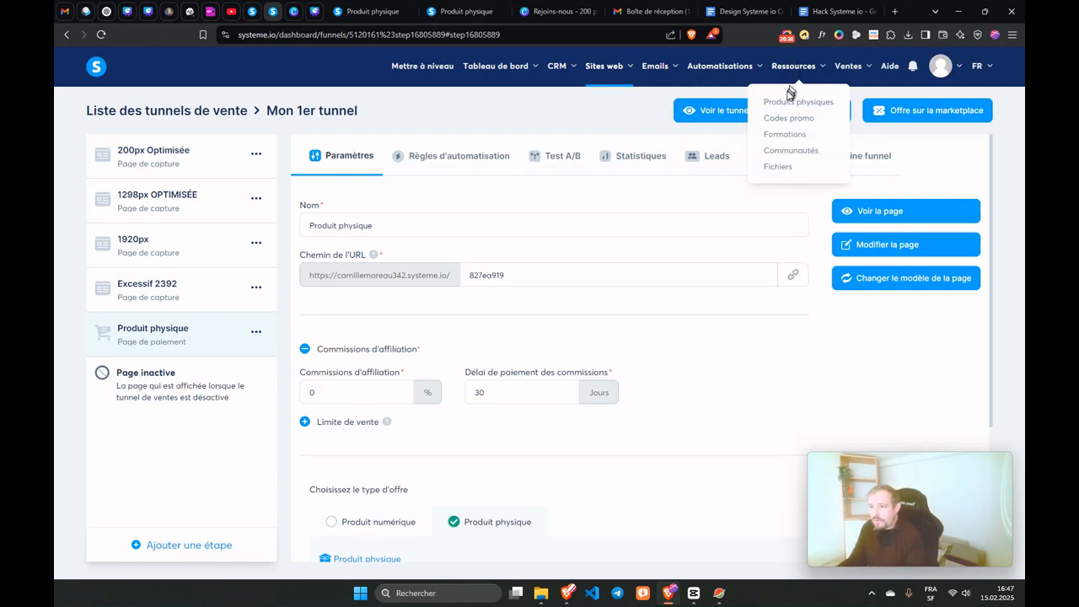
click(784, 104)
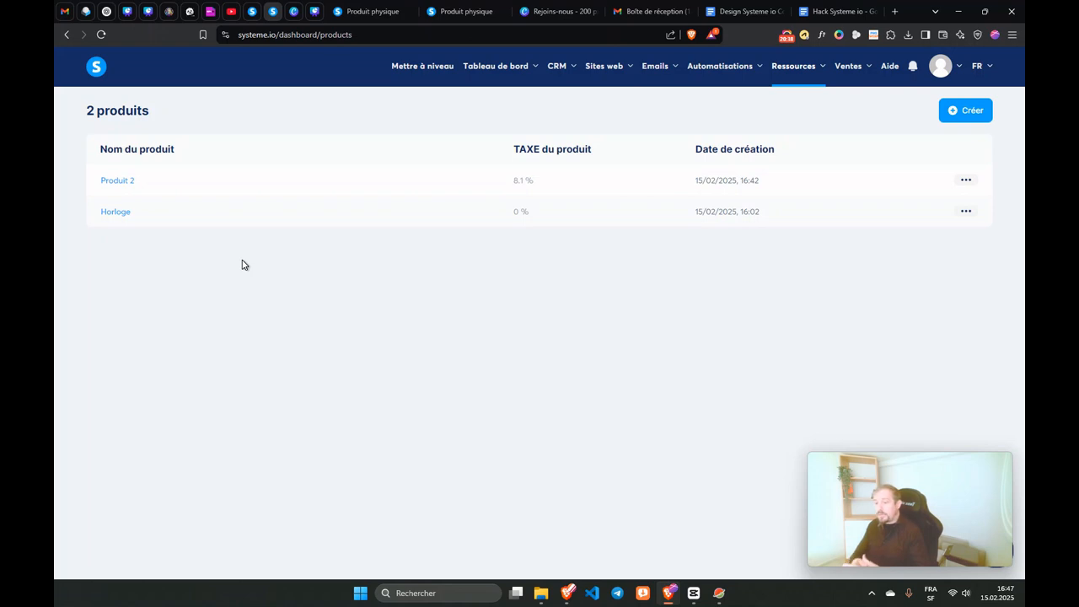
click(109, 211)
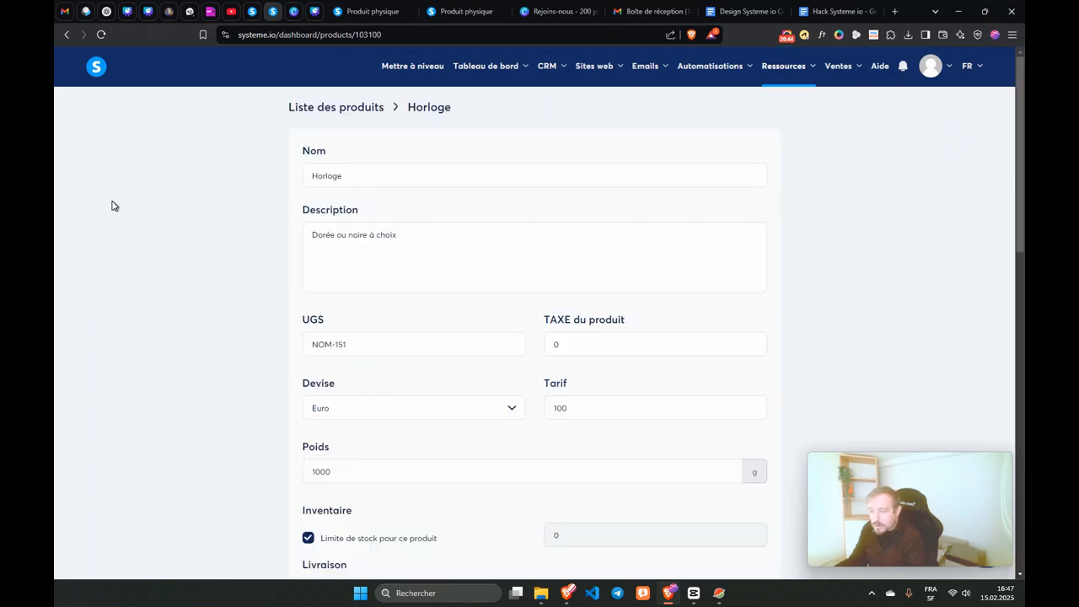
Step: Set the Horloge variant prices to 90 for Noire and 200 for Dorée, and save the product
scroll(540, 278, down, 4)
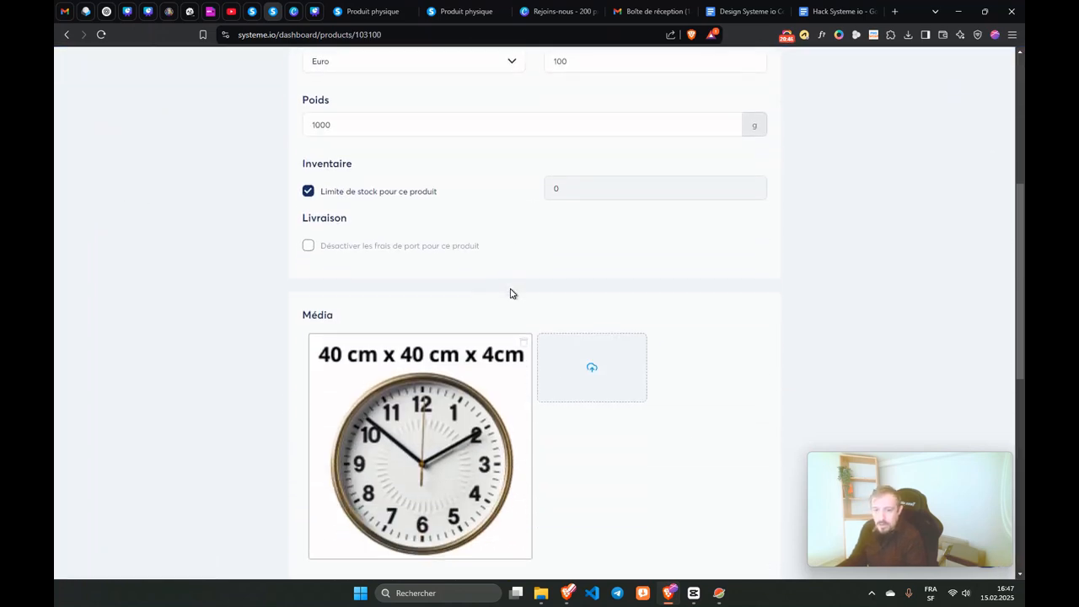
scroll(510, 295, down, 1)
scroll(491, 320, down, 5)
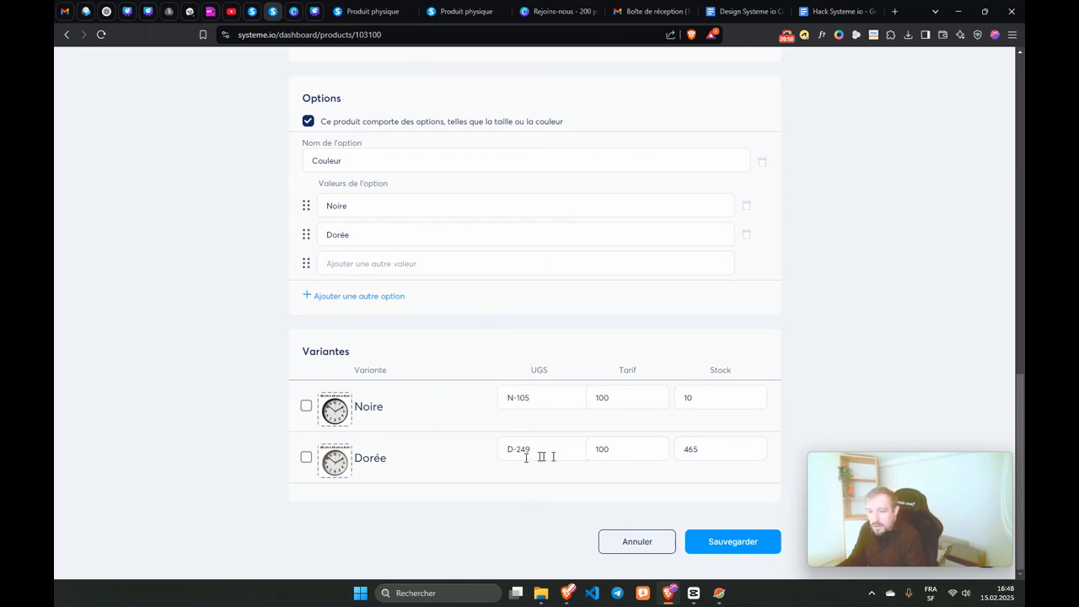
scroll(534, 440, up, 4)
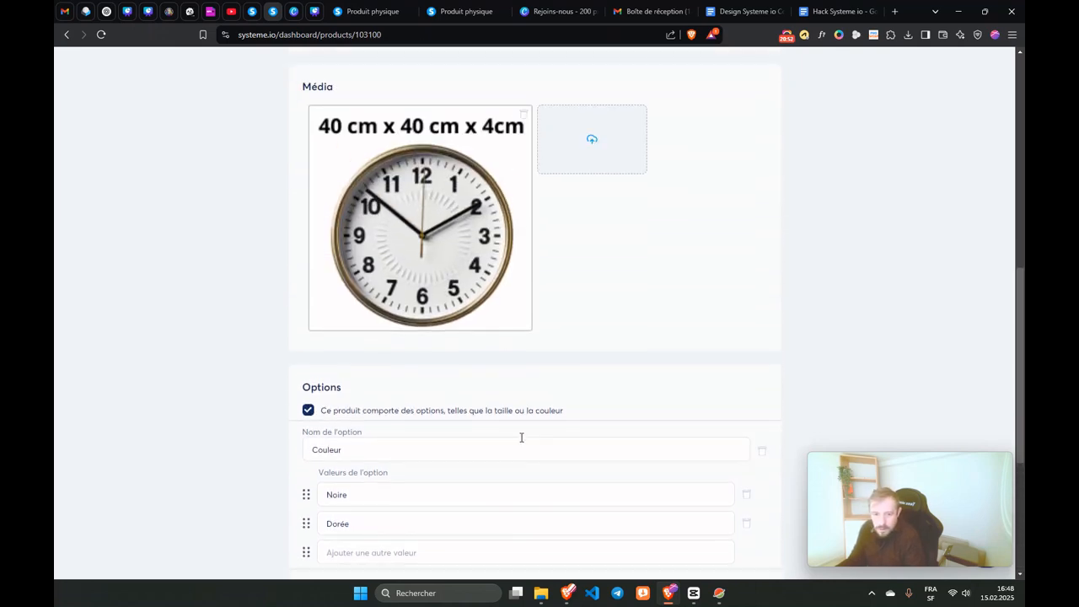
scroll(520, 436, down, 1)
scroll(520, 433, down, 1)
scroll(360, 290, down, 1)
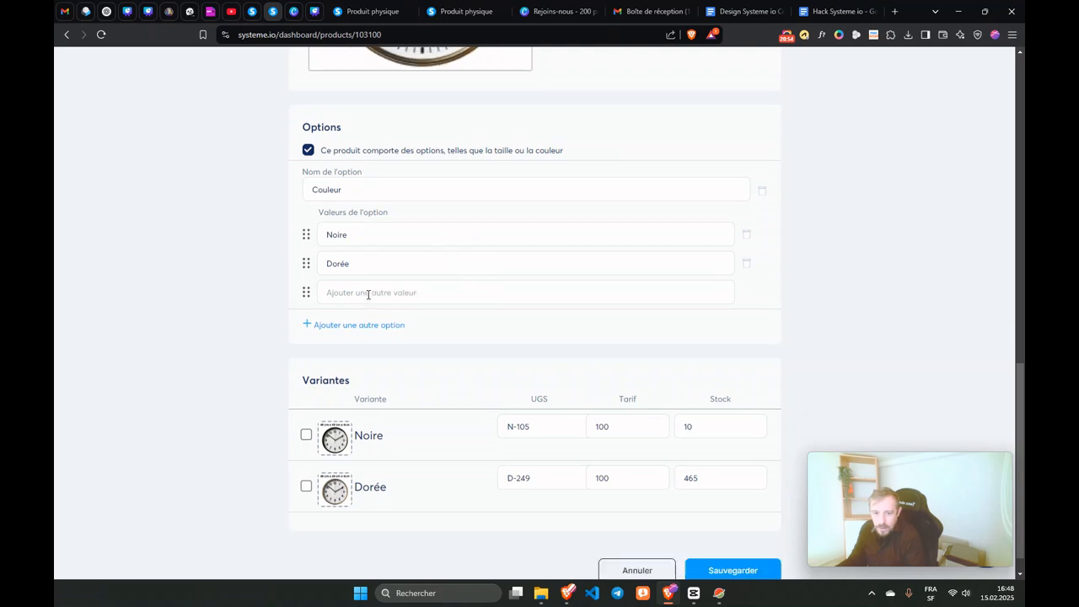
click(621, 401)
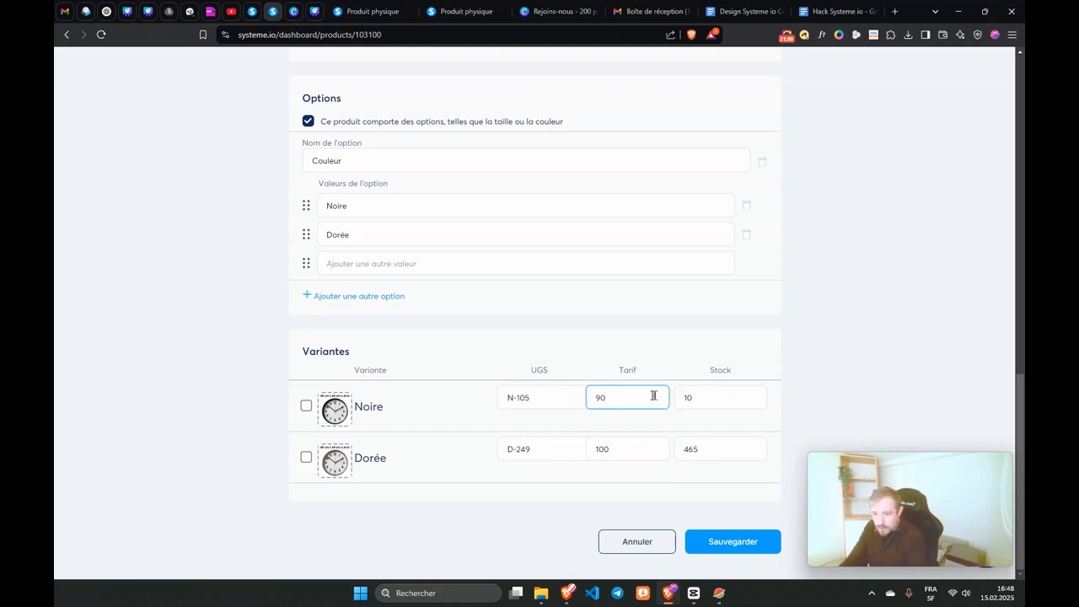
click(363, 402)
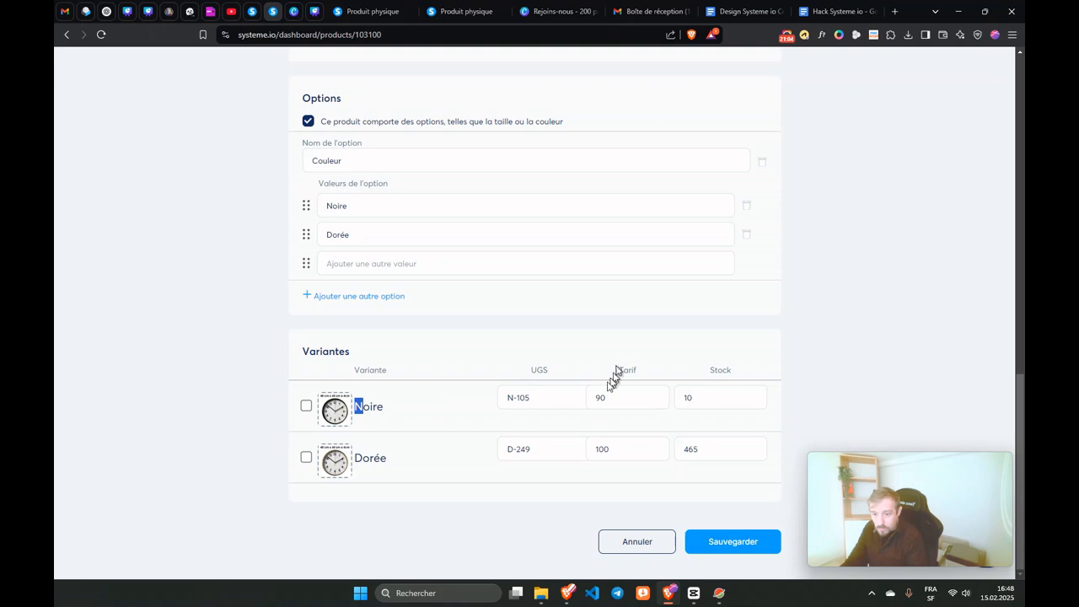
click(596, 399)
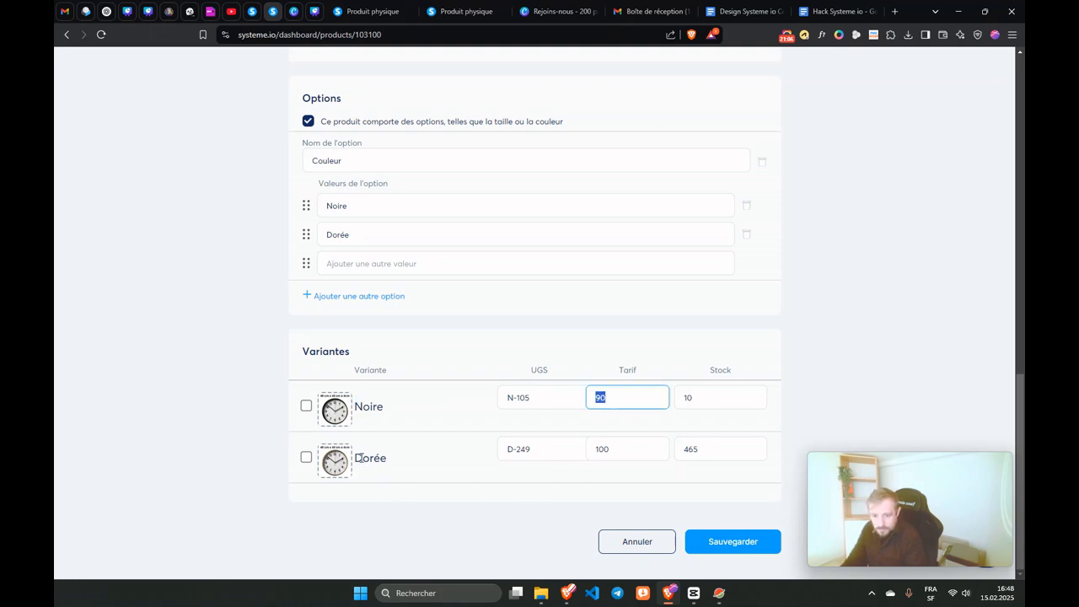
click(595, 449)
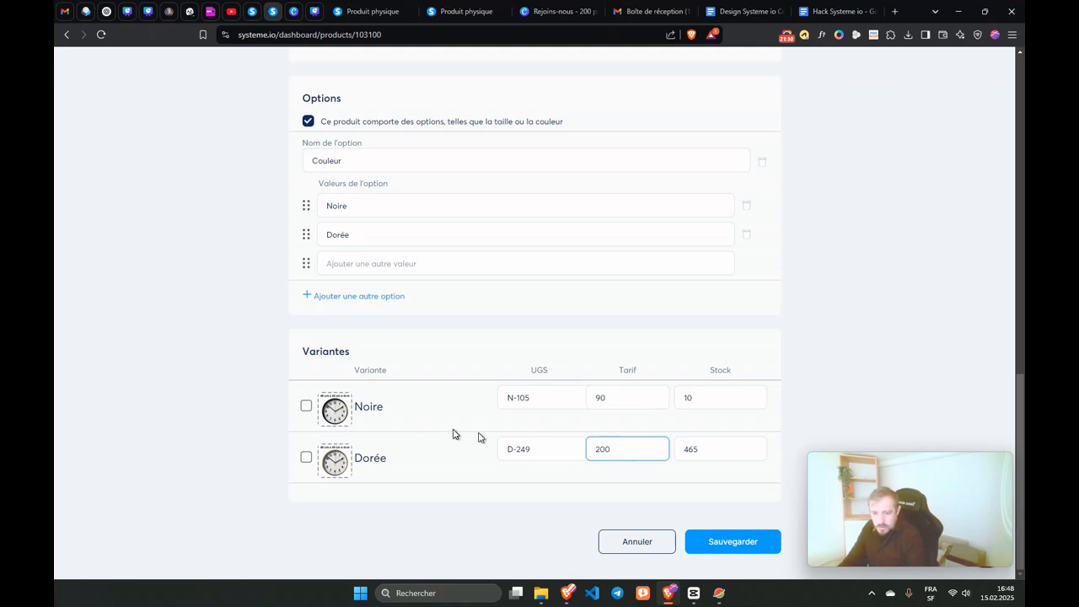
click(731, 546)
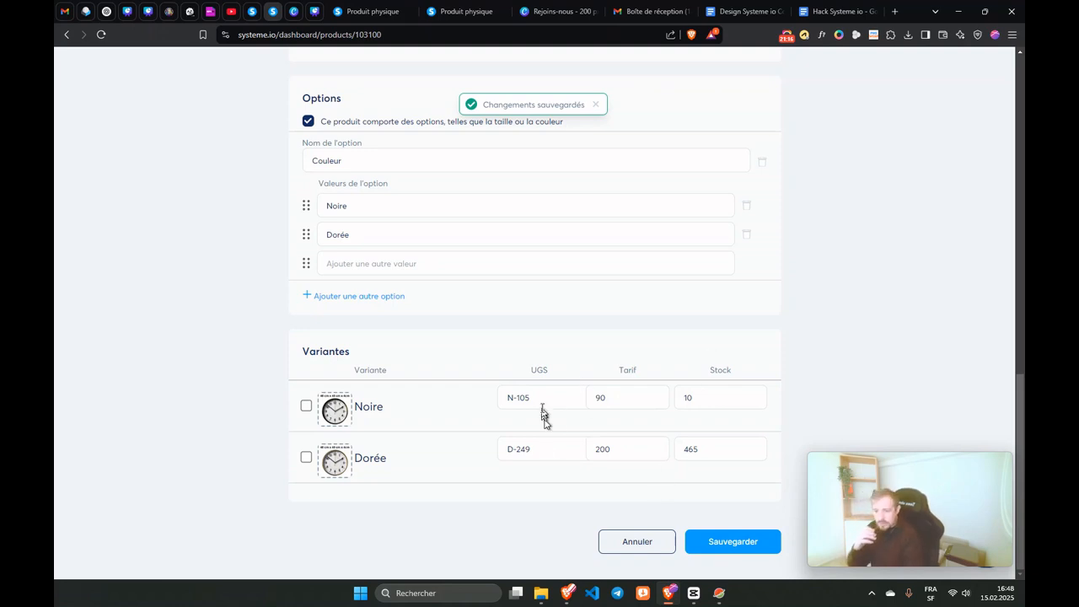
Step: Go back to the public payment page and reload it to apply the new variant prices
scroll(691, 226, up, 5)
click(372, 11)
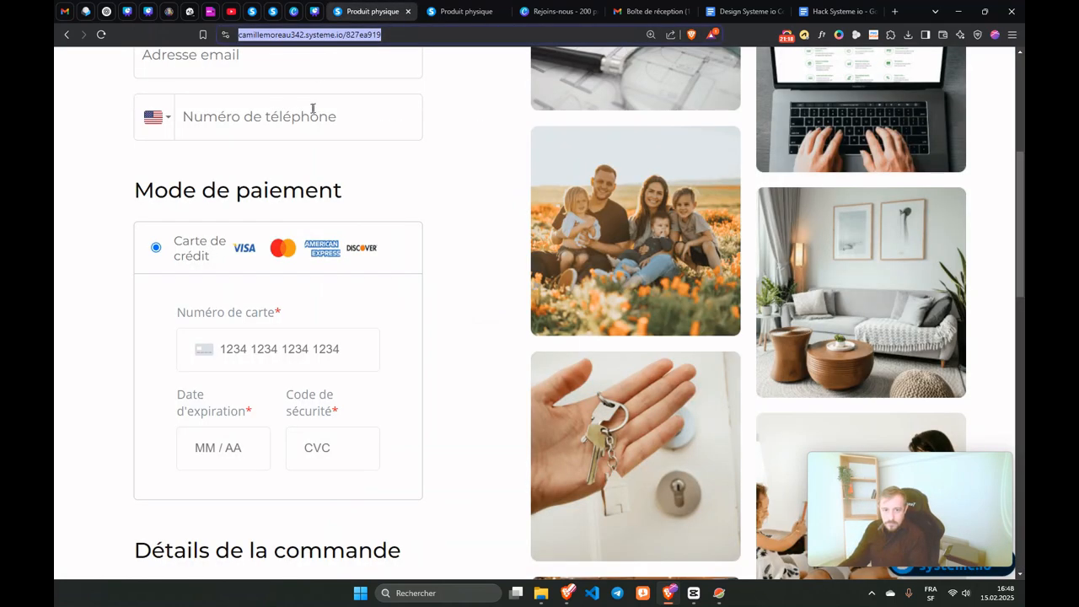
click(101, 35)
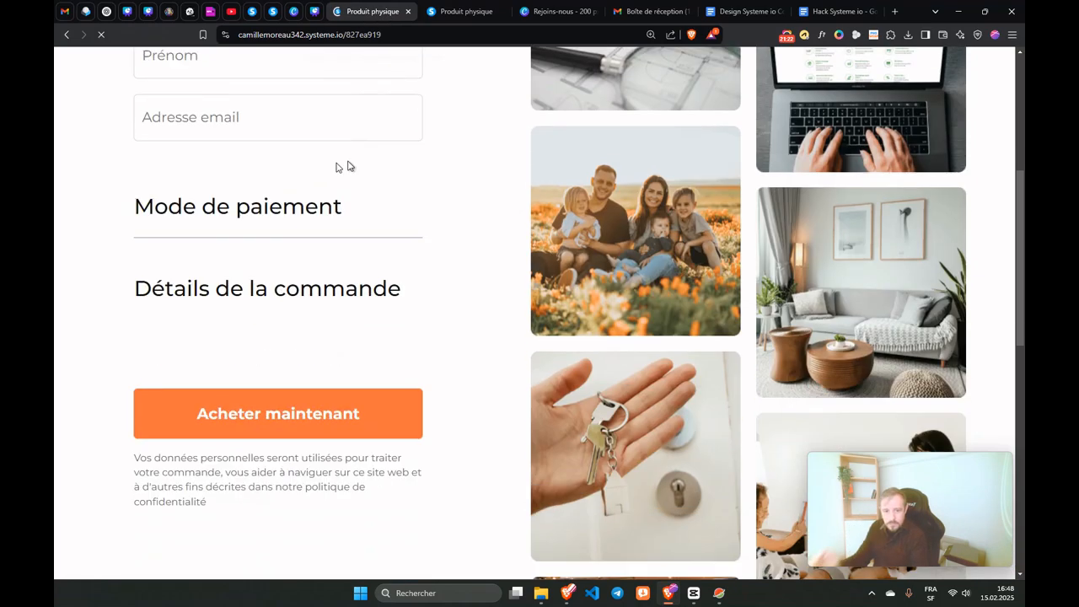
Step: Set the Horloge quantity to 3 and alternate between the colours Dorée and Noire, ending on Dorée, to compare their prices
scroll(234, 147, down, 4)
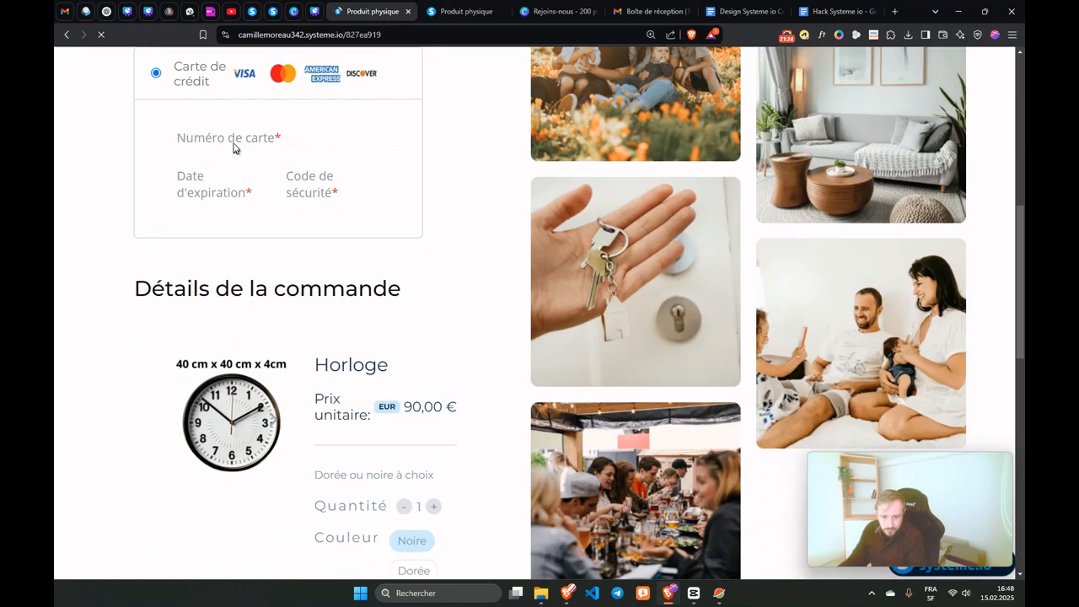
scroll(235, 146, down, 4)
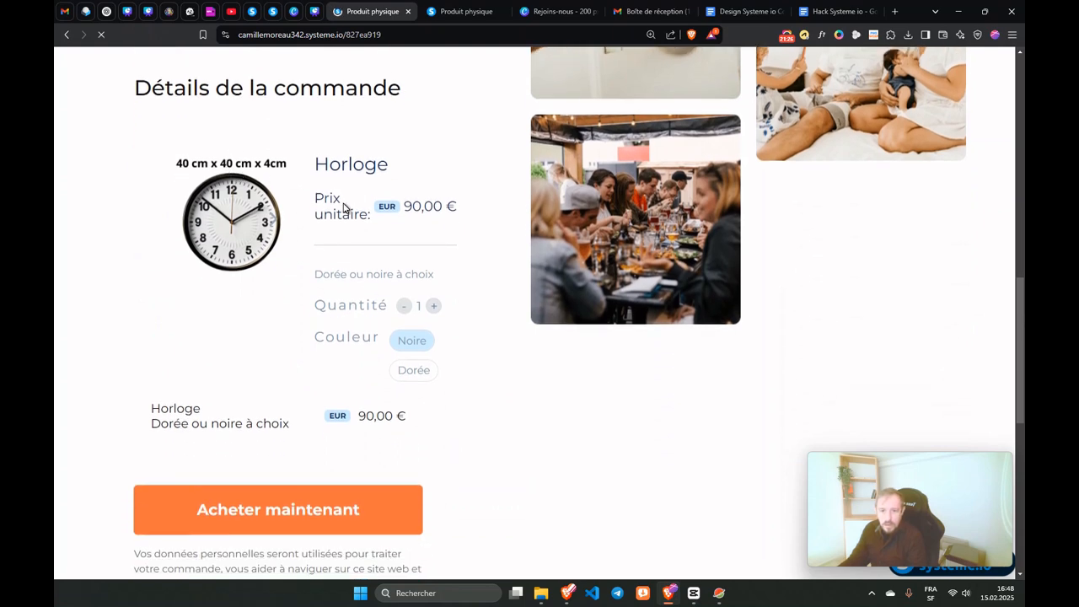
click(433, 307)
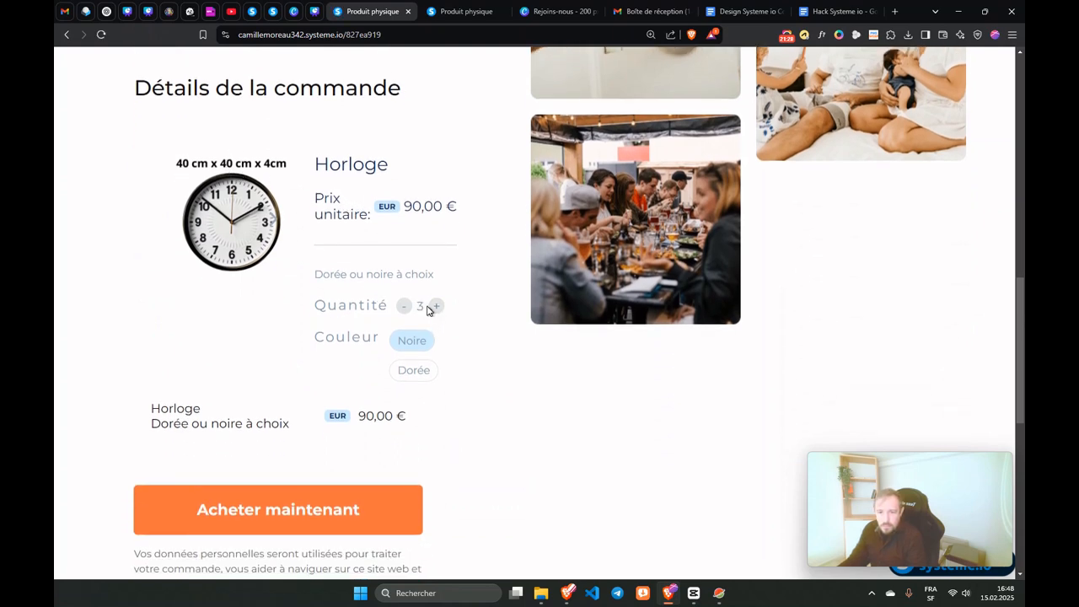
click(409, 371)
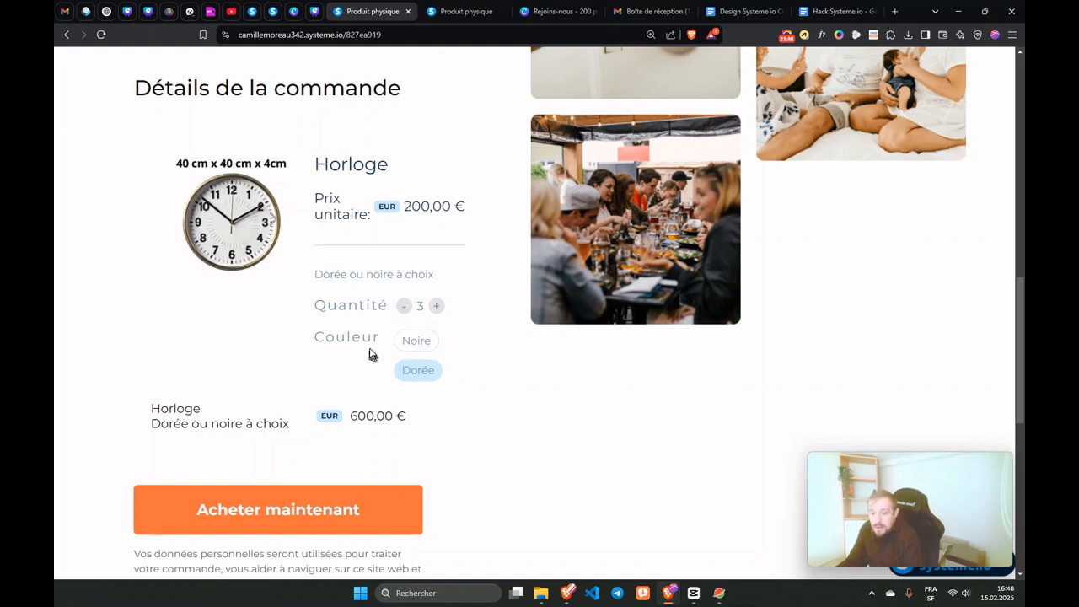
click(406, 346)
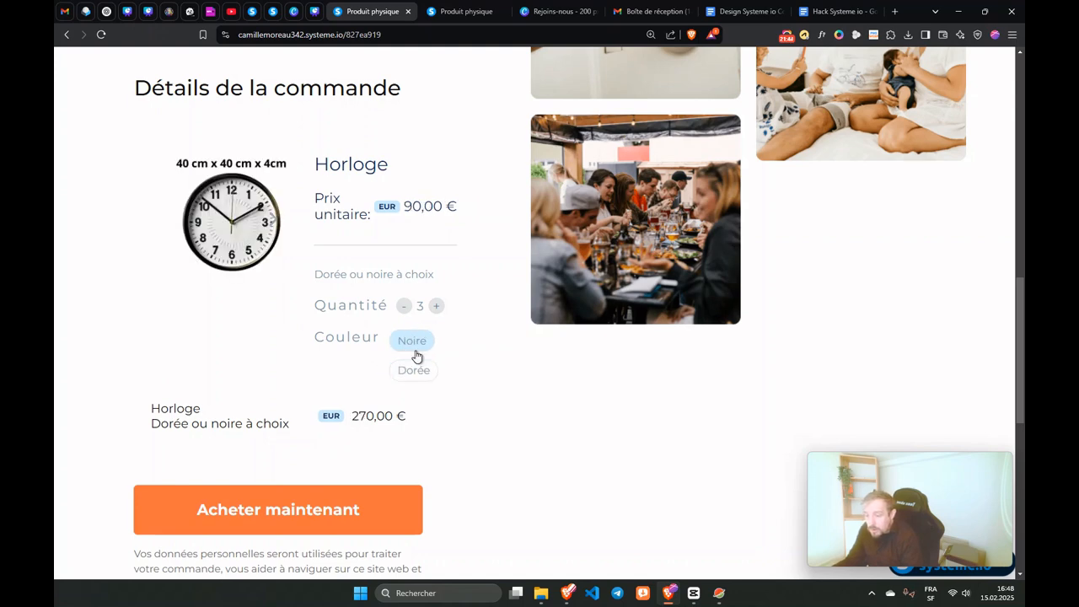
click(414, 370)
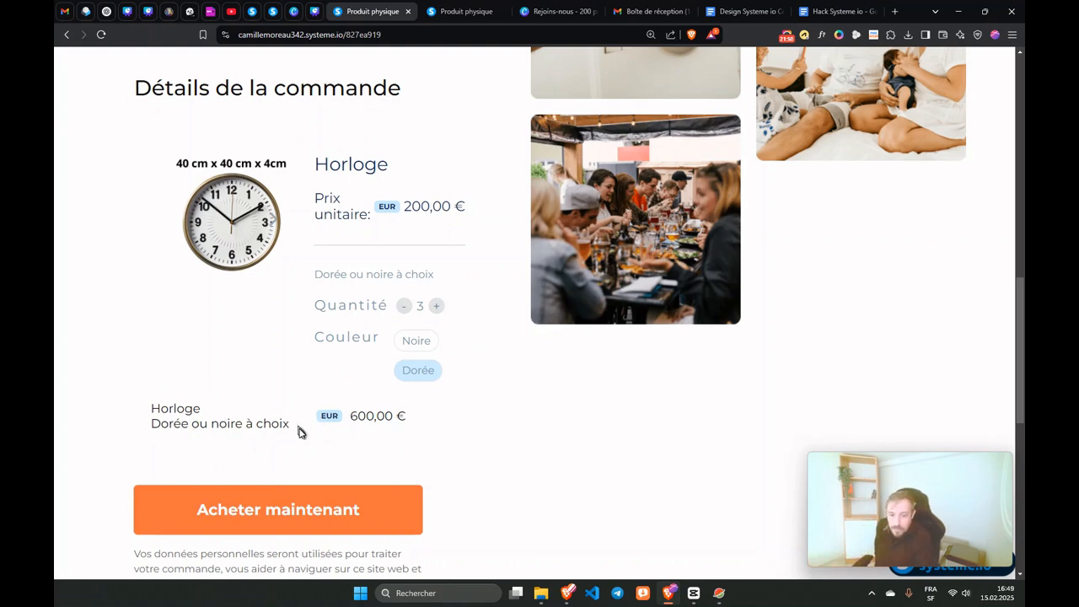
Step: Examine the whole payment page, from the contact information and payment method to the order details and purchase button
scroll(314, 376, up, 3)
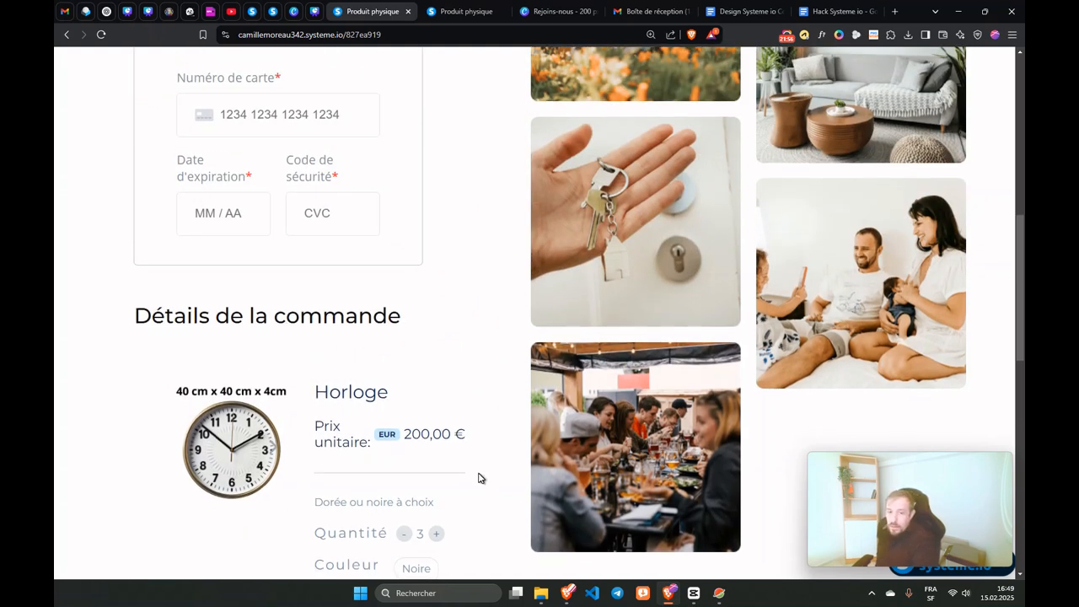
scroll(475, 469, down, 2)
scroll(255, 388, down, 2)
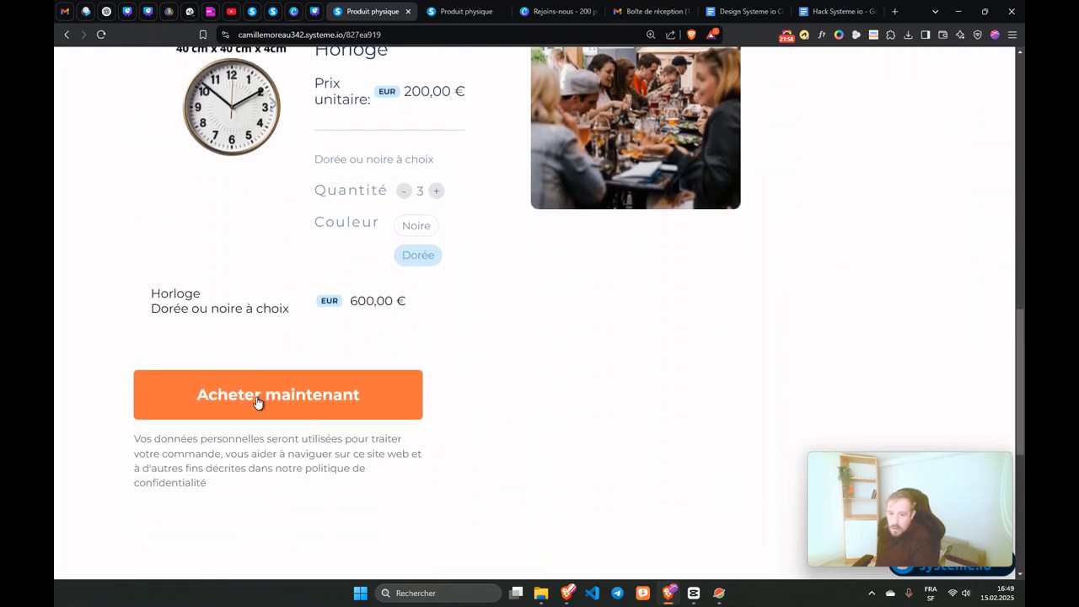
scroll(295, 312, up, 3)
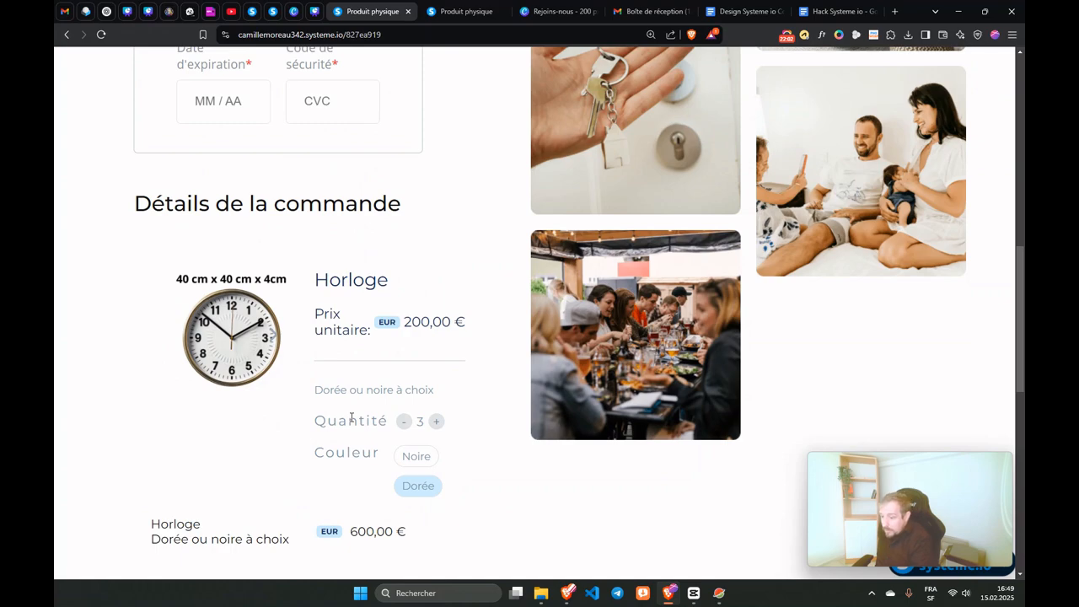
scroll(261, 301, down, 3)
scroll(261, 301, up, 9)
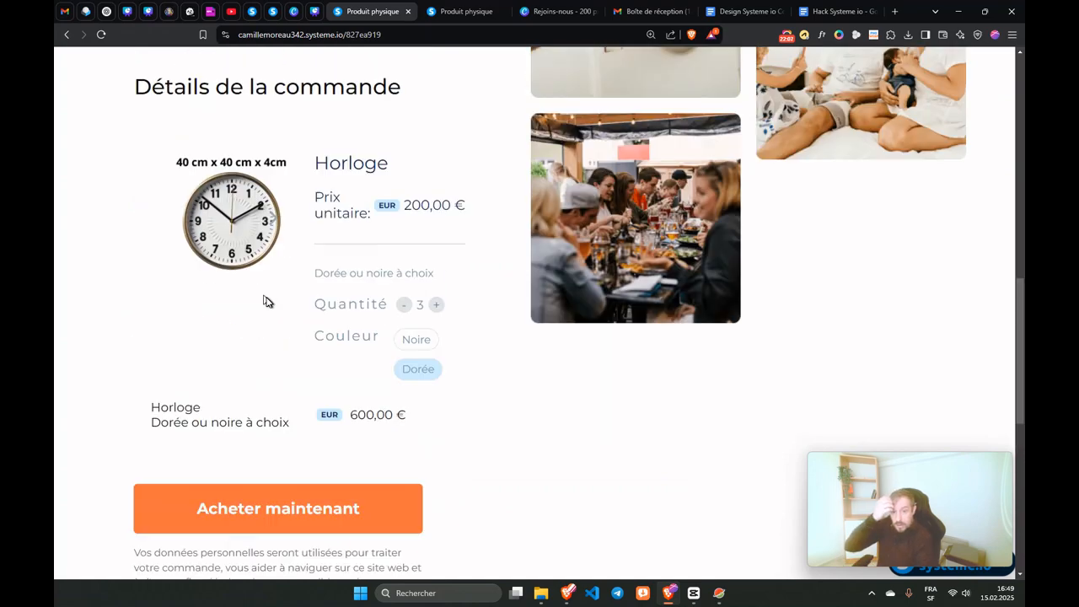
scroll(243, 305, up, 3)
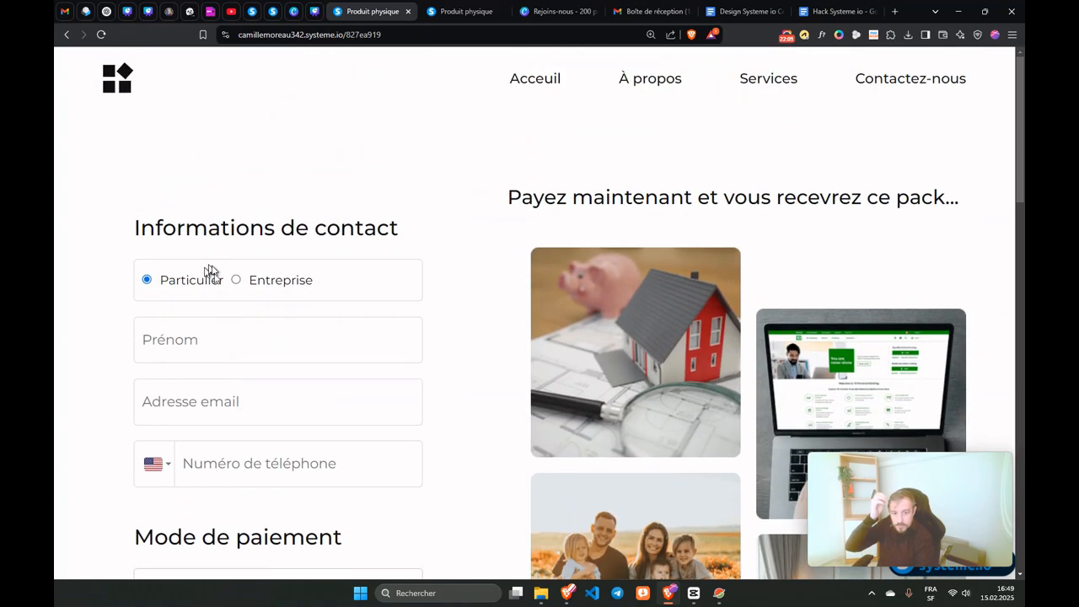
scroll(278, 377, down, 8)
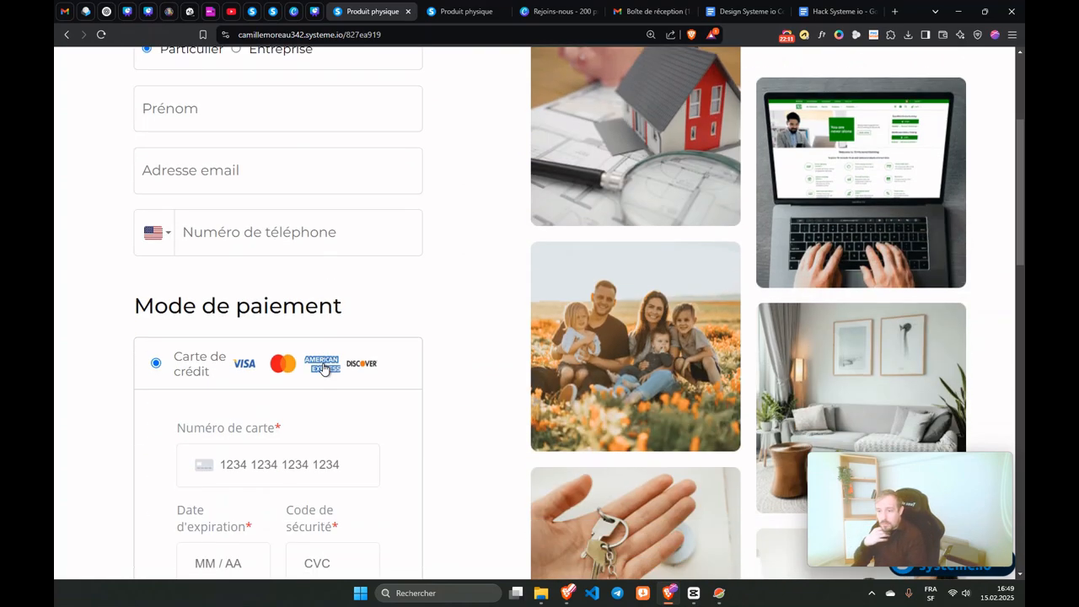
scroll(354, 489, down, 2)
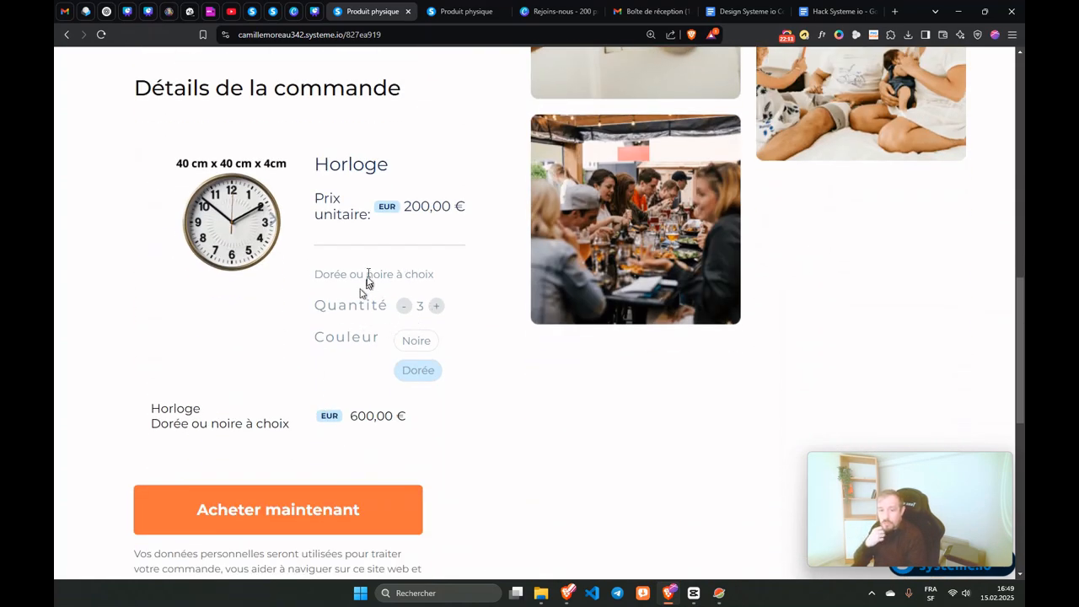